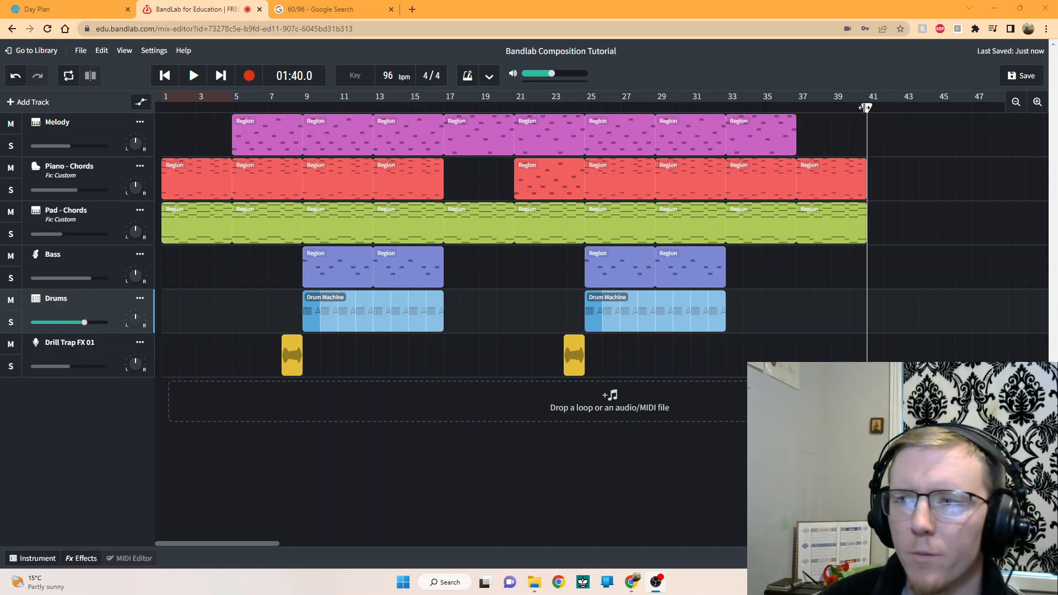
Return the playhead to the start of the song and show the tracks' automation
{"action": "left_click_drag", "start_coordinate": [868, 106], "coordinate": [158, 110]}
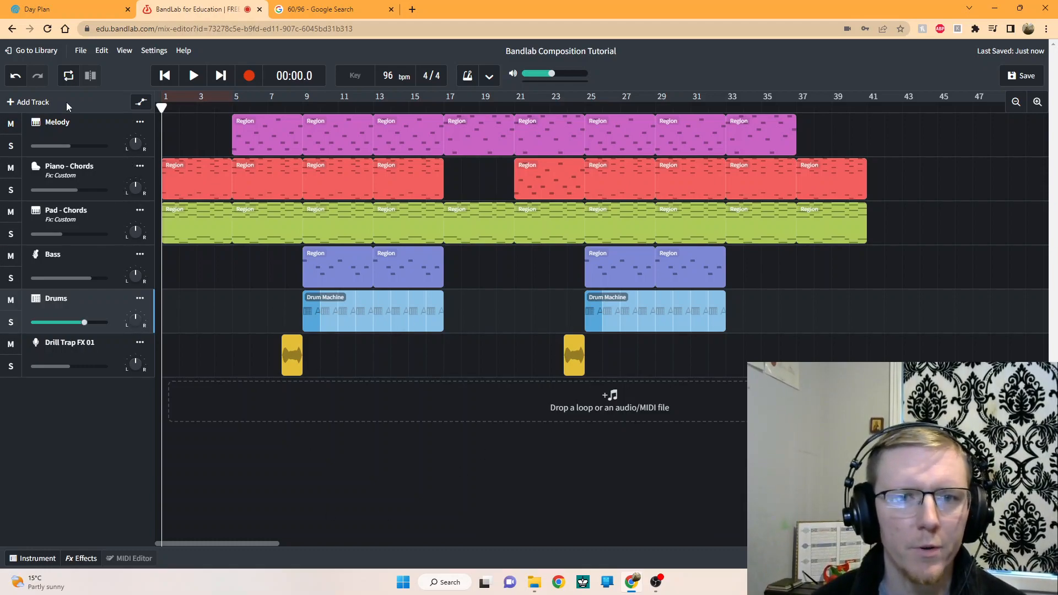
{"action": "left_click", "coordinate": [141, 104]}
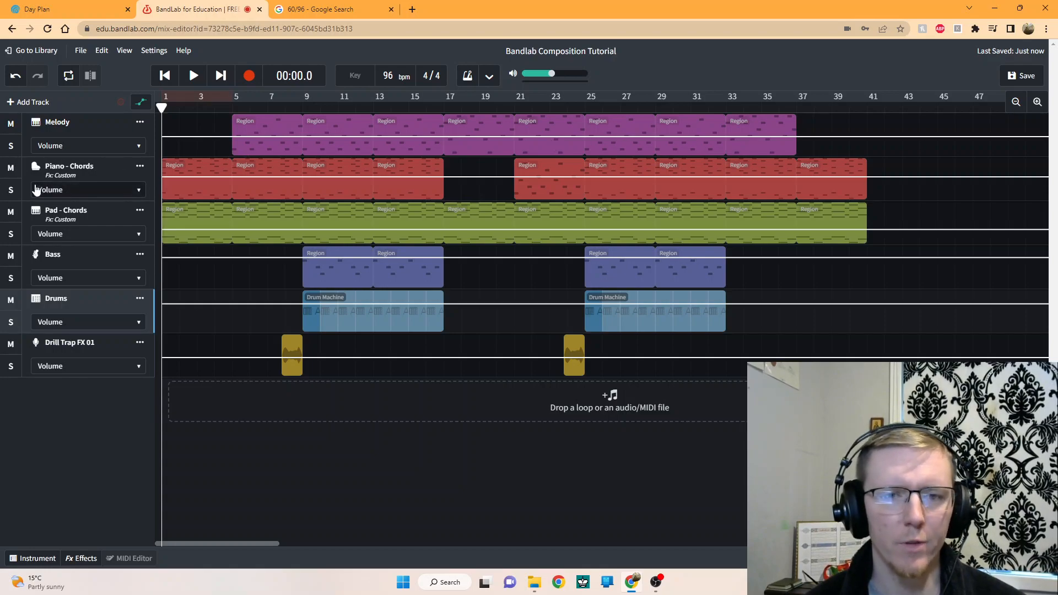
Check which automation parameters are available for the Melody and Piano - Chords tracks
{"action": "left_click", "coordinate": [142, 147]}
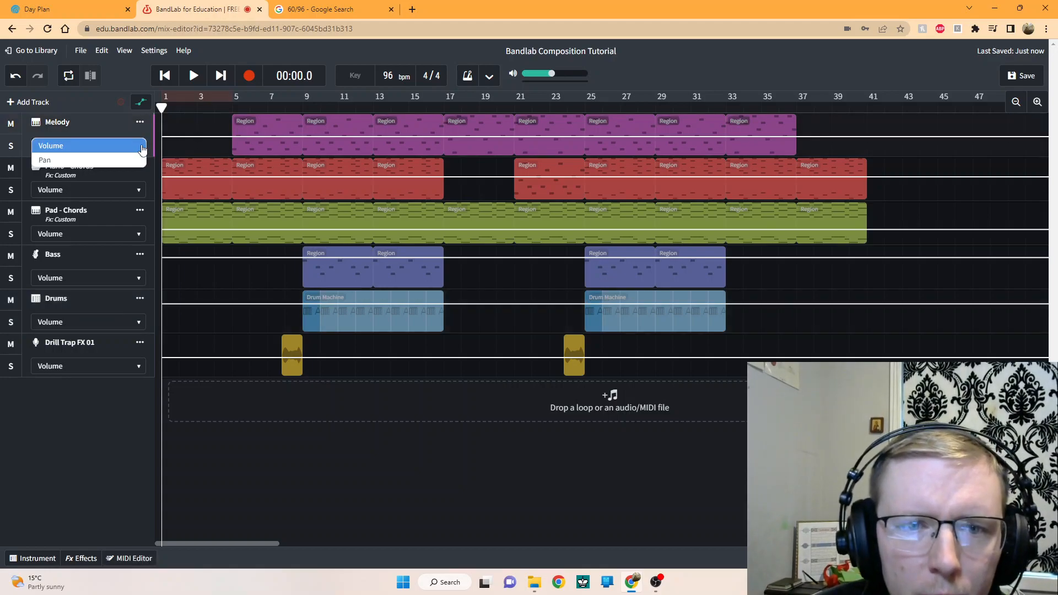
{"action": "left_click", "coordinate": [142, 147]}
{"action": "left_click", "coordinate": [140, 195]}
{"action": "left_click", "coordinate": [75, 453]}
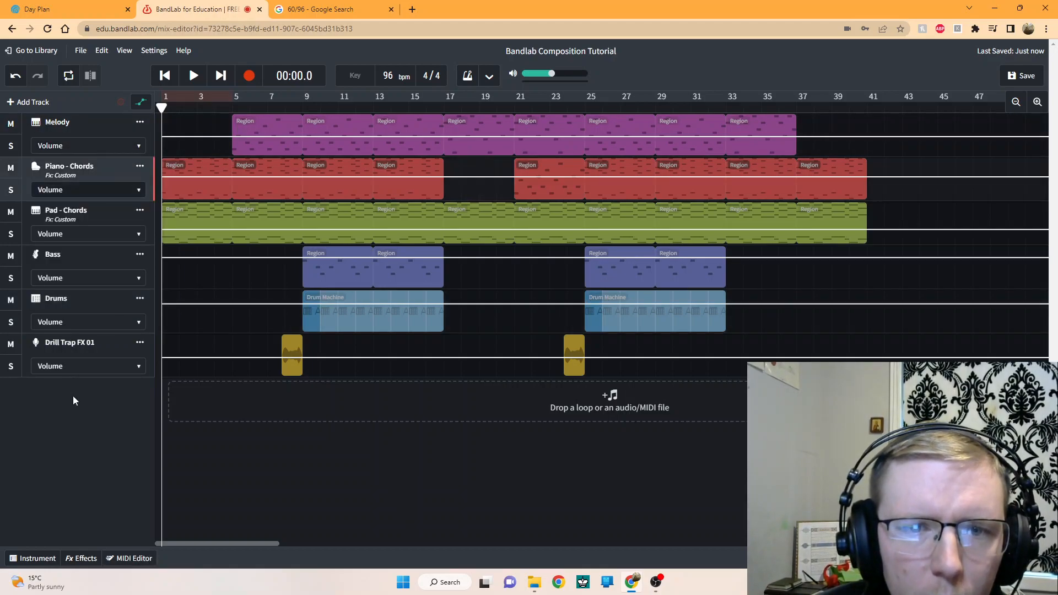
{"action": "left_click", "coordinate": [138, 147]}
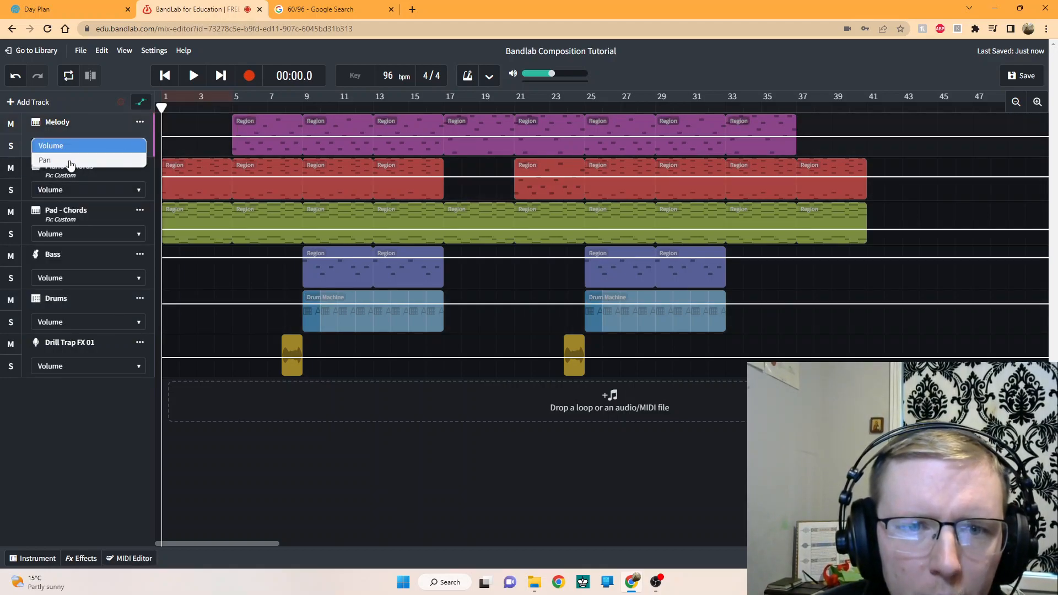
{"action": "left_click", "coordinate": [99, 434]}
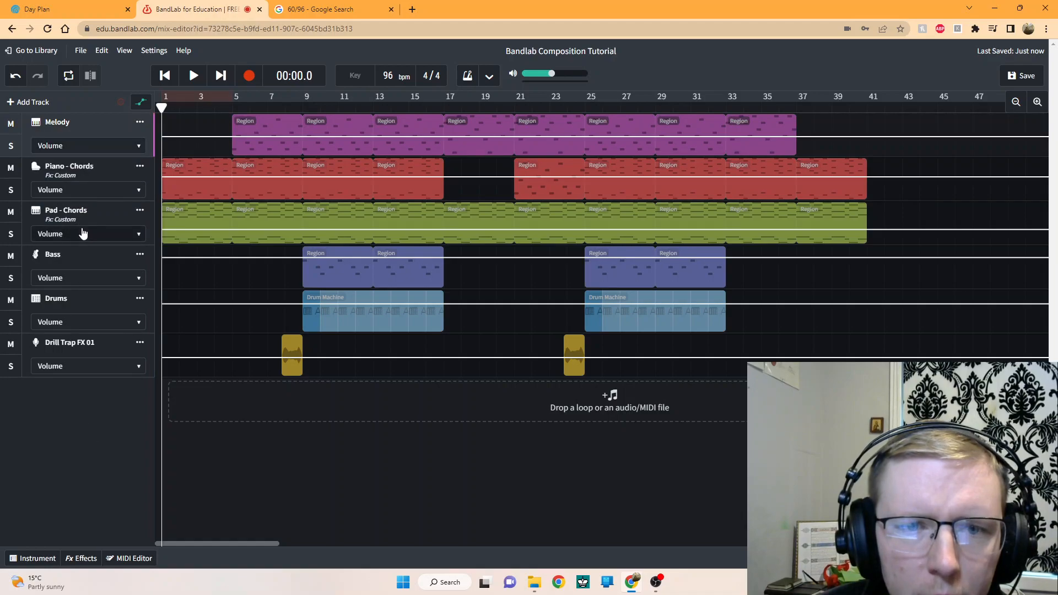
{"action": "left_click", "coordinate": [140, 193]}
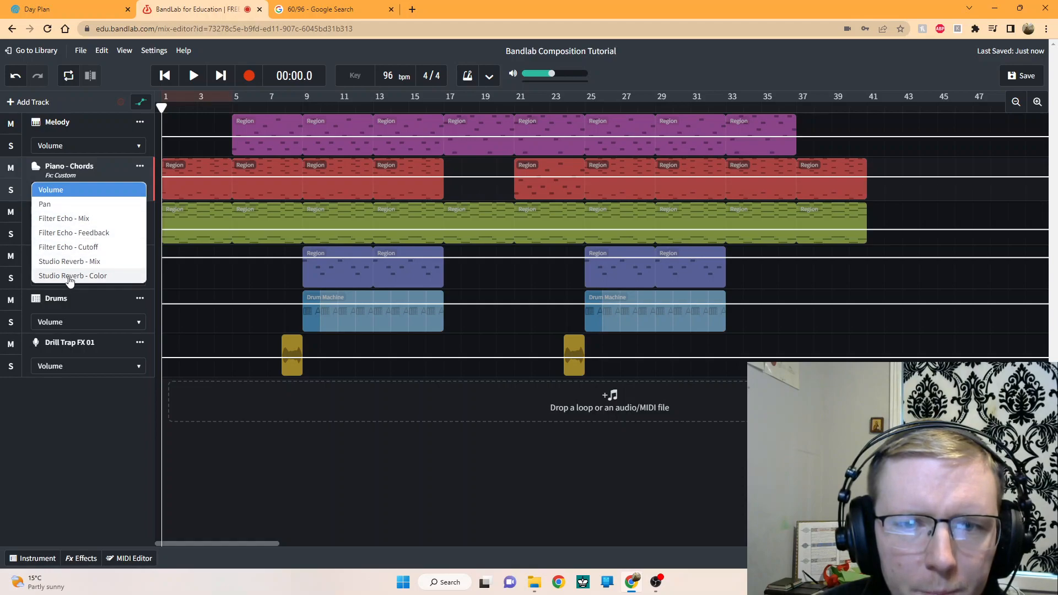
{"action": "left_click", "coordinate": [100, 436]}
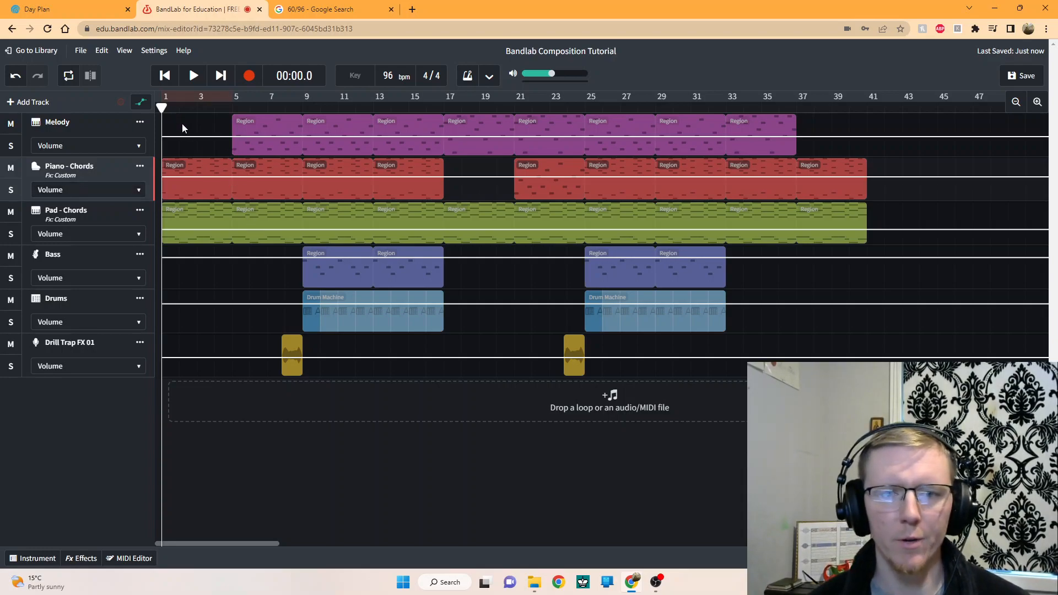
Play the first few seconds of the song, then pause
{"action": "left_click", "coordinate": [203, 78]}
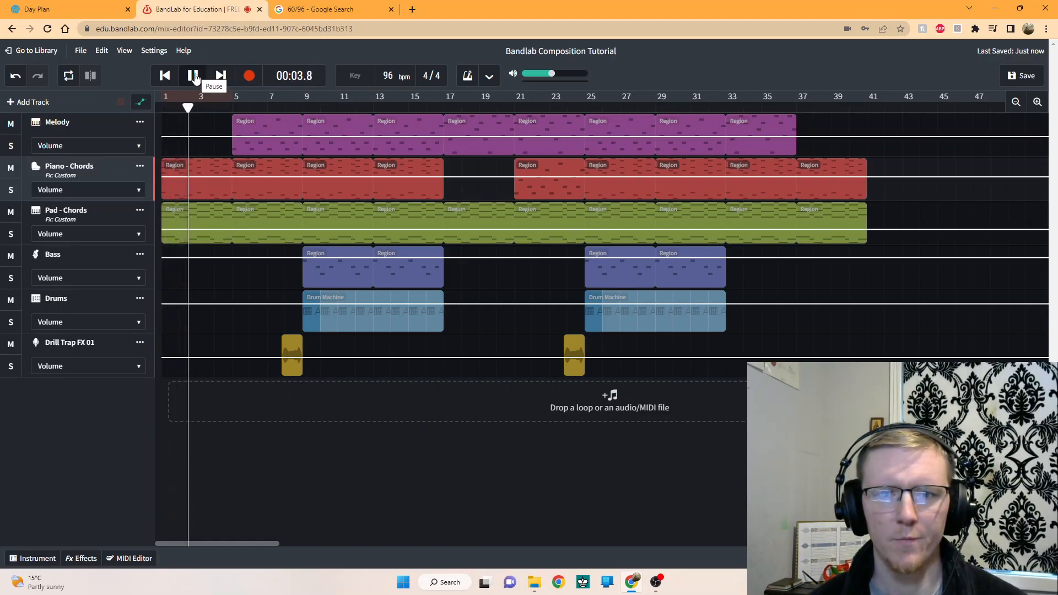
{"action": "left_click", "coordinate": [196, 77]}
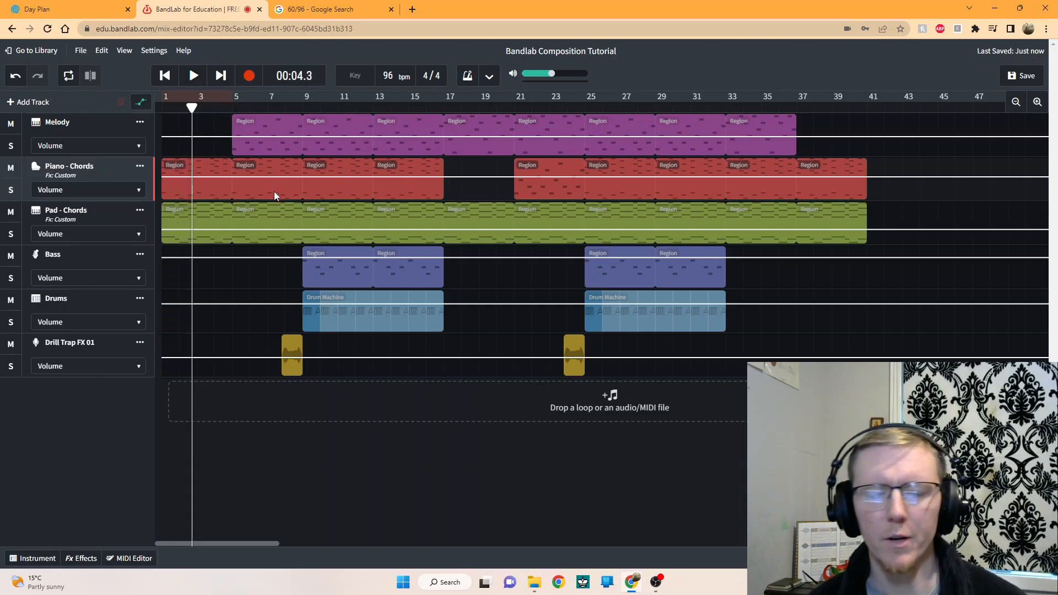
Fade in the Piano - Chords track with volume automation, rising from the lowest level at bar 1 to its normal level at bar 9
{"action": "left_click", "coordinate": [1036, 102]}
{"action": "left_click", "coordinate": [1036, 102]}
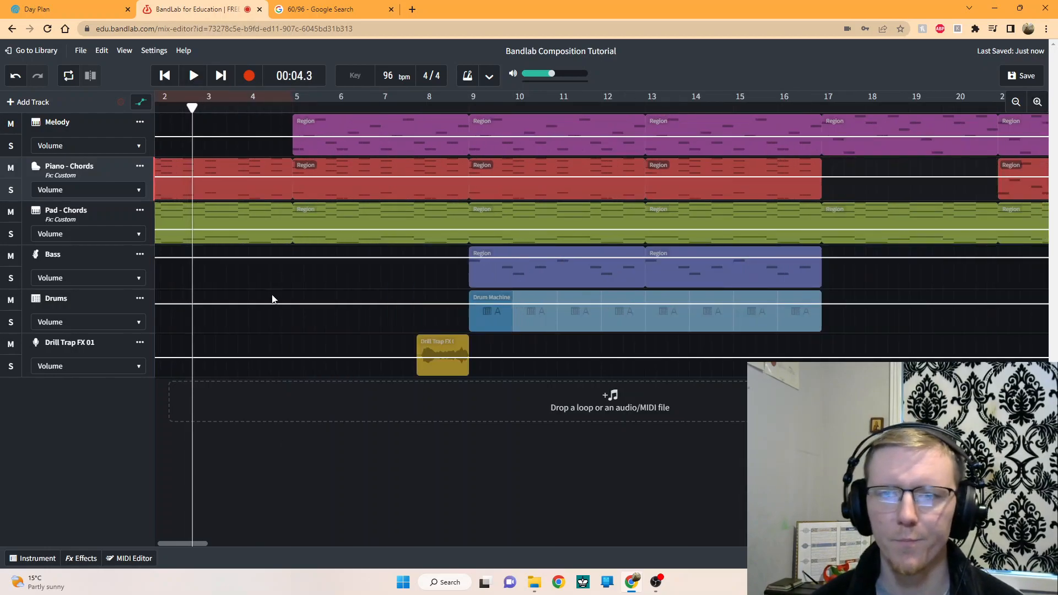
{"action": "left_click_drag", "start_coordinate": [183, 543], "coordinate": [154, 541]}
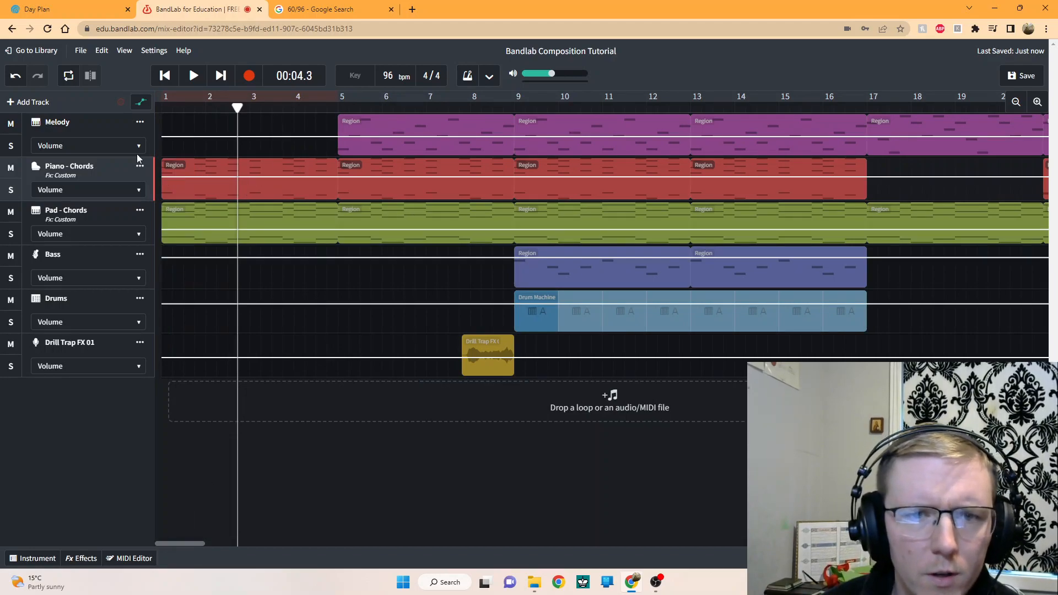
{"action": "left_click", "coordinate": [142, 104]}
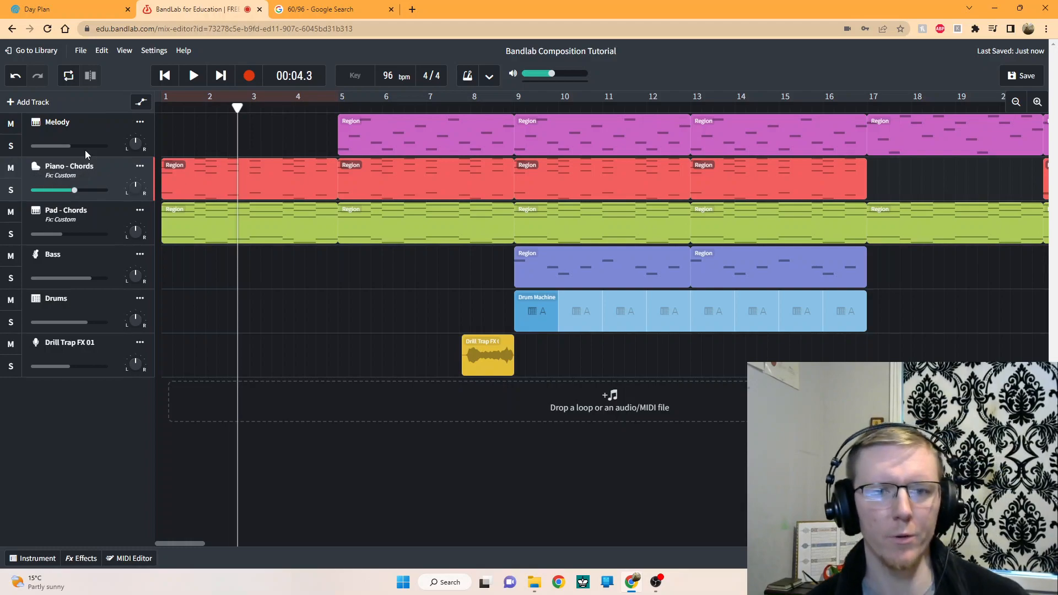
{"action": "left_click", "coordinate": [141, 102]}
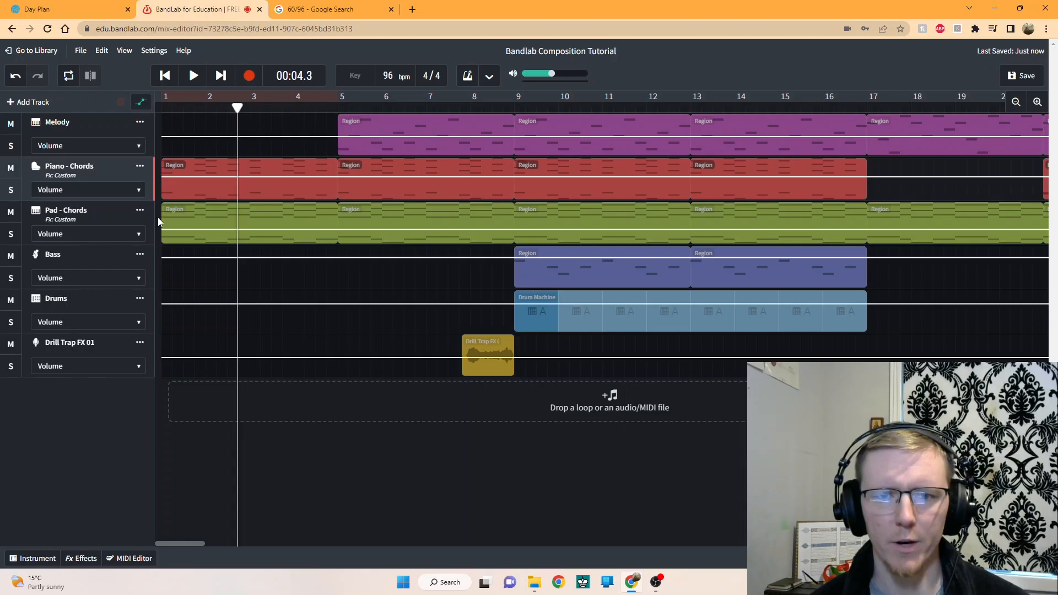
{"action": "left_click", "coordinate": [514, 176]}
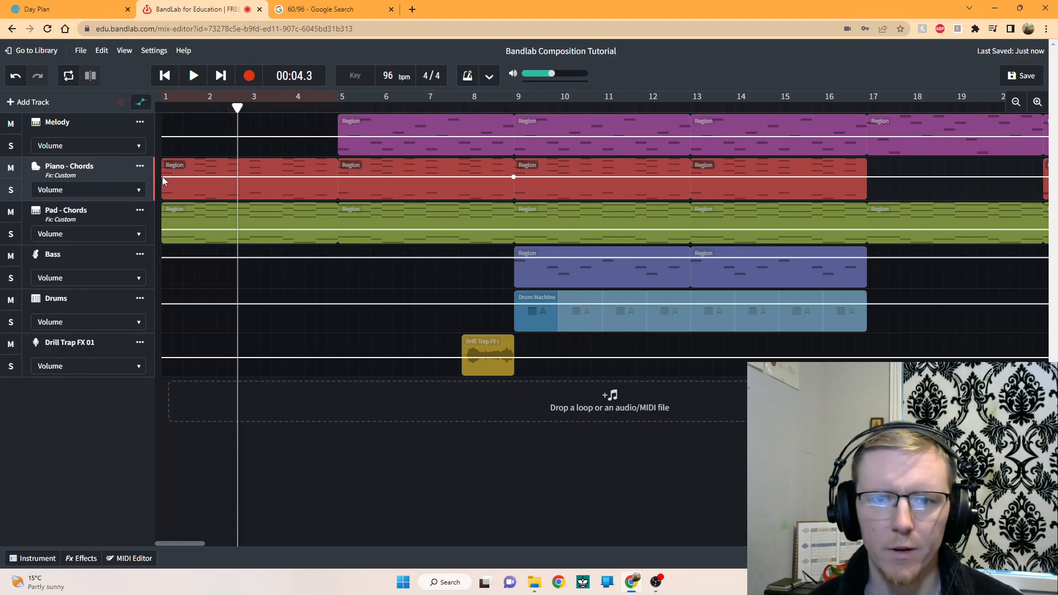
{"action": "left_click_drag", "start_coordinate": [162, 177], "coordinate": [156, 205]}
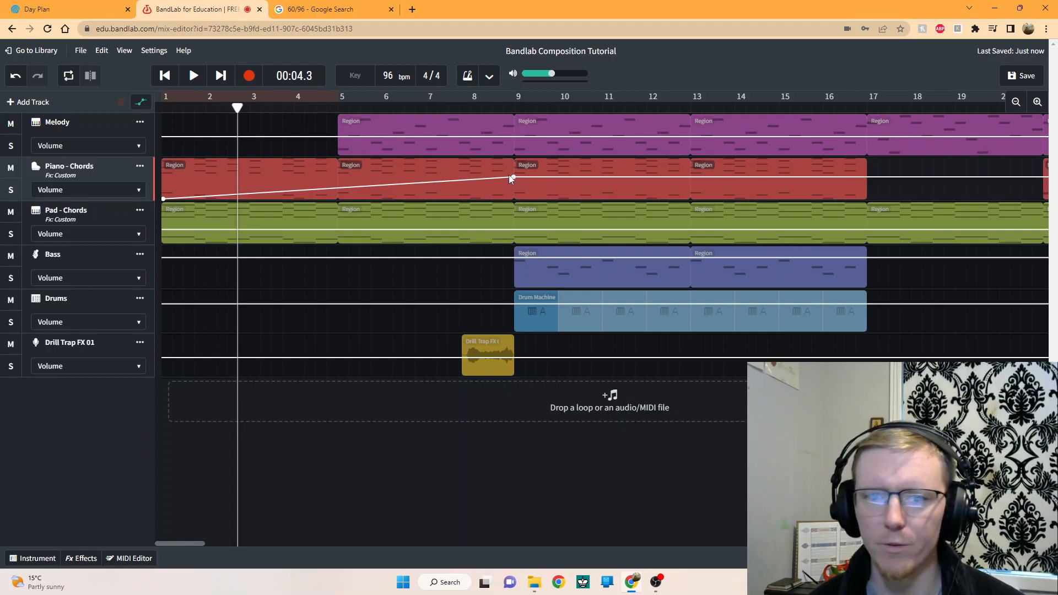
Fade in the Pad - Chords track with volume automation, rising from the lowest level at bar 1 to its normal level at bar 9
{"action": "left_click", "coordinate": [515, 229]}
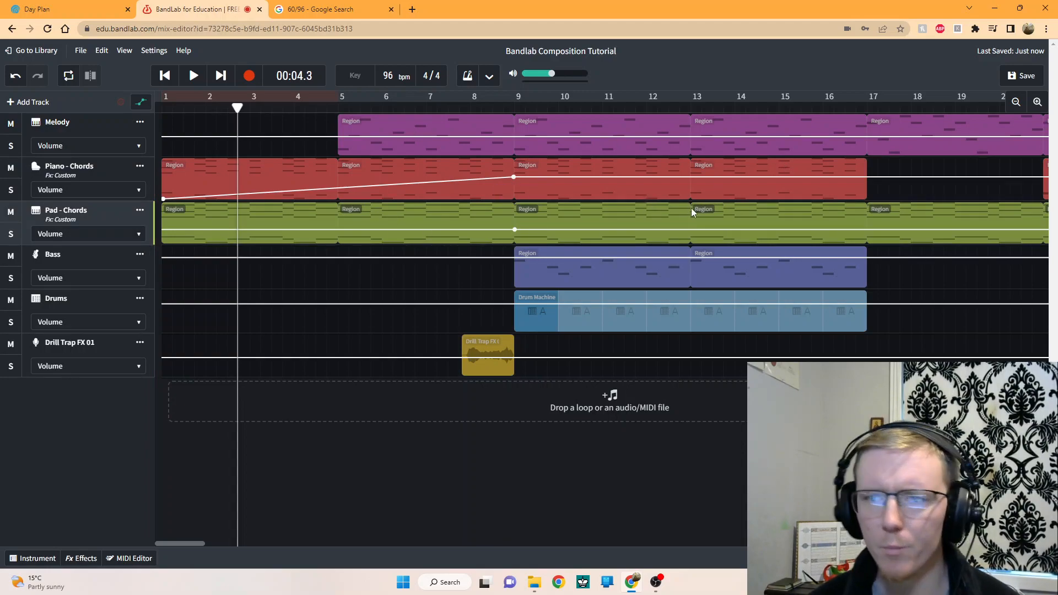
{"action": "left_click", "coordinate": [657, 189]}
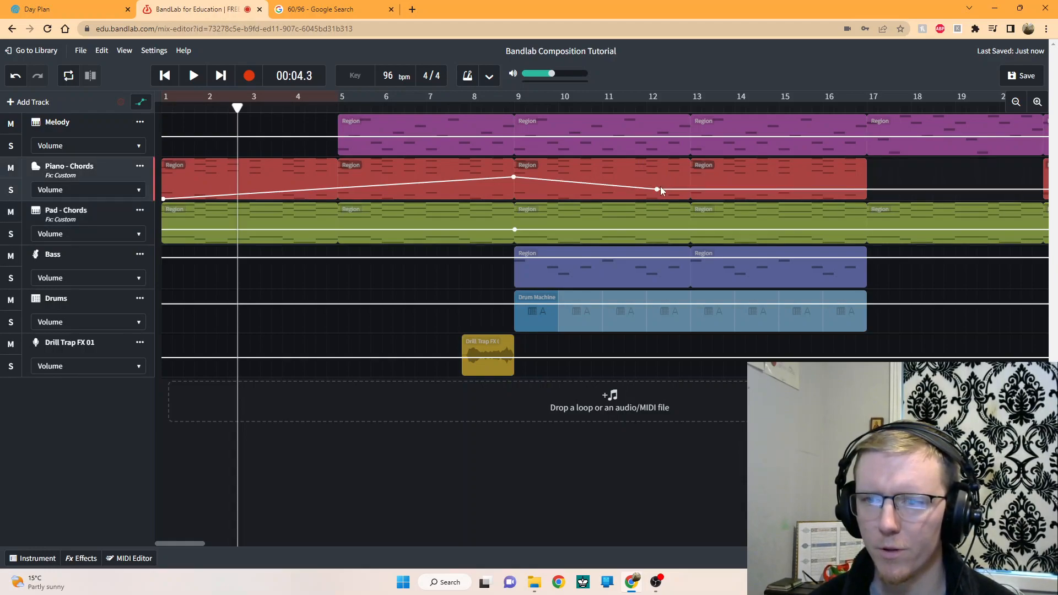
{"action": "key", "text": "ctrl+z"}
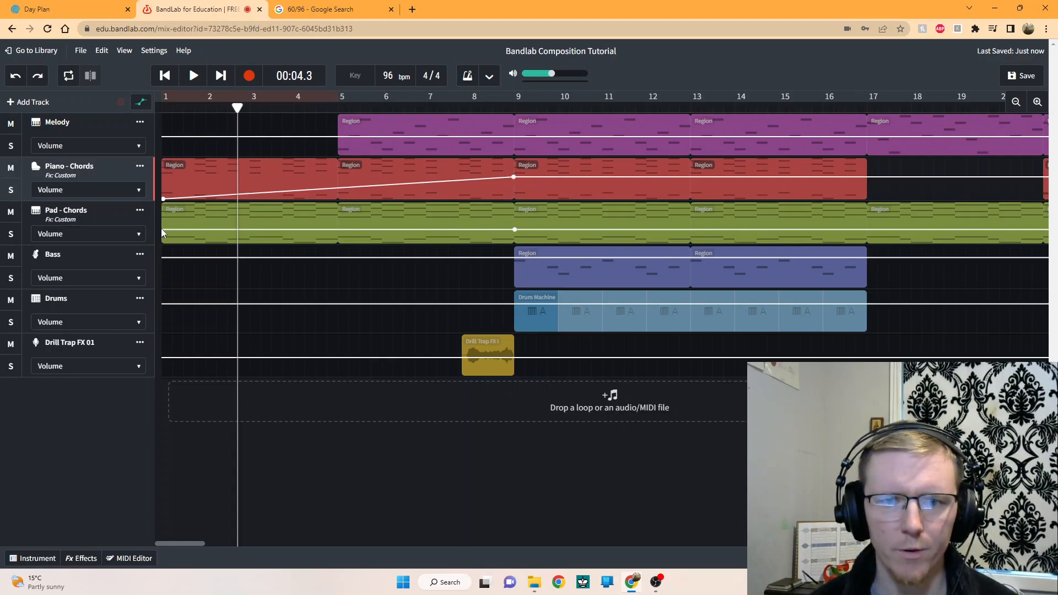
{"action": "left_click_drag", "start_coordinate": [163, 233], "coordinate": [164, 243]}
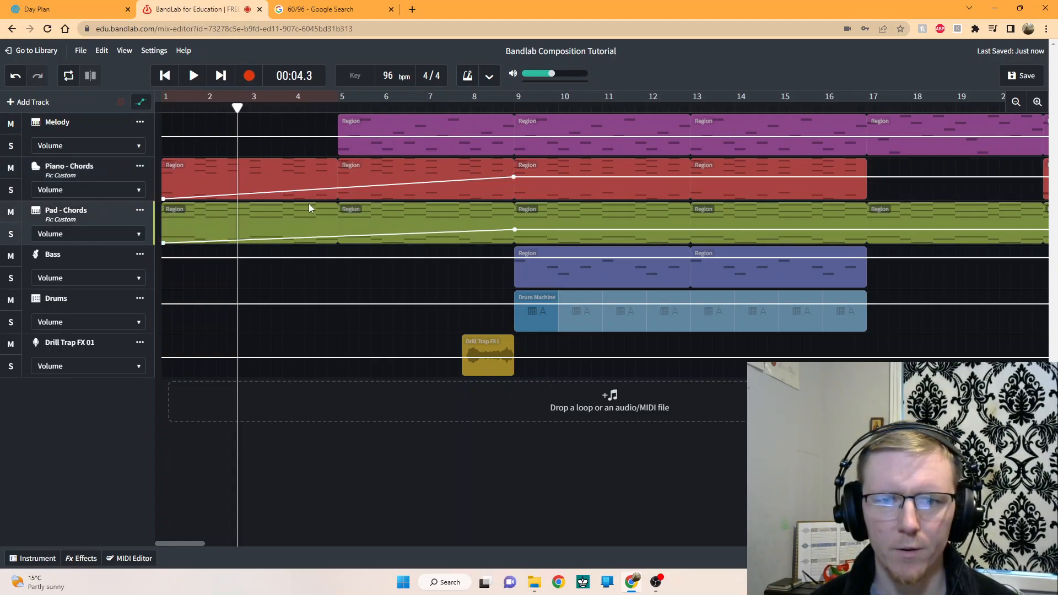
Play the song from the beginning to hear the start of the chord tracks' fade-in, then pause
{"action": "left_click", "coordinate": [164, 76]}
{"action": "left_click", "coordinate": [194, 77]}
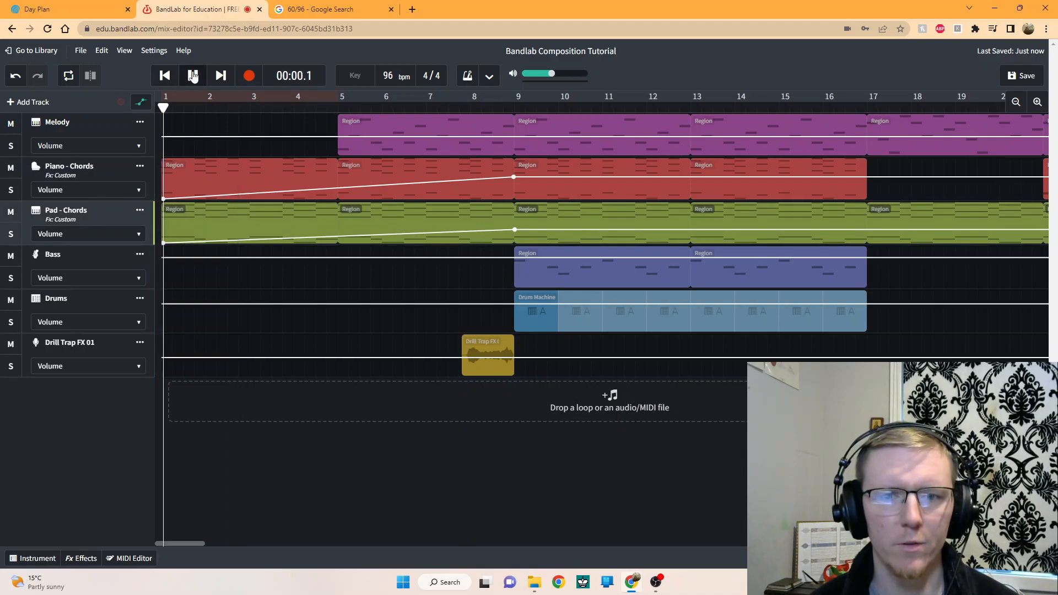
{"action": "left_click", "coordinate": [168, 80]}
{"action": "left_click", "coordinate": [168, 80]}
{"action": "left_click", "coordinate": [193, 76]}
{"action": "left_click", "coordinate": [193, 77]}
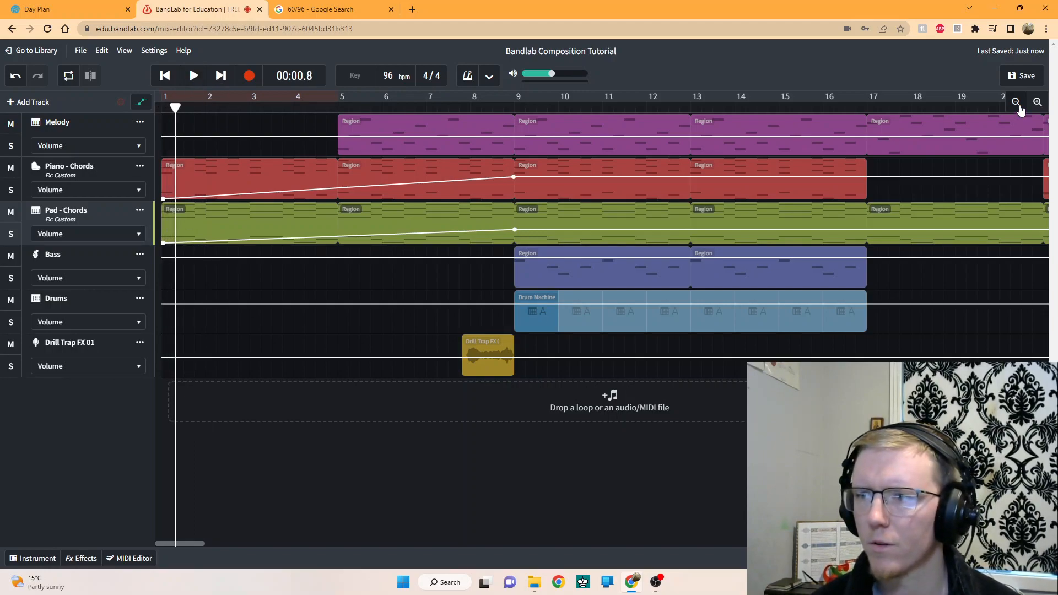
Move the first volume automation points of Piano - Chords and Pad - Chords to the exact start of bar 1
{"action": "left_click", "coordinate": [1037, 103]}
{"action": "left_click", "coordinate": [1037, 102]}
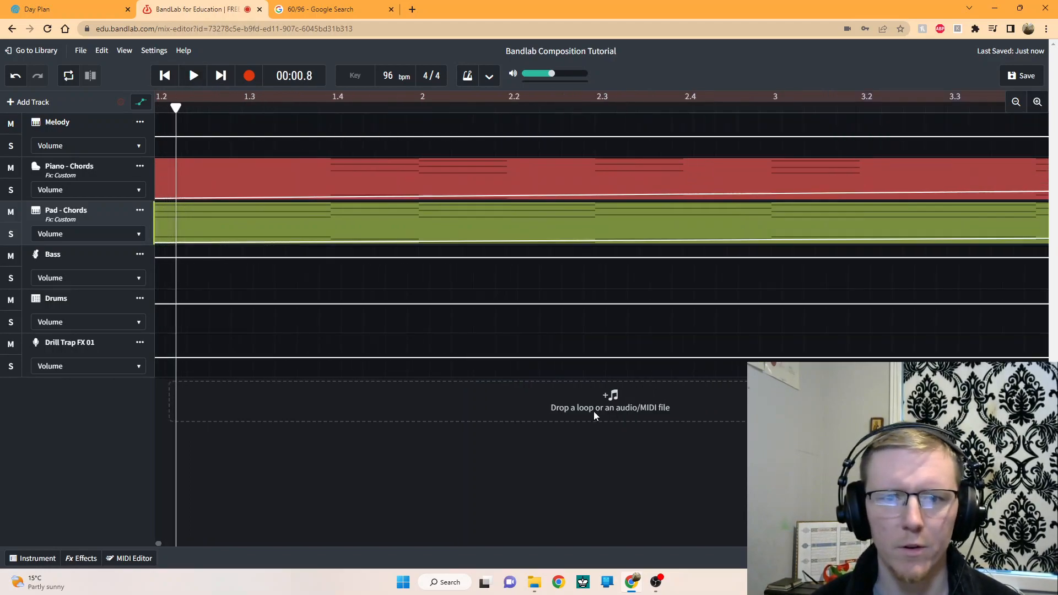
{"action": "left_click", "coordinate": [162, 543]}
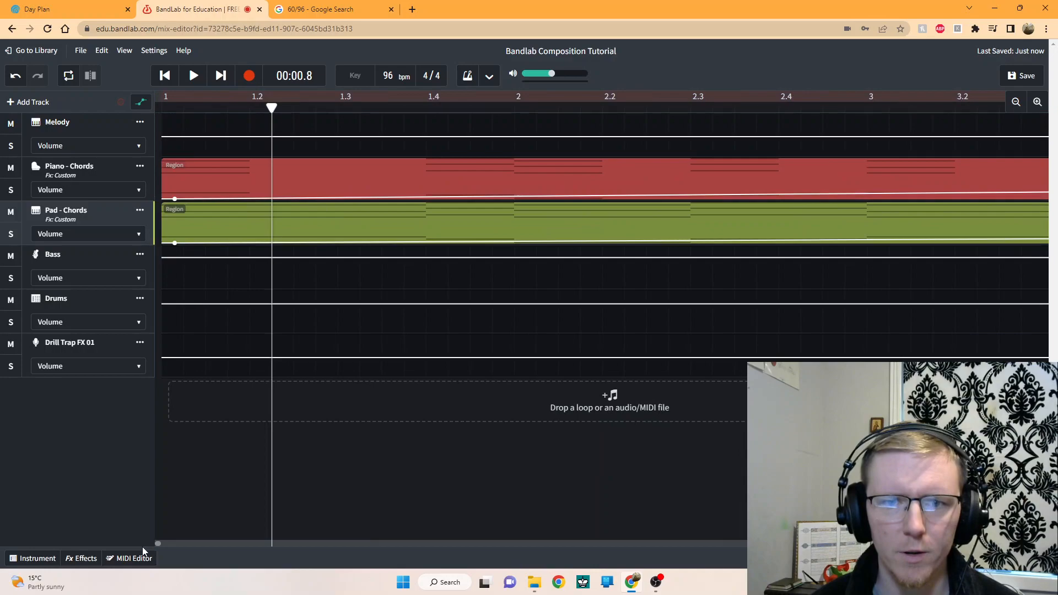
{"action": "left_click", "coordinate": [175, 200]}
{"action": "left_click_drag", "start_coordinate": [169, 243], "coordinate": [139, 257]}
Play the song from the start until past bar 6 to hear the chord fade-ins
{"action": "left_click", "coordinate": [165, 87]}
{"action": "left_click", "coordinate": [194, 77]}
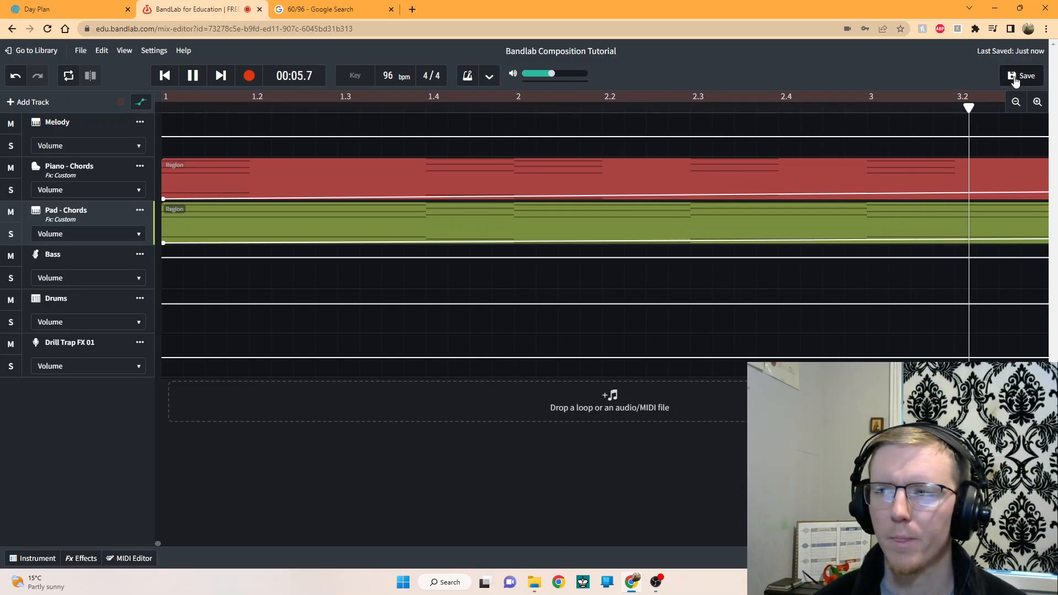
{"action": "left_click", "coordinate": [1016, 103]}
{"action": "left_click", "coordinate": [1016, 103]}
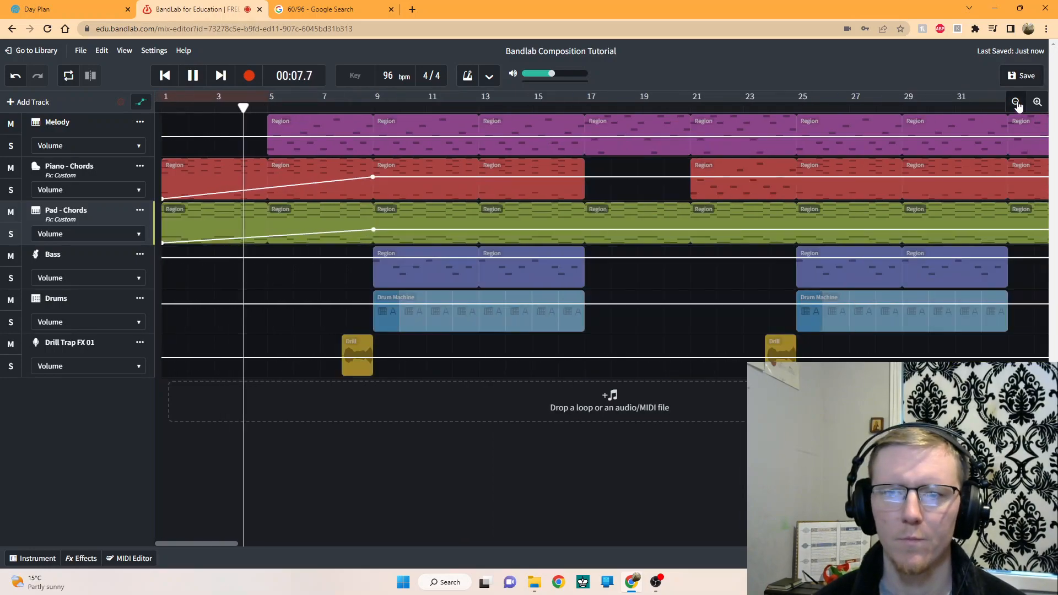
{"action": "left_click", "coordinate": [1016, 103]}
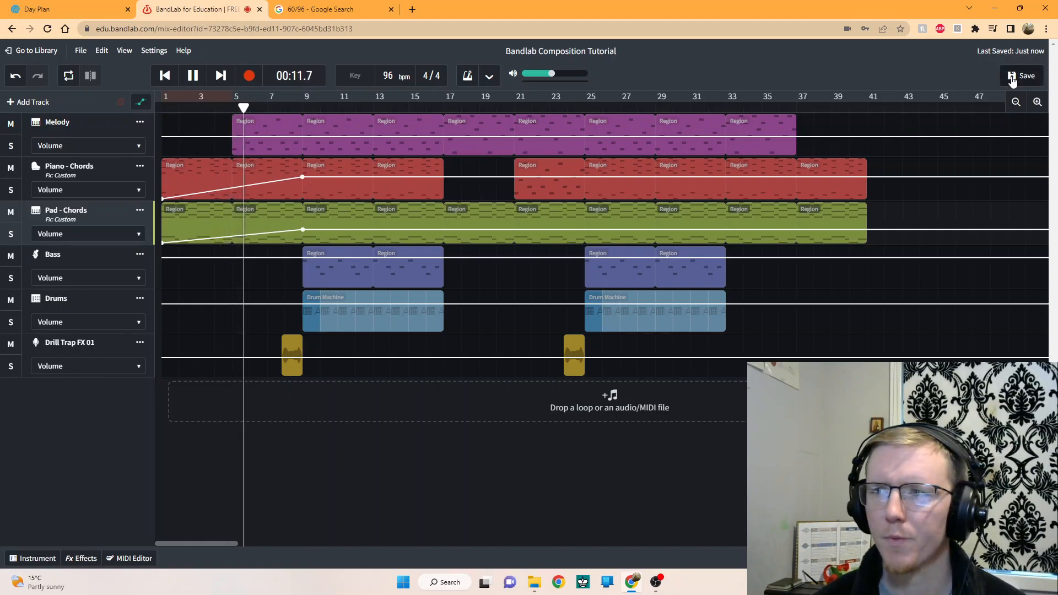
{"action": "left_click", "coordinate": [193, 78]}
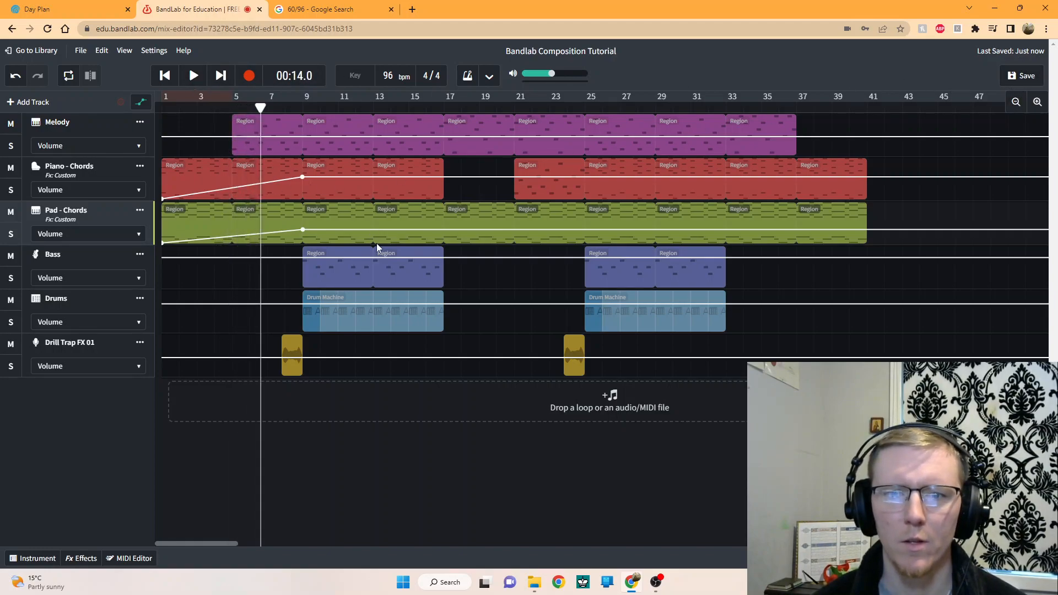
Fade in the Melody volume from about -27.6 dB at bar 5 to its normal level at bar 9, and play from bar 5
{"action": "left_click", "coordinate": [302, 137]}
{"action": "mouse_move", "coordinate": [231, 138]}
{"action": "left_mouse_down"}
{"action": "mouse_move", "coordinate": [232, 164]}
{"action": "mouse_move", "coordinate": [233, 149]}
{"action": "left_mouse_up"}
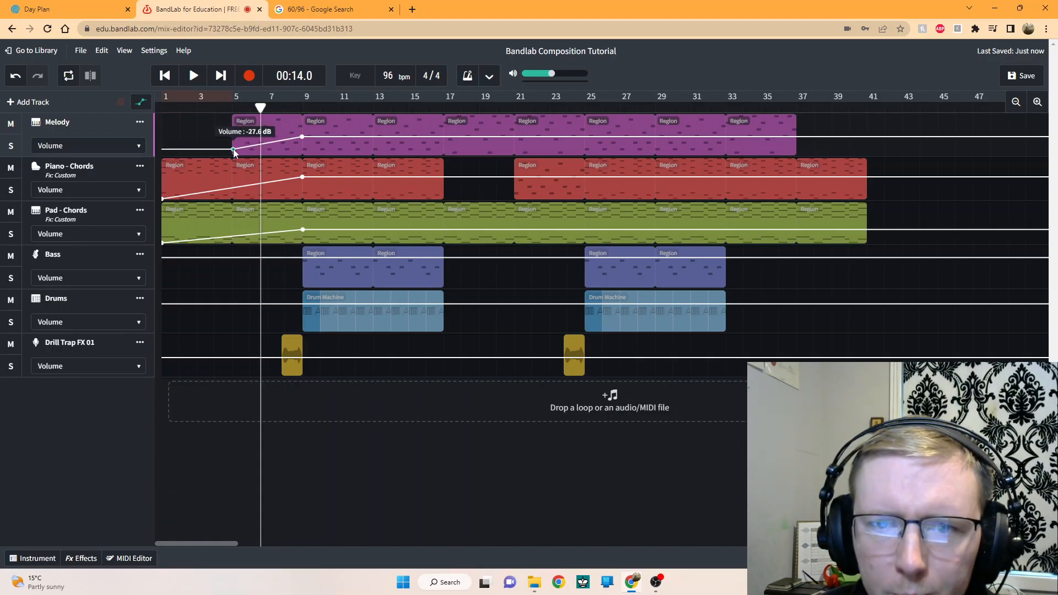
{"action": "left_click", "coordinate": [232, 108]}
{"action": "left_click", "coordinate": [193, 76]}
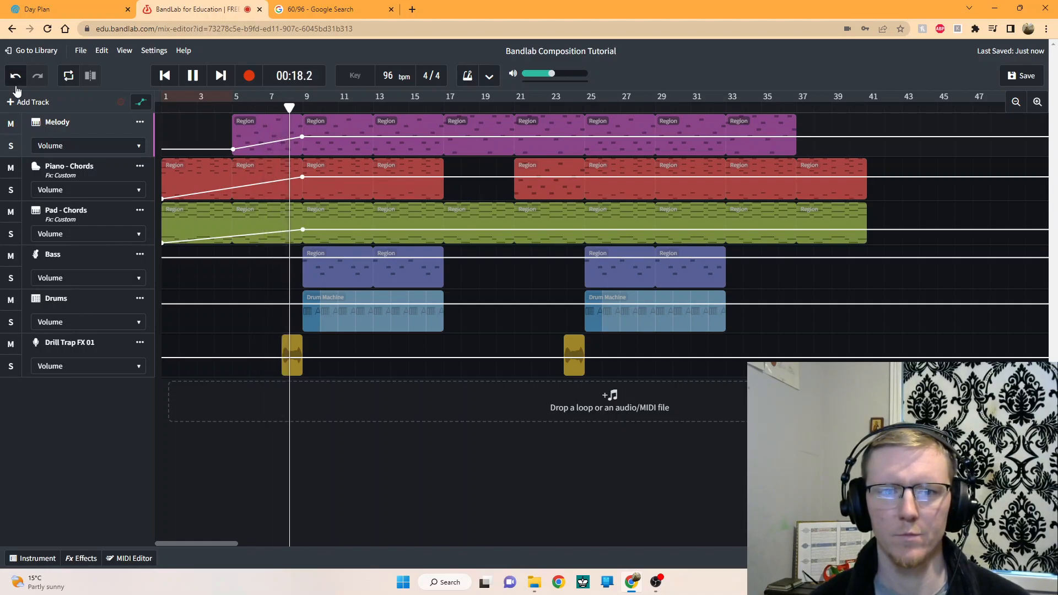
Hide the track automation, pause playback and lower the Drill Trap FX 01 track's volume to about -9.9 dB
{"action": "left_click", "coordinate": [140, 101]}
{"action": "left_click", "coordinate": [192, 77]}
{"action": "left_click_drag", "start_coordinate": [70, 373], "coordinate": [64, 373]}
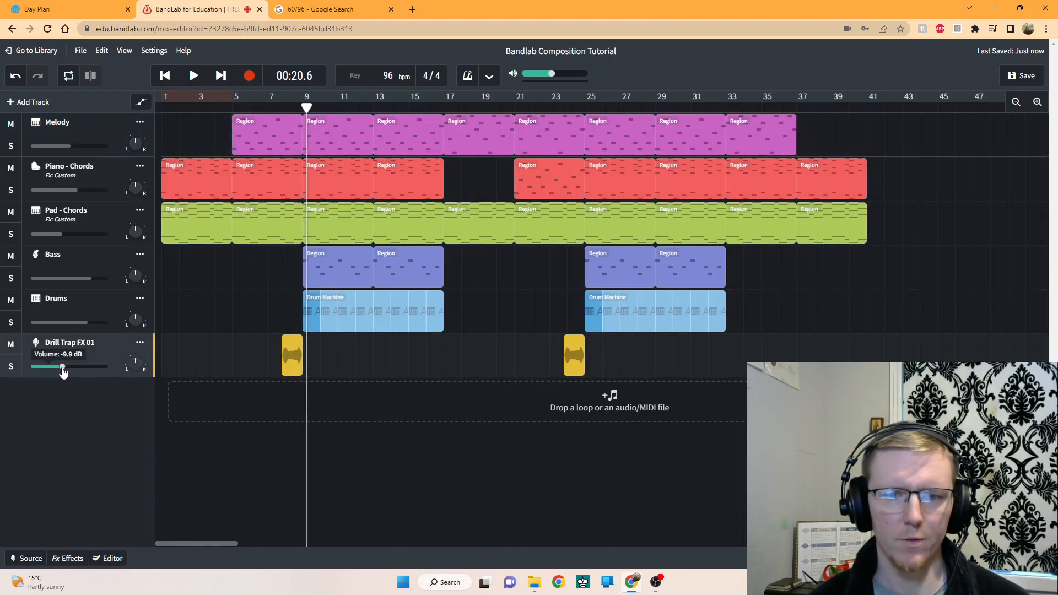
Lower the Drill Trap FX 01 track's volume to -12.6 dB while playing from around bar 7, and replay the passage
{"action": "left_click", "coordinate": [276, 105]}
{"action": "left_click", "coordinate": [193, 75]}
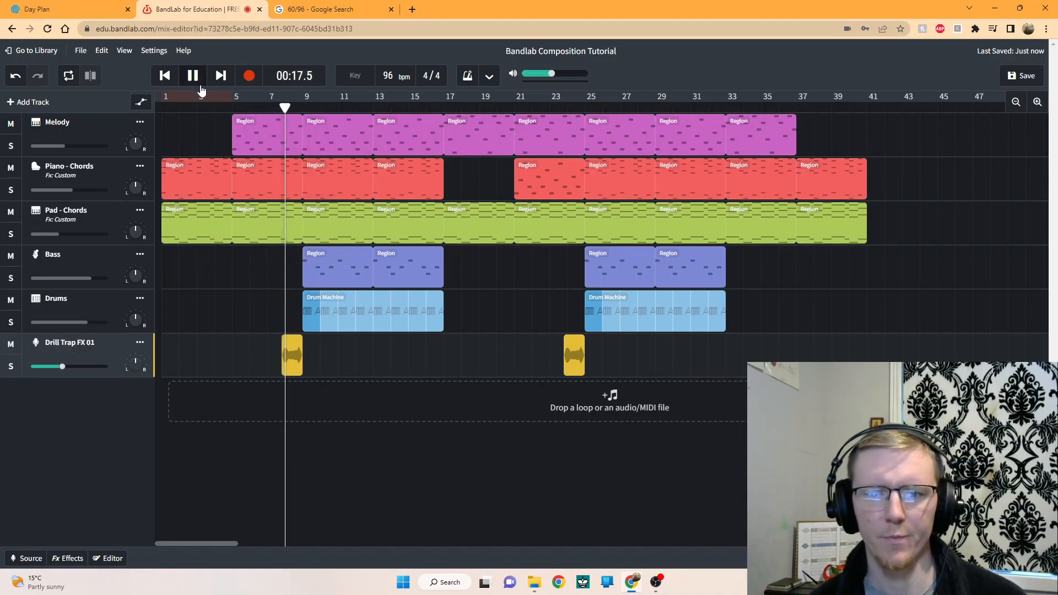
{"action": "left_click_drag", "start_coordinate": [62, 366], "coordinate": [58, 366]}
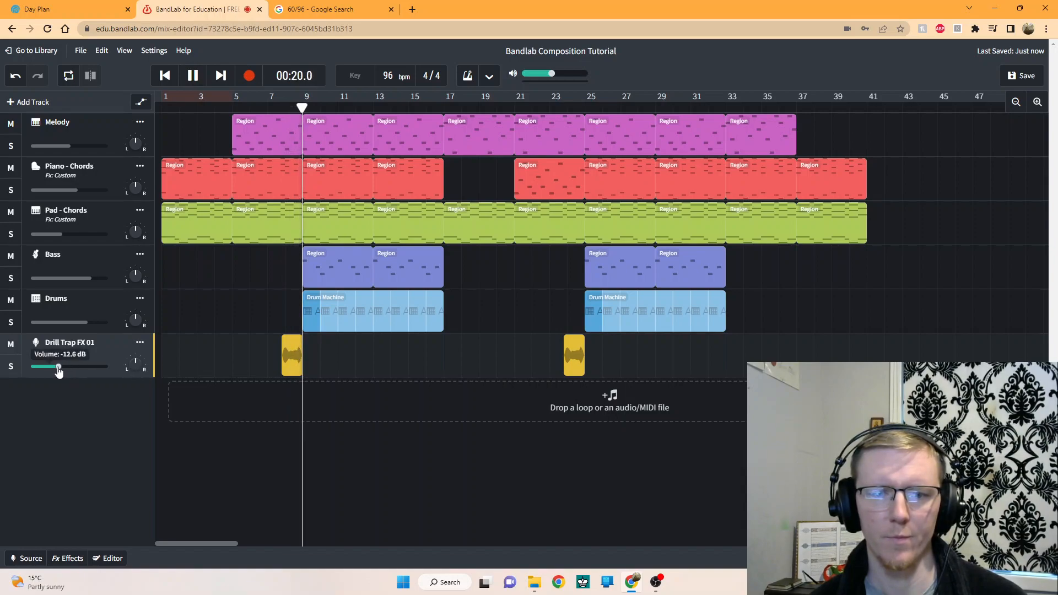
{"action": "left_click", "coordinate": [273, 109]}
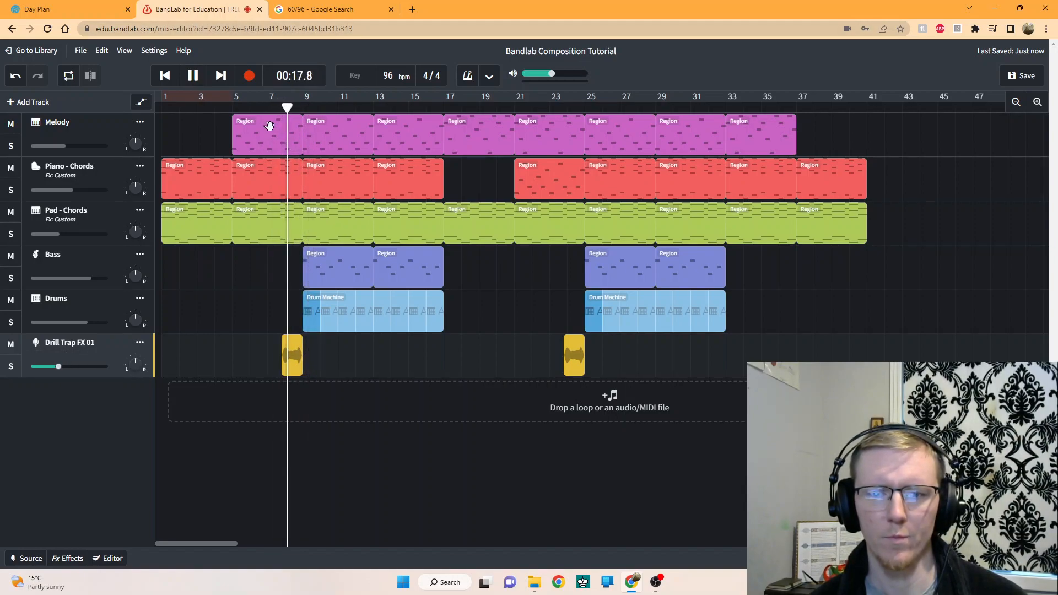
{"action": "left_click", "coordinate": [193, 77]}
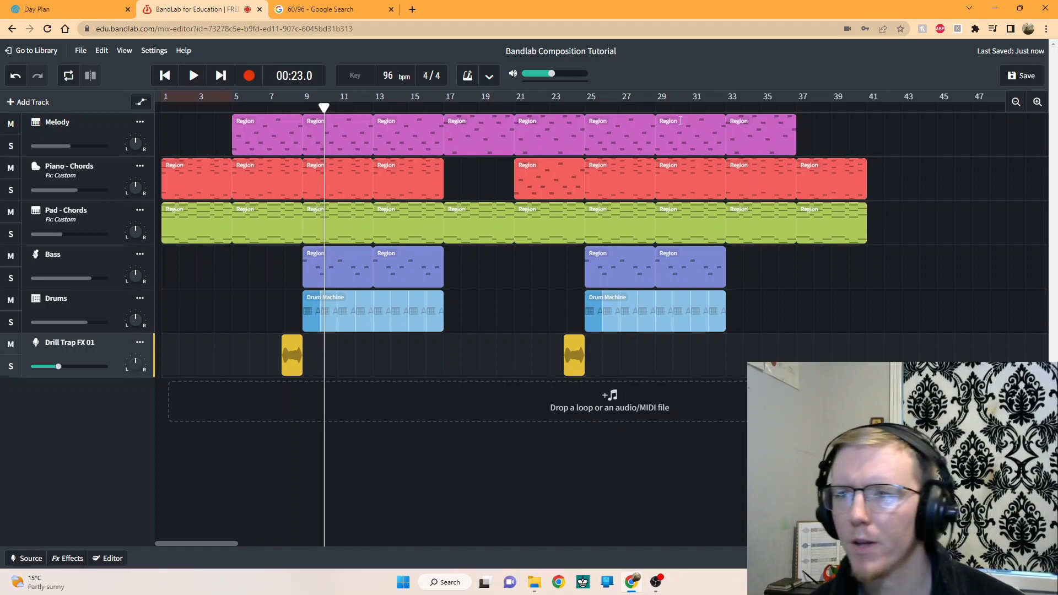
Show the track automation and fade out the Melody volume from bar 33 to silence at bar 37
{"action": "left_click", "coordinate": [726, 109]}
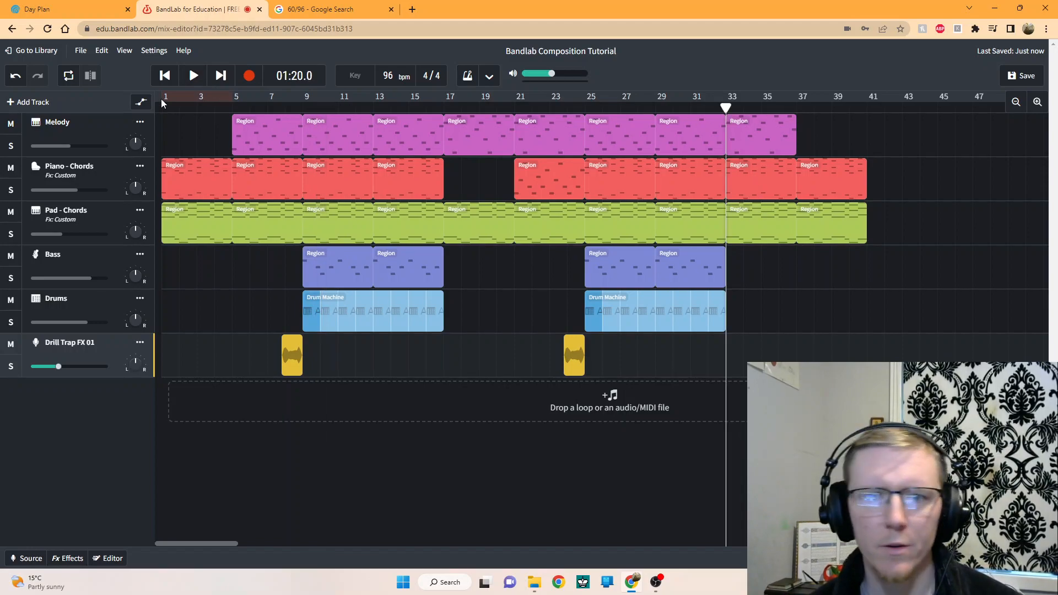
{"action": "left_click", "coordinate": [141, 102]}
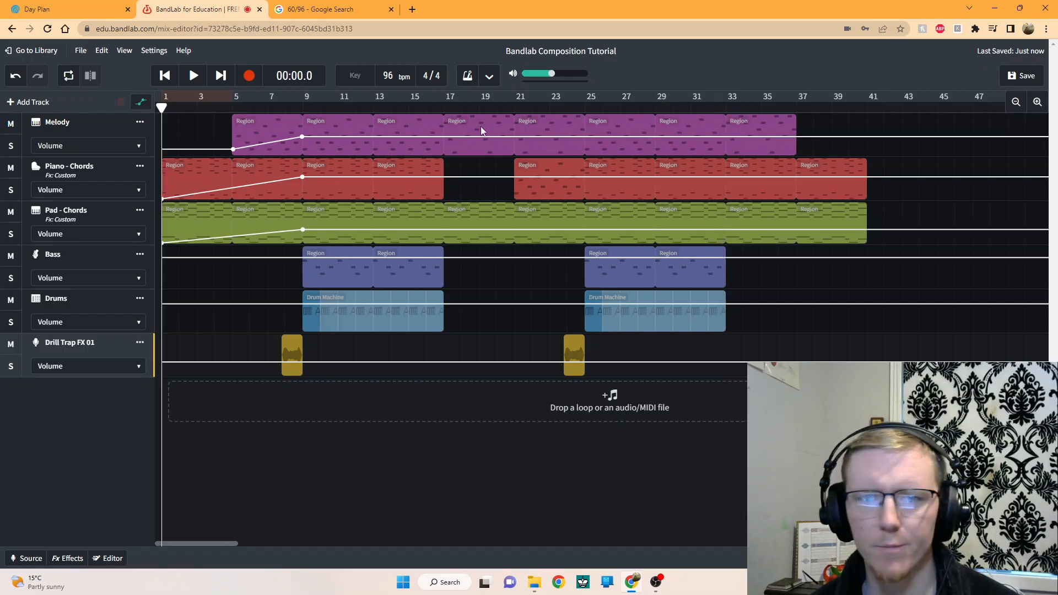
{"action": "left_click", "coordinate": [726, 136]}
{"action": "left_click_drag", "start_coordinate": [798, 140], "coordinate": [796, 155]}
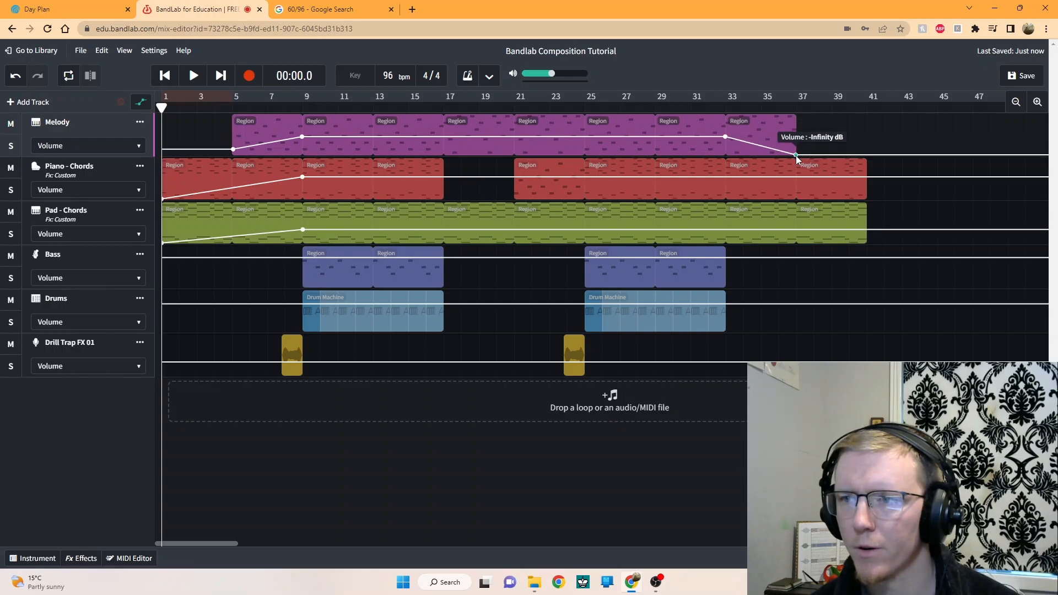
Fade out the Piano - Chords and Pad - Chords volumes from bar 33 to silence at bar 41
{"action": "left_click", "coordinate": [725, 177]}
{"action": "left_click_drag", "start_coordinate": [868, 177], "coordinate": [853, 240]}
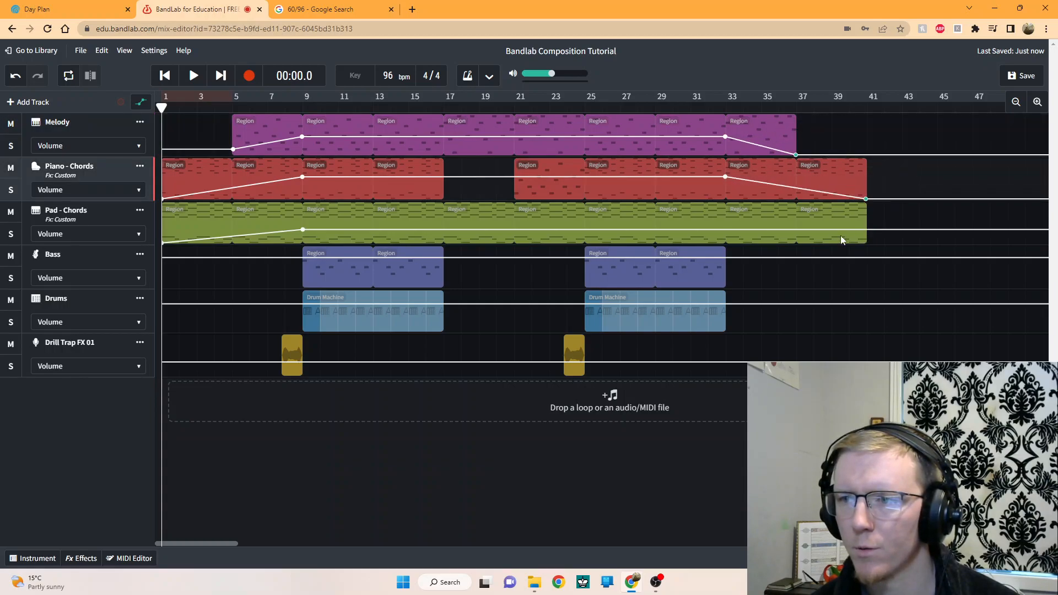
{"action": "mouse_move", "coordinate": [867, 202]}
{"action": "left_mouse_down"}
{"action": "mouse_move", "coordinate": [880, 202]}
{"action": "mouse_move", "coordinate": [865, 203]}
{"action": "left_mouse_up"}
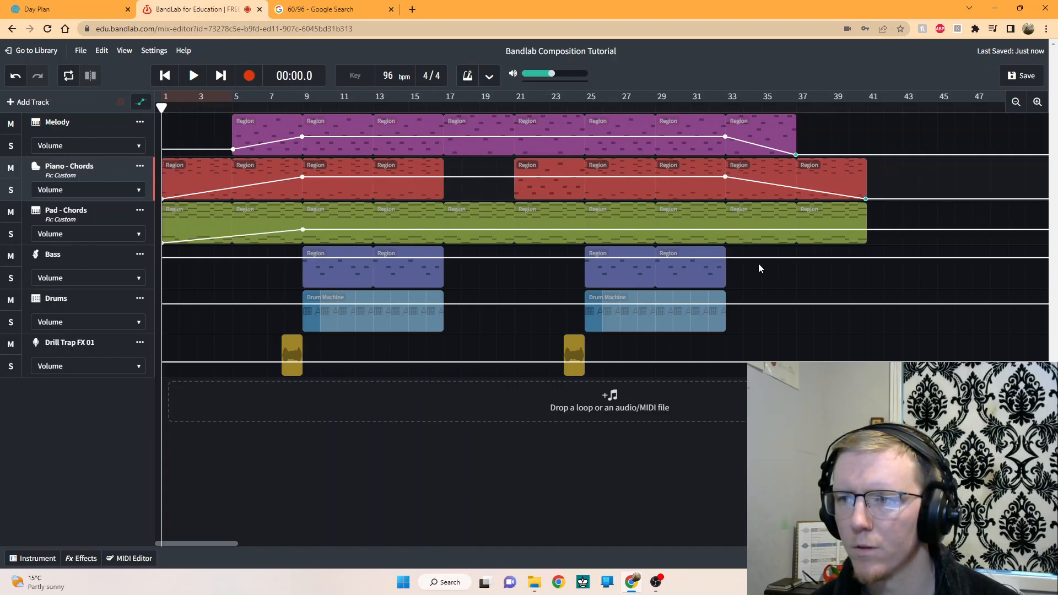
{"action": "left_click", "coordinate": [724, 229]}
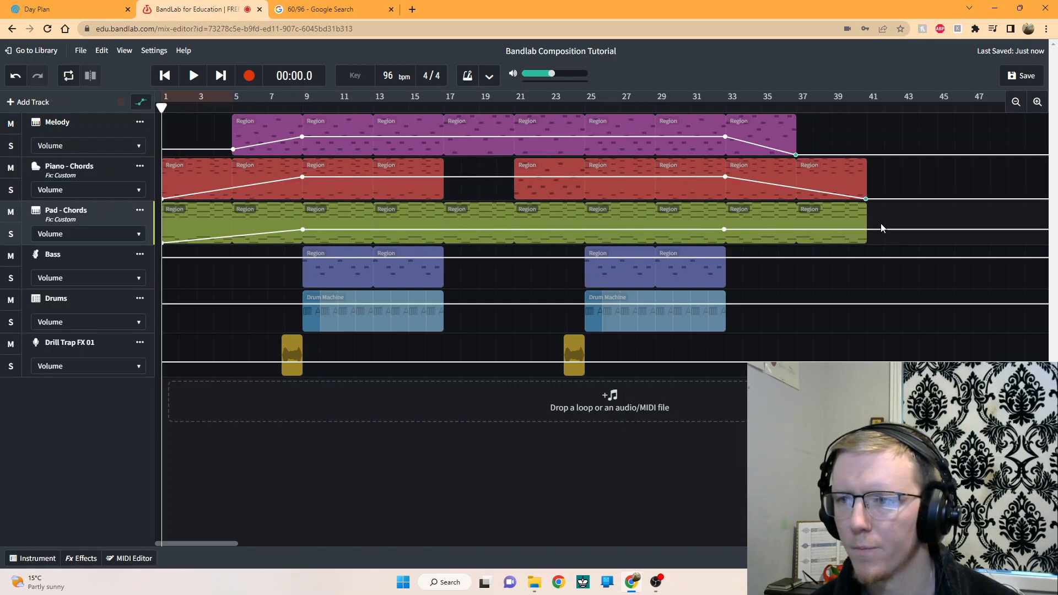
{"action": "left_click_drag", "start_coordinate": [867, 231], "coordinate": [867, 243]}
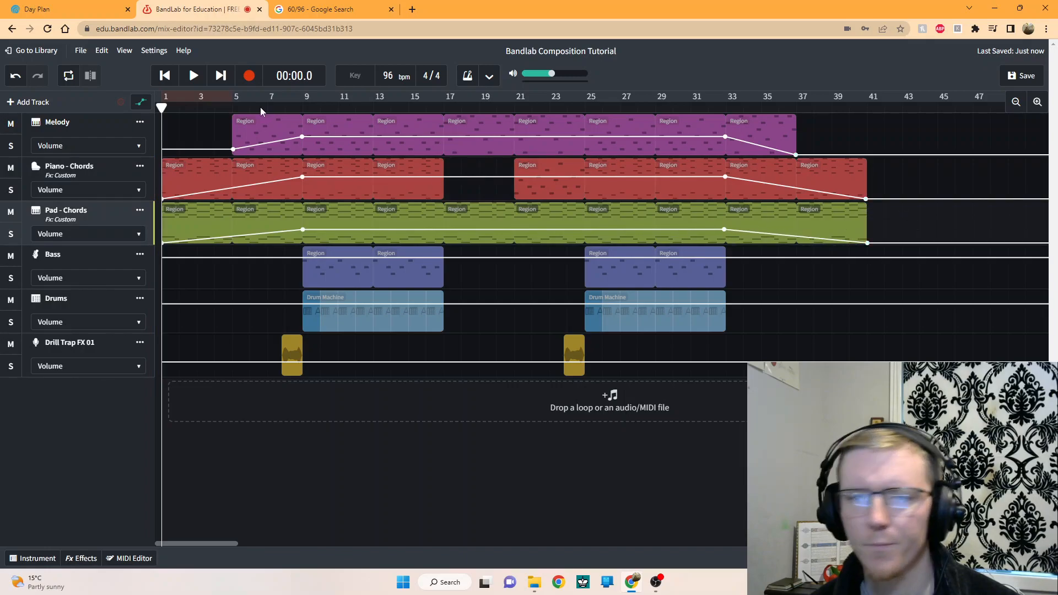
Play the ending from bar 33 to bar 41 to hear the fade-outs
{"action": "left_click", "coordinate": [725, 108]}
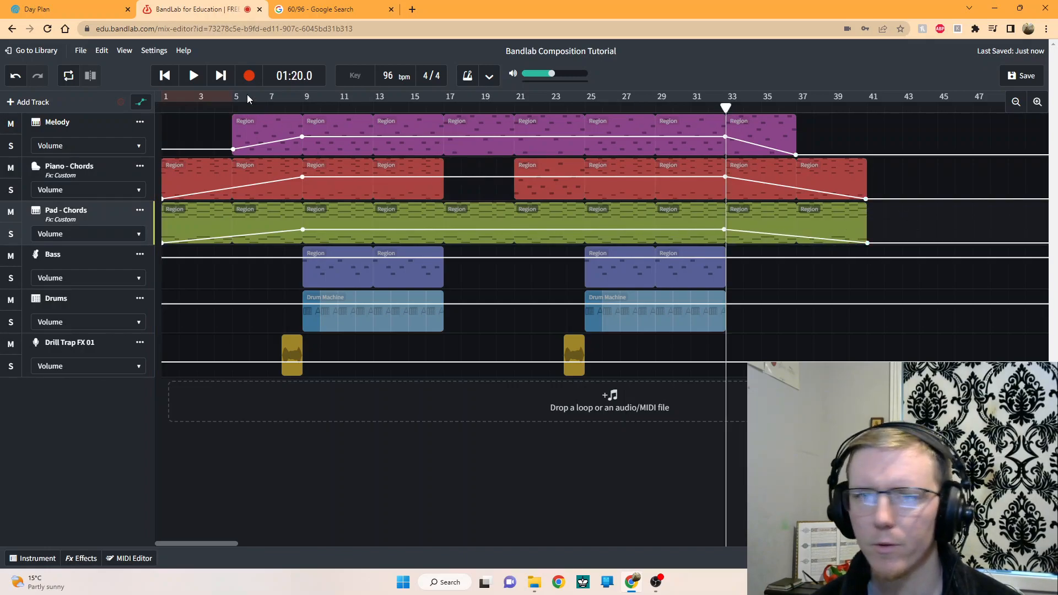
{"action": "left_click", "coordinate": [193, 76]}
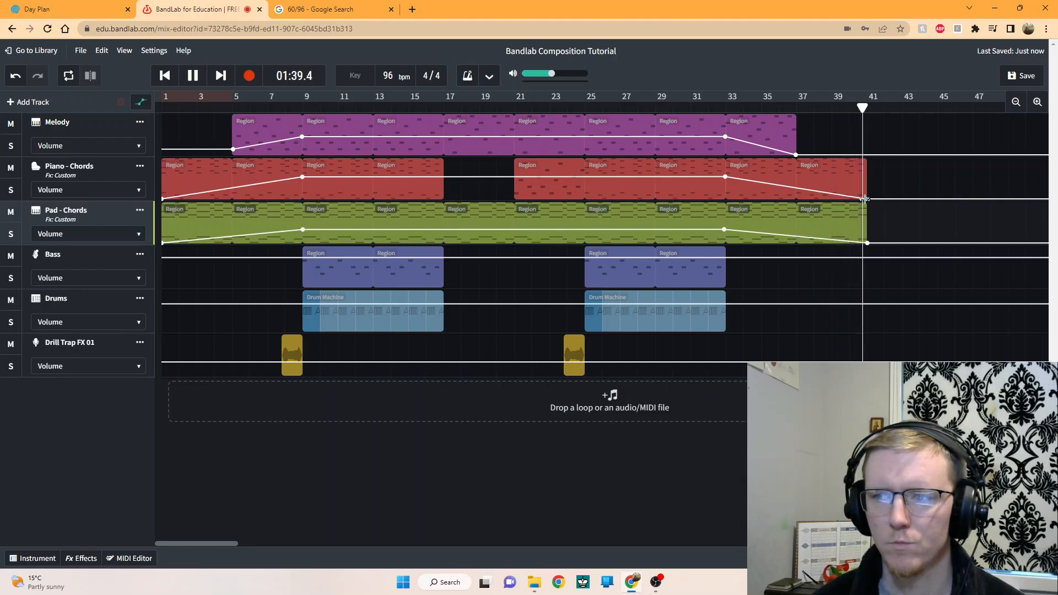
{"action": "left_click", "coordinate": [195, 76]}
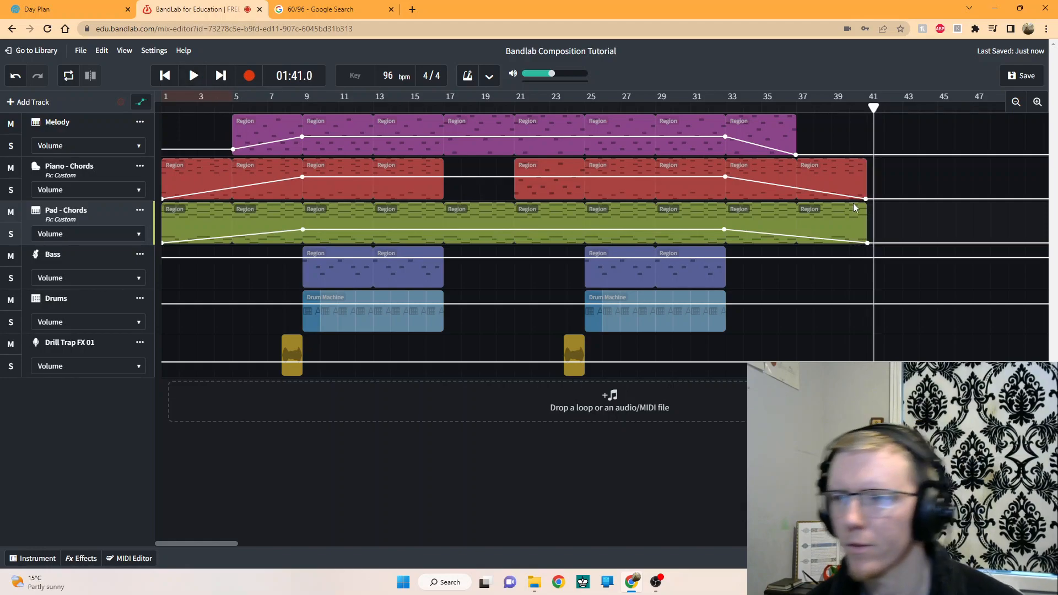
Move the end of both chord tracks' fade-outs earlier to about bar 39.5, and play the ending from bar 37
{"action": "left_click_drag", "start_coordinate": [867, 198], "coordinate": [847, 254]}
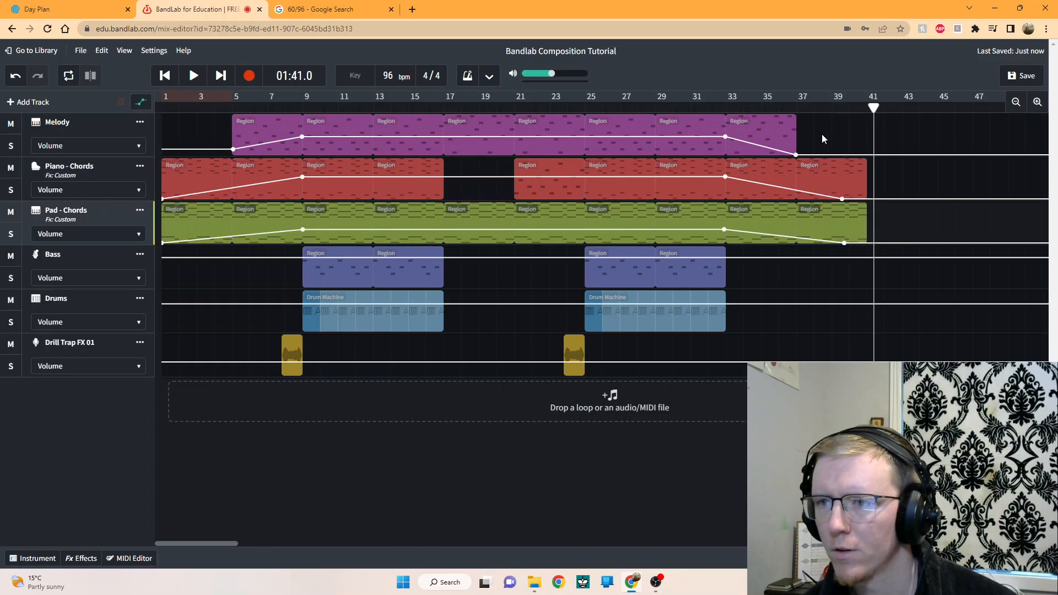
{"action": "left_click", "coordinate": [796, 109]}
{"action": "key", "text": "space"}
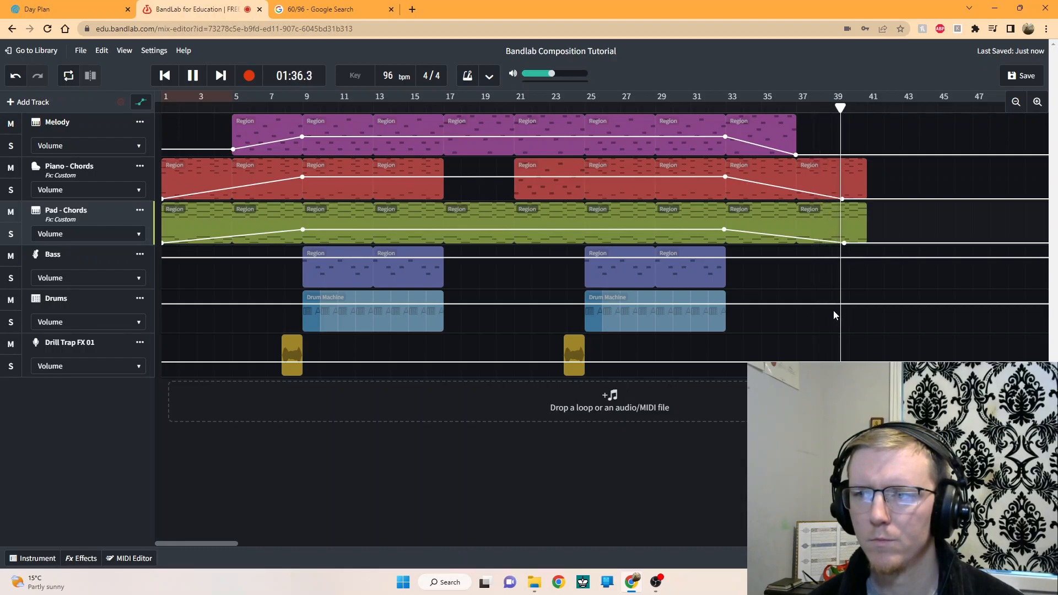
{"action": "key", "text": "space"}
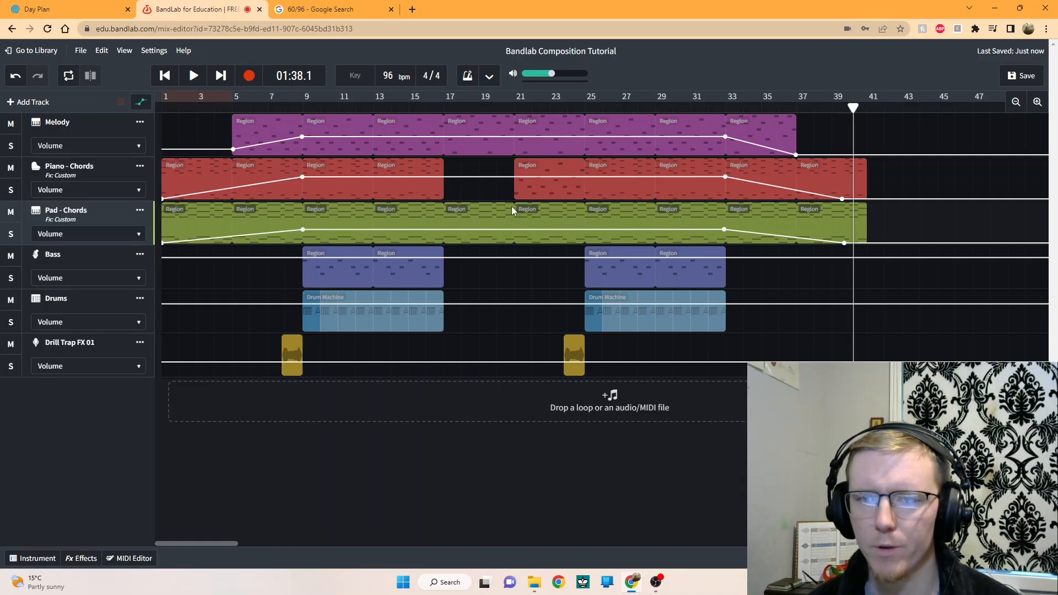
Play from bar 13 past bar 17 to hear the transition where the bass and drums stop
{"action": "left_click", "coordinate": [373, 105]}
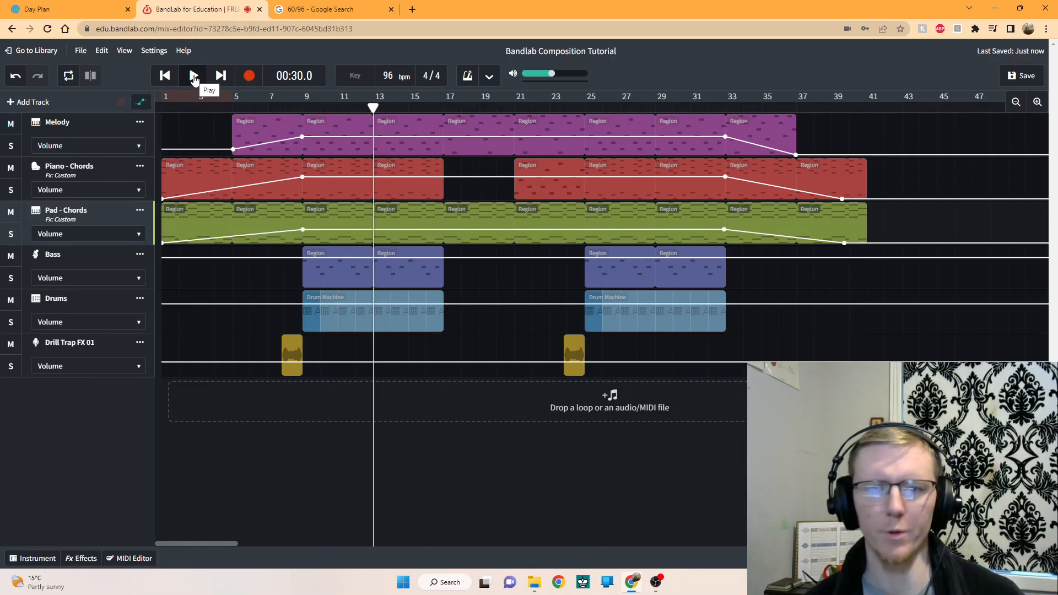
{"action": "left_click", "coordinate": [194, 77]}
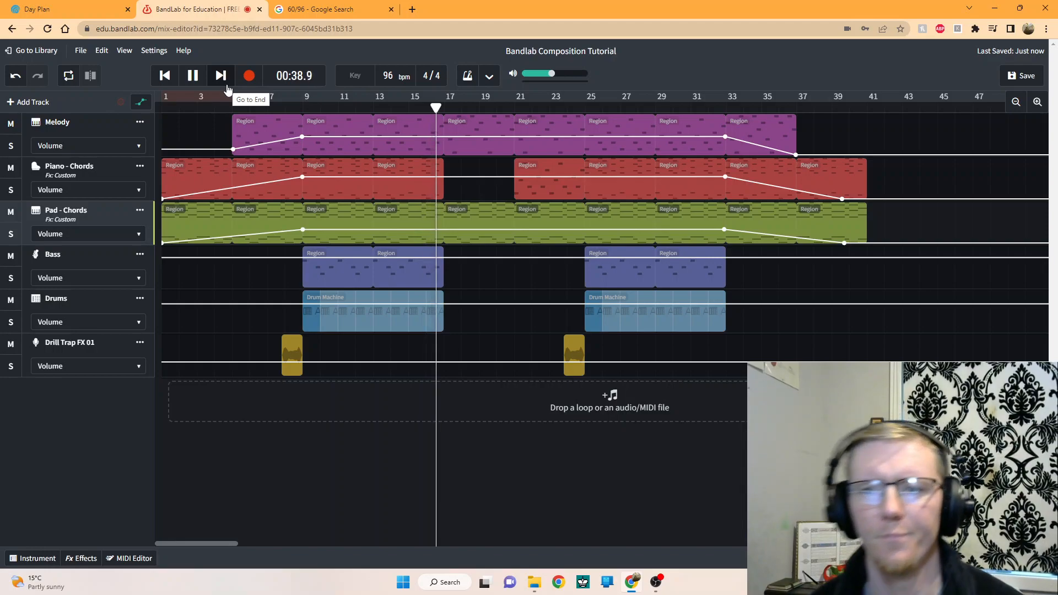
{"action": "left_click", "coordinate": [193, 77]}
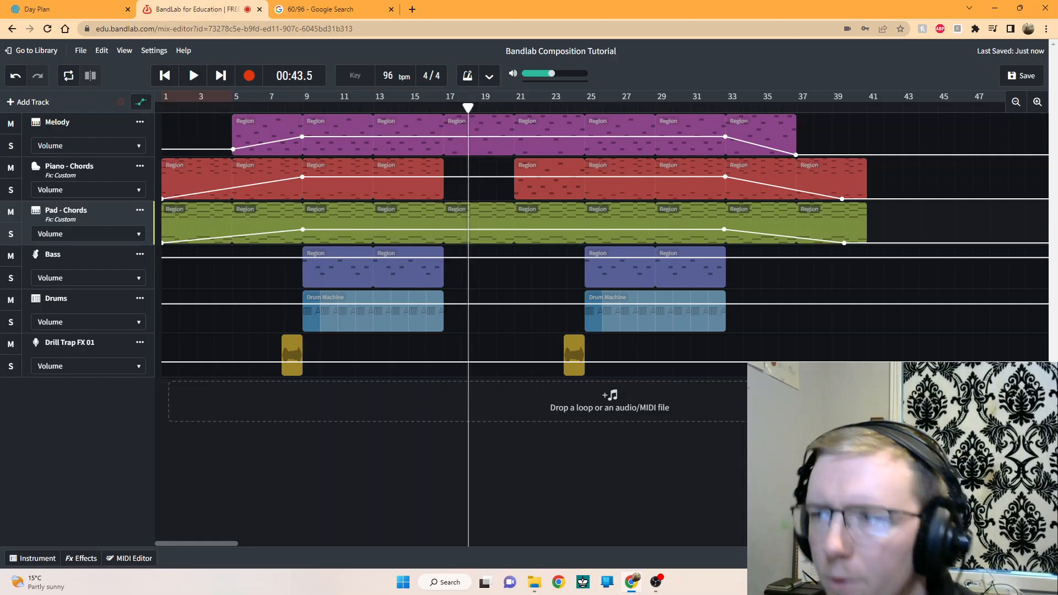
Add two Melody volume points at bar 17 so the level drops sharply where the bass and drums stop
{"action": "left_click", "coordinate": [1038, 102]}
{"action": "left_click", "coordinate": [1037, 103]}
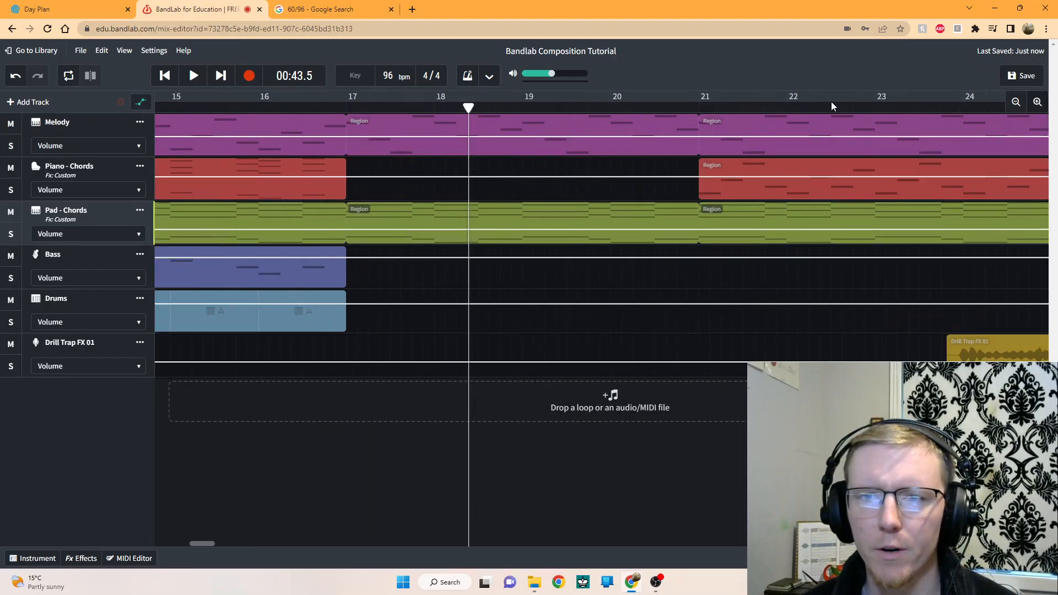
{"action": "left_click", "coordinate": [346, 136]}
{"action": "mouse_move", "coordinate": [349, 137]}
{"action": "left_mouse_down"}
{"action": "mouse_move", "coordinate": [348, 155]}
{"action": "mouse_move", "coordinate": [343, 135]}
{"action": "left_mouse_up"}
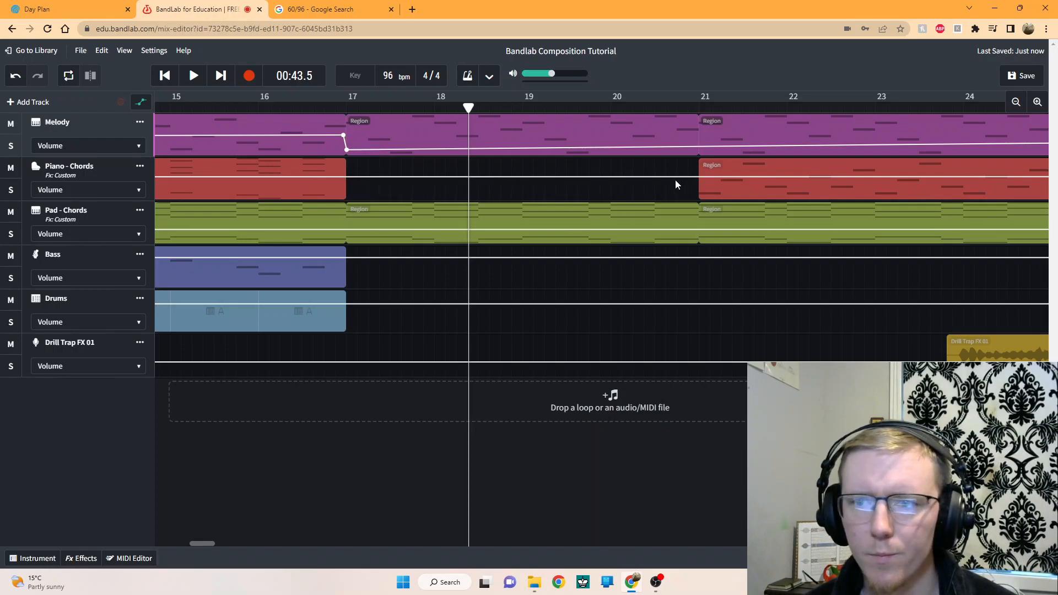
Lower the Piano - Chords volume to -27.6 dB at bar 21 and drop the Pad - Chords volume sharply at bar 17
{"action": "left_click", "coordinate": [490, 177]}
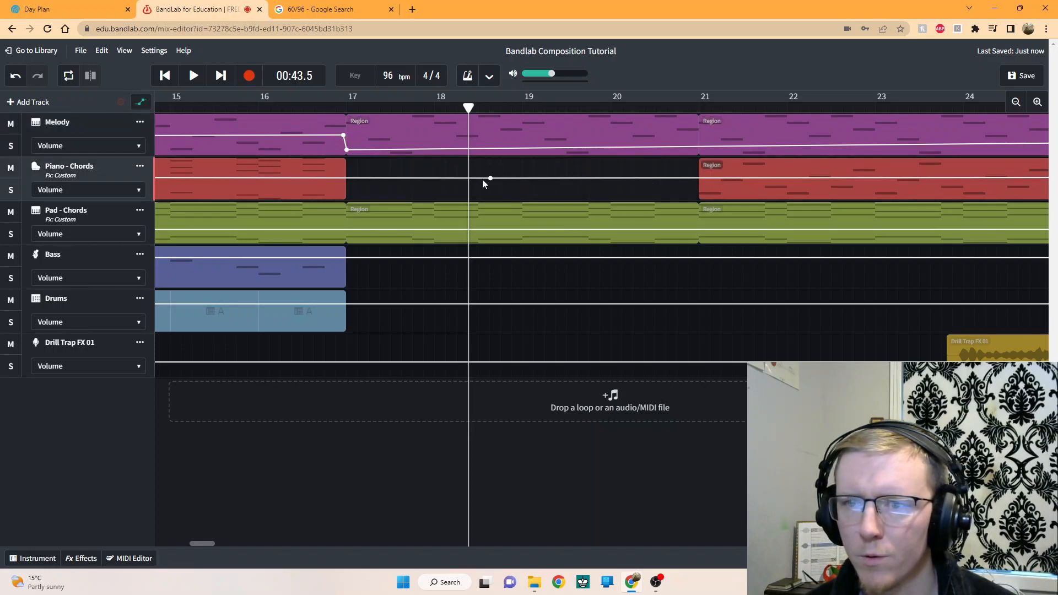
{"action": "left_click_drag", "start_coordinate": [699, 176], "coordinate": [701, 194]}
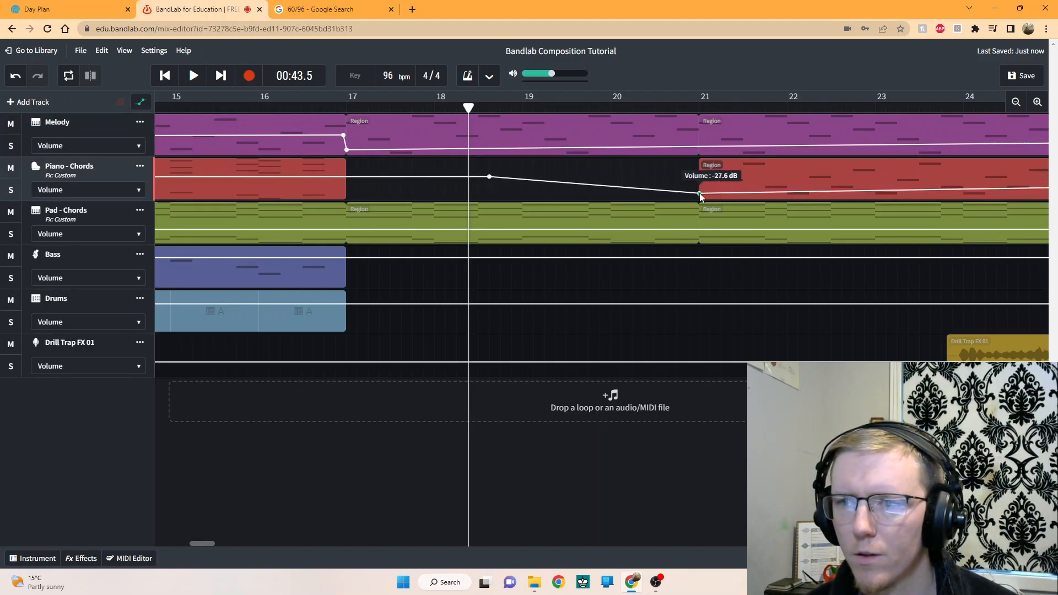
{"action": "left_click", "coordinate": [343, 229]}
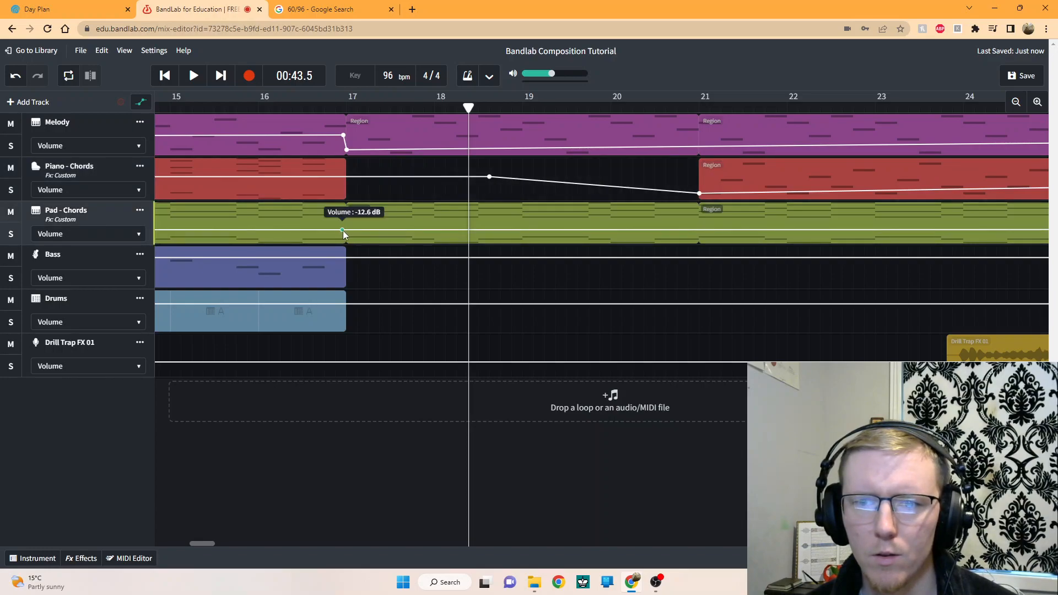
{"action": "left_click_drag", "start_coordinate": [345, 229], "coordinate": [346, 239]}
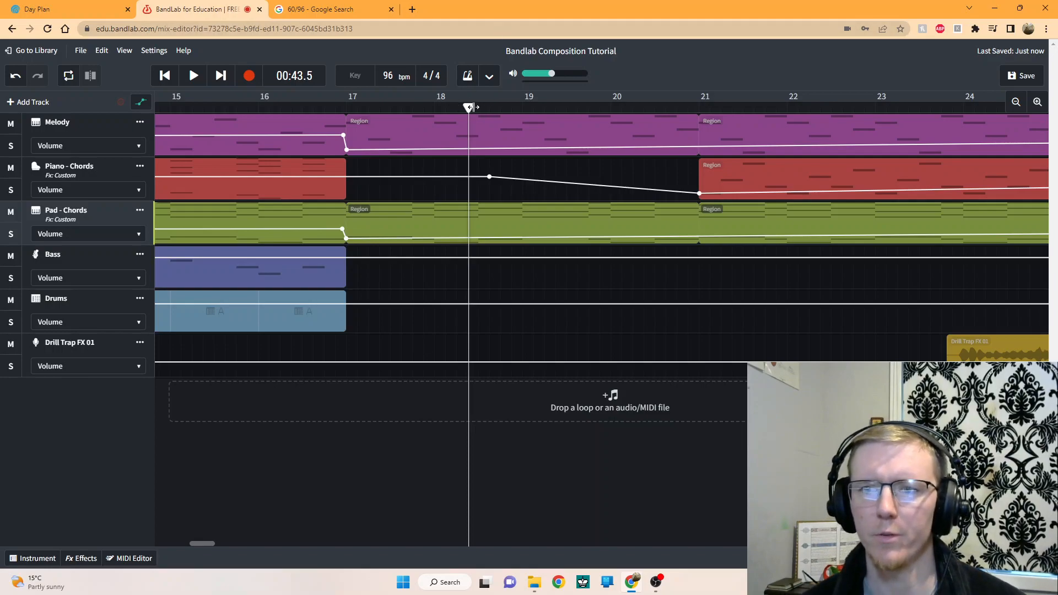
Raise the Melody volume back to its normal level at bar 25, ending the second fade-in there
{"action": "left_click_drag", "start_coordinate": [199, 541], "coordinate": [210, 541]}
{"action": "left_click", "coordinate": [1017, 103]}
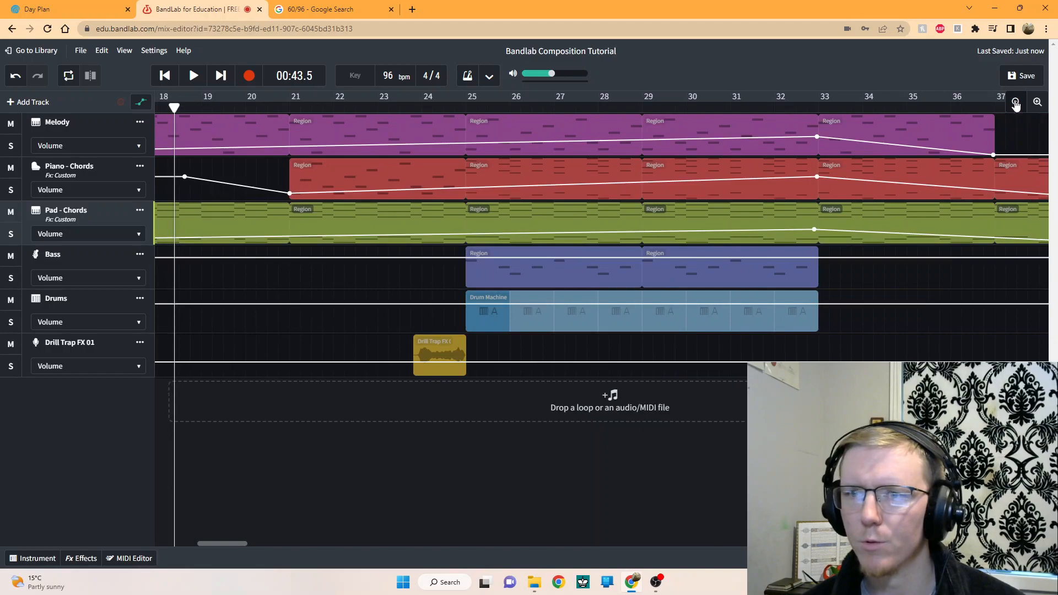
{"action": "left_click_drag", "start_coordinate": [467, 141], "coordinate": [466, 137]}
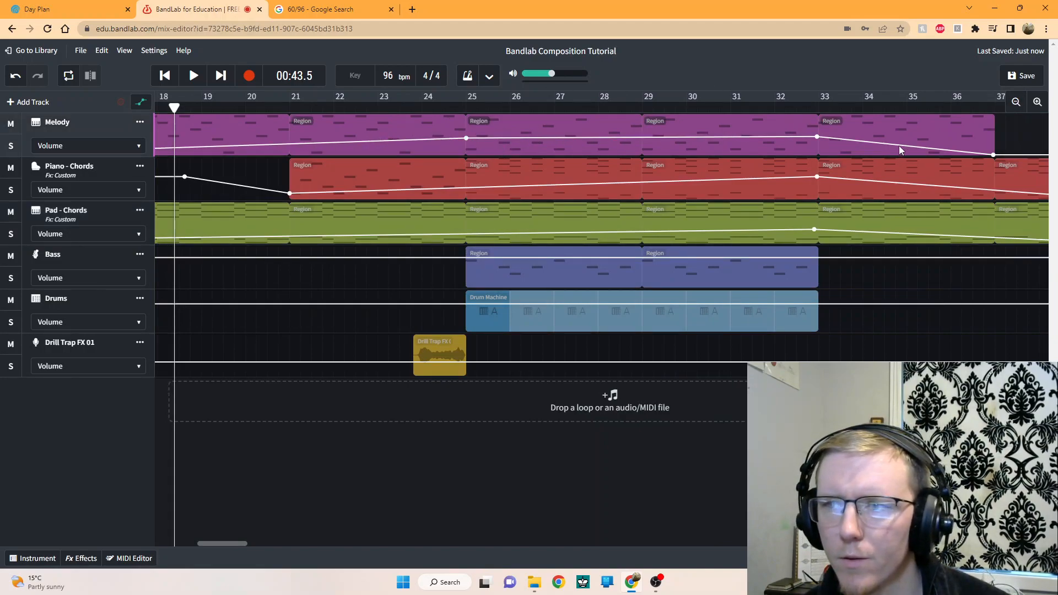
{"action": "left_click_drag", "start_coordinate": [465, 137], "coordinate": [466, 138]}
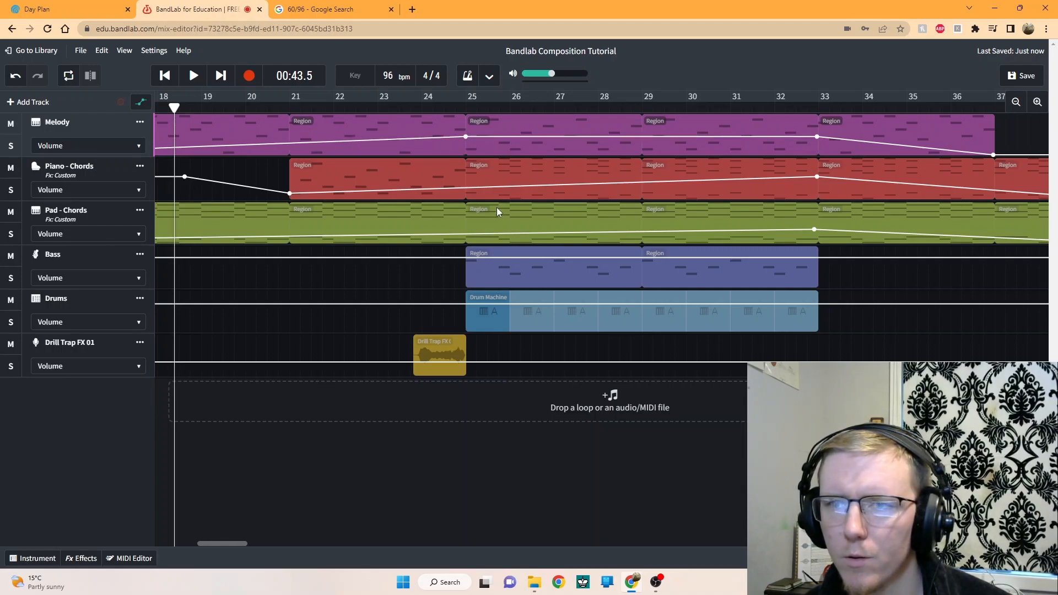
End the second chord fade-ins at bar 25, with Piano - Chords at -3.5 dB and Pad - Chords at its normal level
{"action": "left_click_drag", "start_coordinate": [465, 188], "coordinate": [466, 179]}
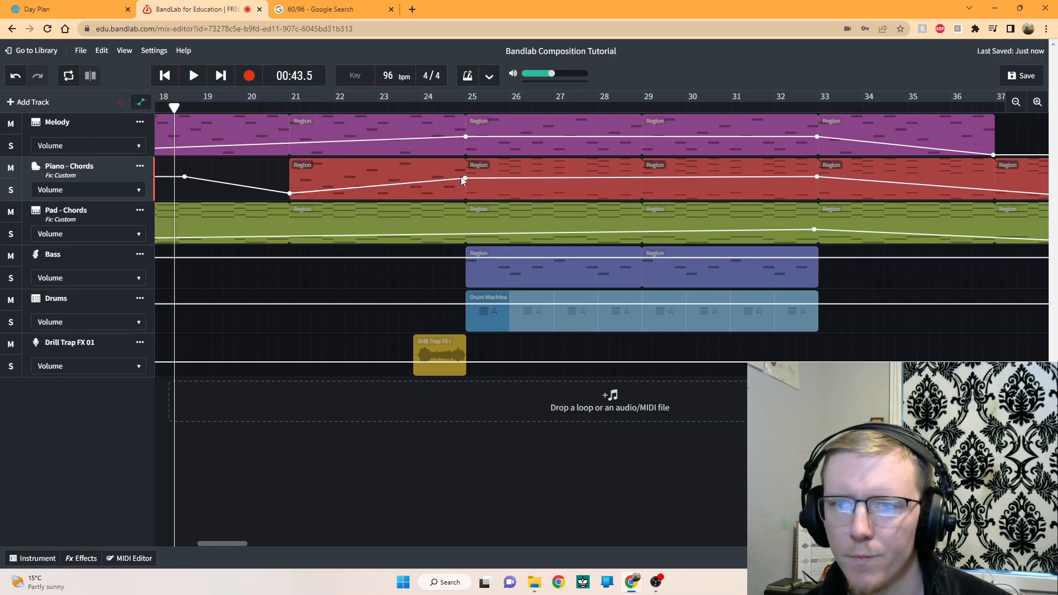
{"action": "left_click_drag", "start_coordinate": [465, 178], "coordinate": [465, 175]}
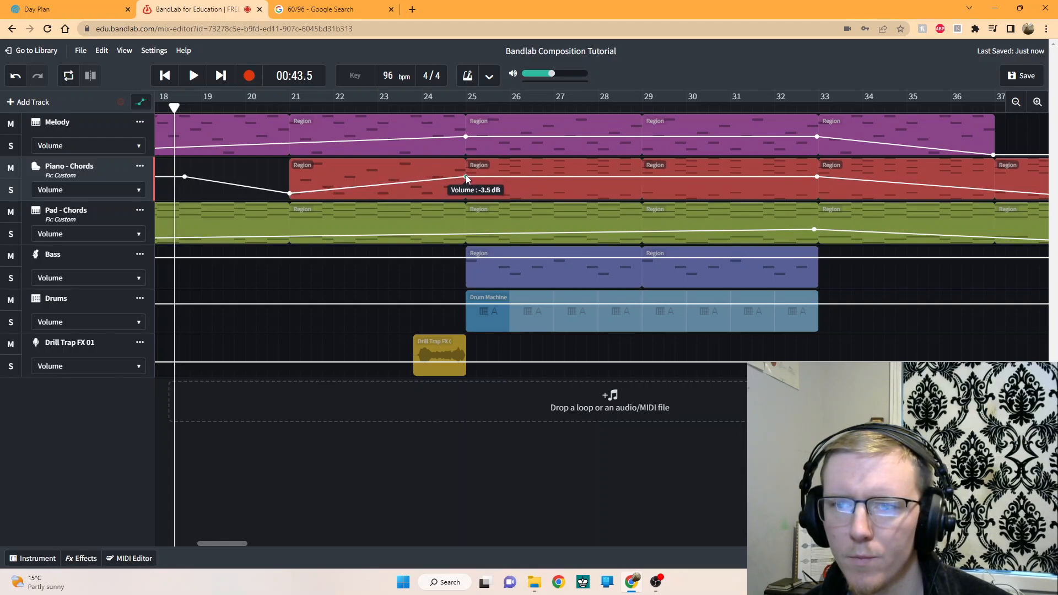
{"action": "right_click", "coordinate": [466, 176]}
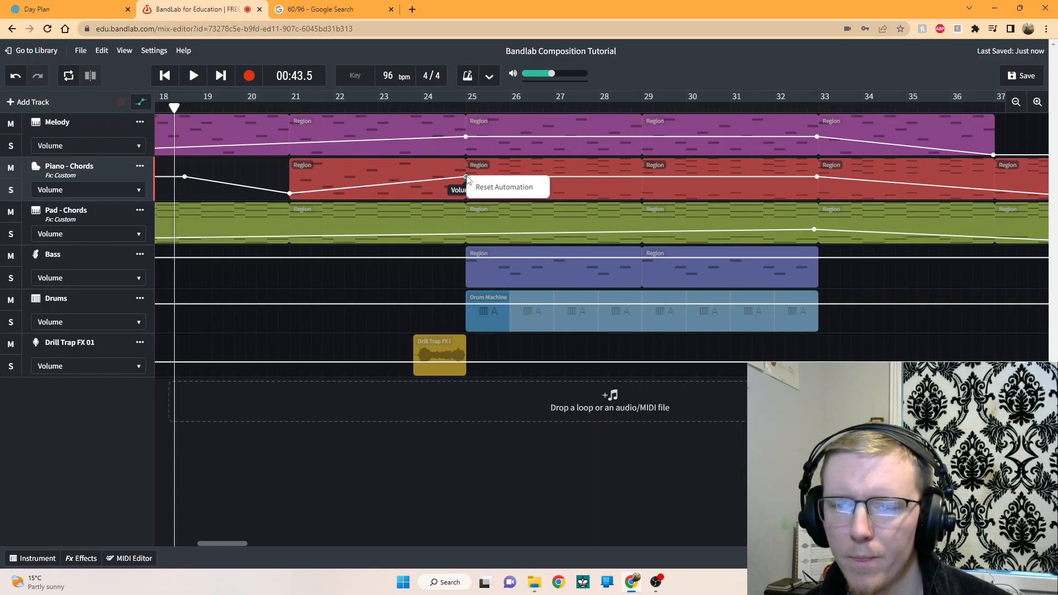
{"action": "left_click", "coordinate": [461, 482]}
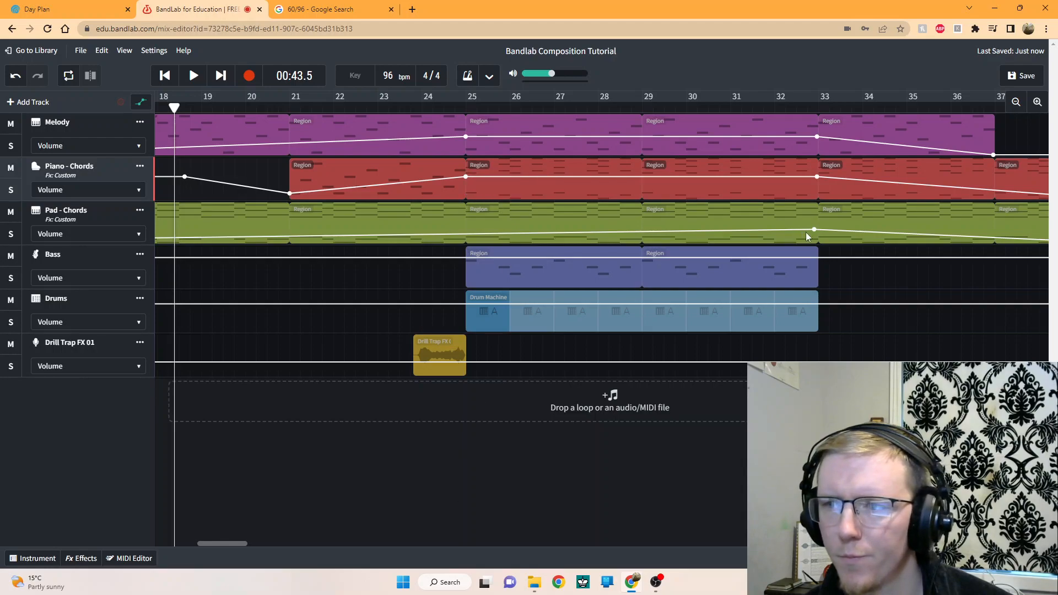
{"action": "left_click", "coordinate": [466, 232]}
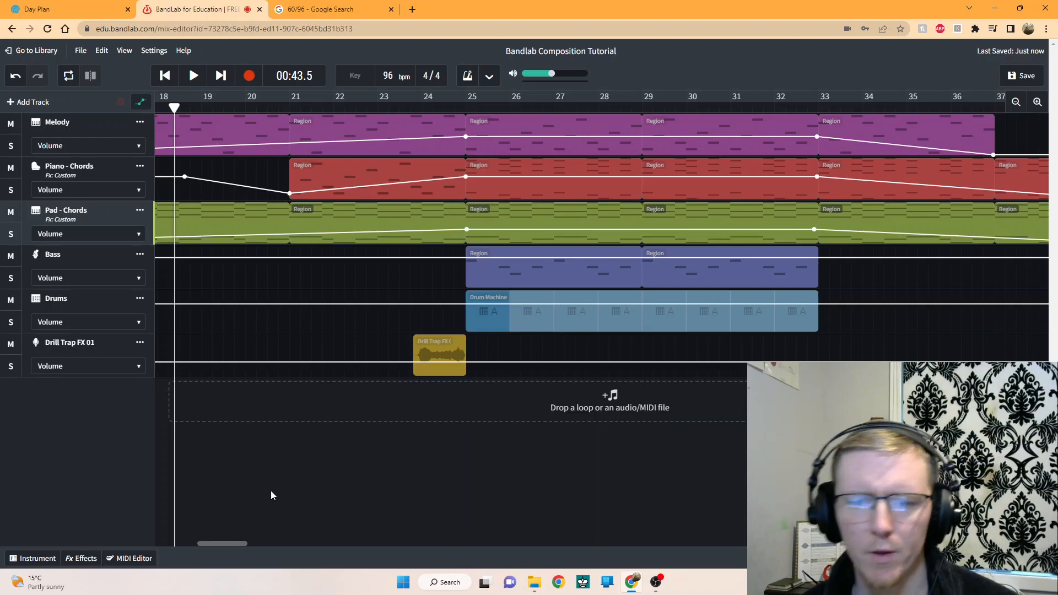
Play from bar 17 past bar 25 to hear the volume drop and the second fade-in
{"action": "left_click_drag", "start_coordinate": [233, 543], "coordinate": [220, 543]}
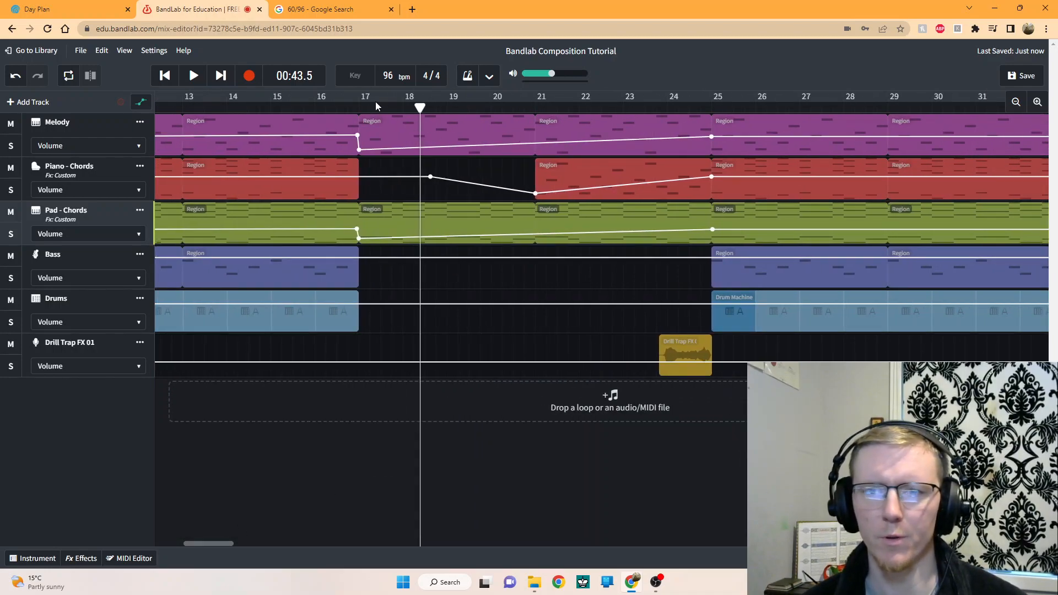
{"action": "left_click", "coordinate": [353, 107]}
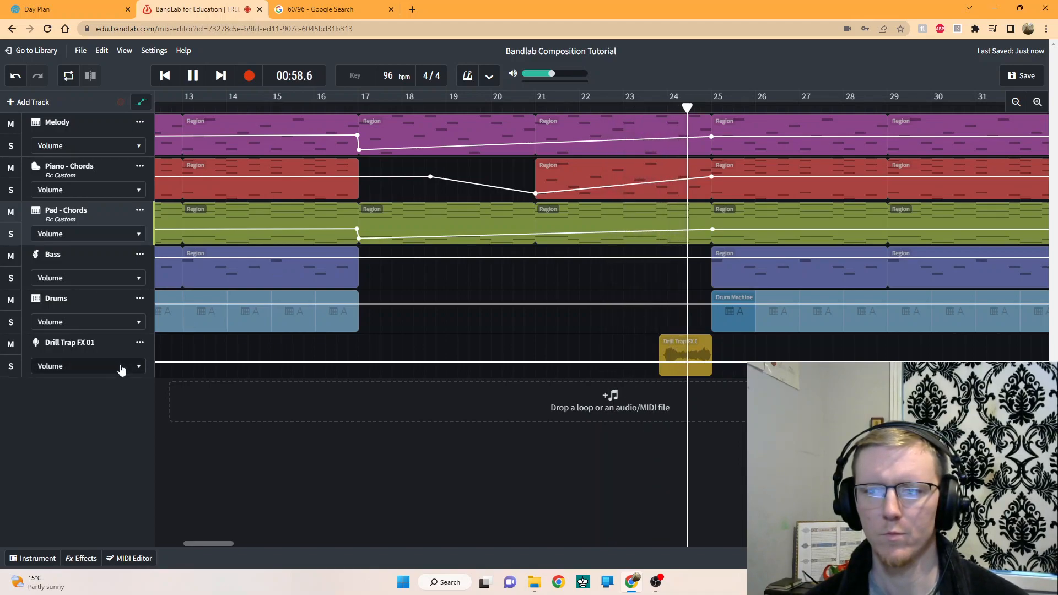
{"action": "left_click", "coordinate": [193, 75]}
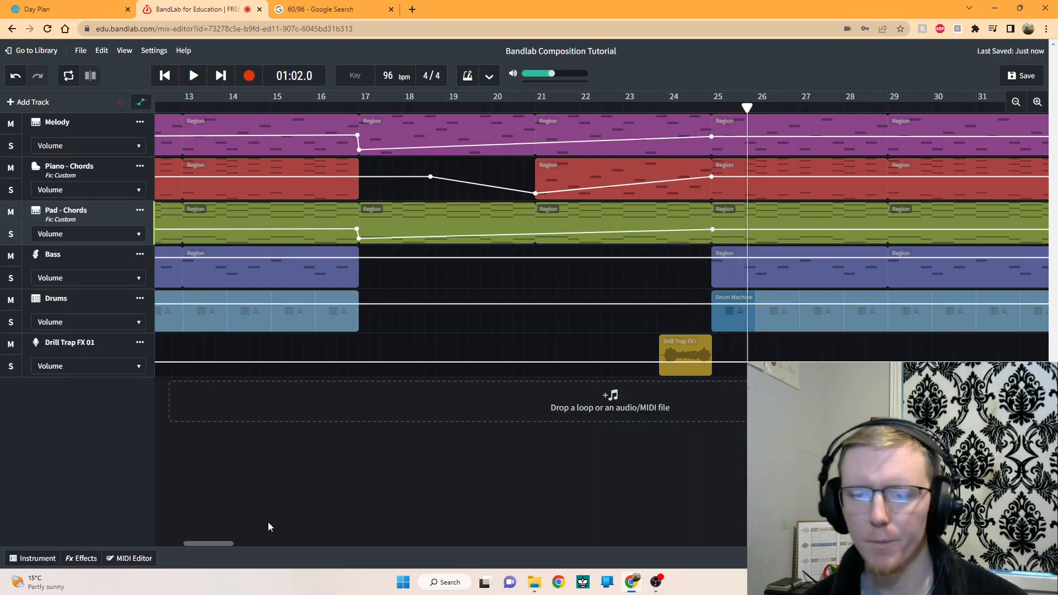
{"action": "left_click_drag", "start_coordinate": [222, 545], "coordinate": [105, 534]}
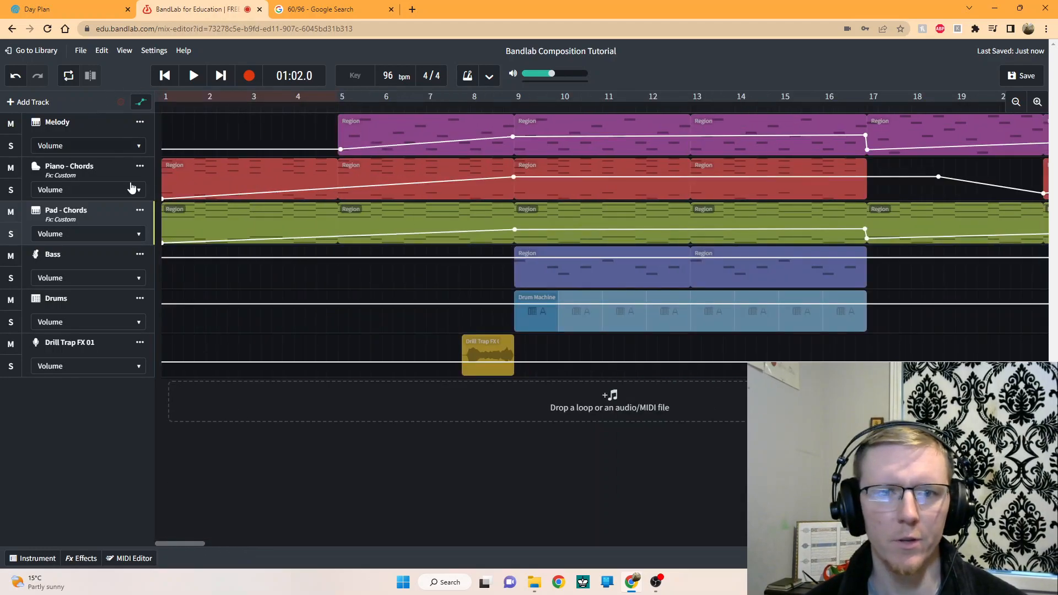
{"action": "mouse_move", "coordinate": [180, 541]}
{"action": "left_mouse_down"}
{"action": "mouse_move", "coordinate": [239, 547]}
{"action": "mouse_move", "coordinate": [163, 550]}
{"action": "mouse_move", "coordinate": [250, 551]}
{"action": "mouse_move", "coordinate": [183, 548]}
{"action": "left_mouse_up"}
{"action": "left_click_drag", "start_coordinate": [198, 548], "coordinate": [163, 547]}
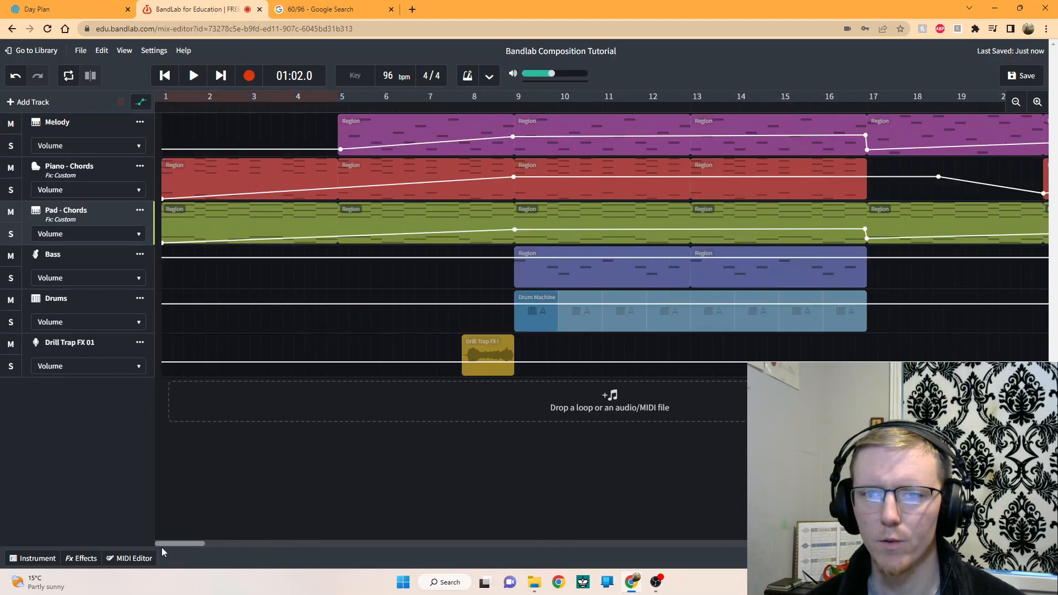
Hide the automation, select the Melody track and play briefly from bar 17
{"action": "left_click", "coordinate": [141, 101]}
{"action": "left_click", "coordinate": [89, 124]}
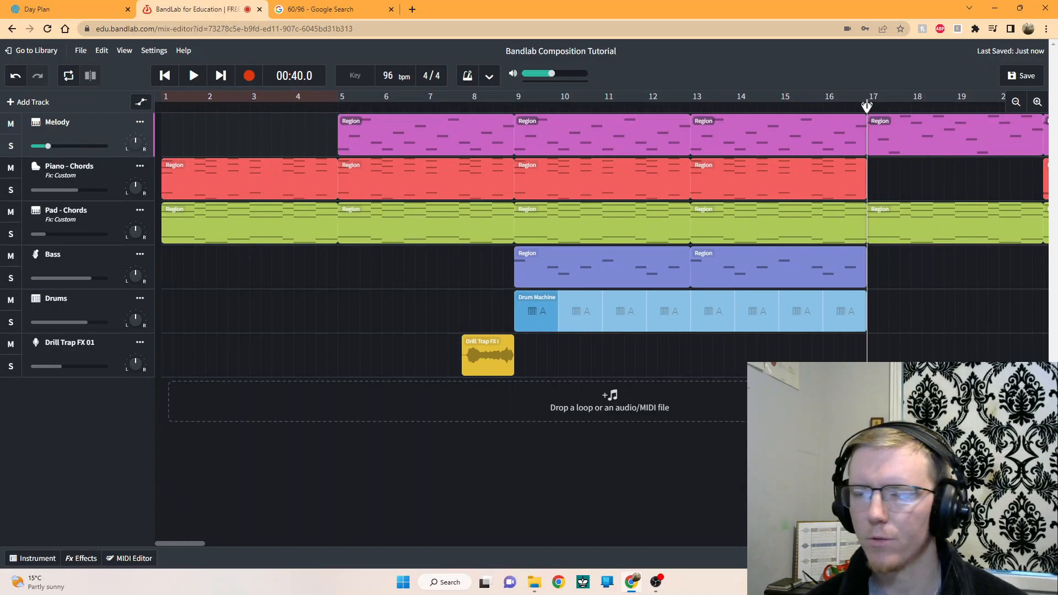
{"action": "left_click", "coordinate": [202, 70]}
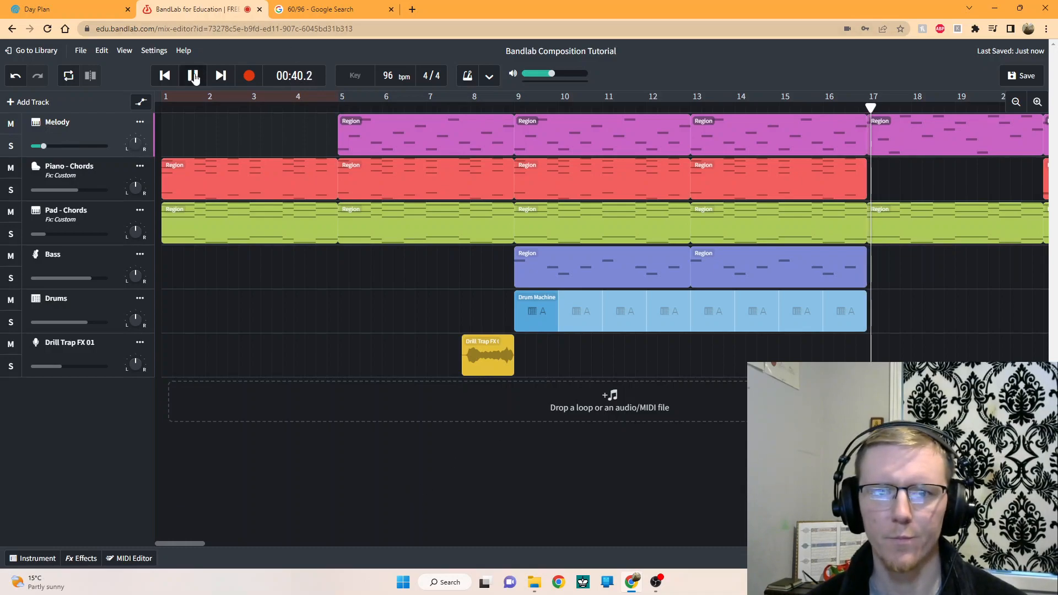
{"action": "left_click", "coordinate": [200, 77]}
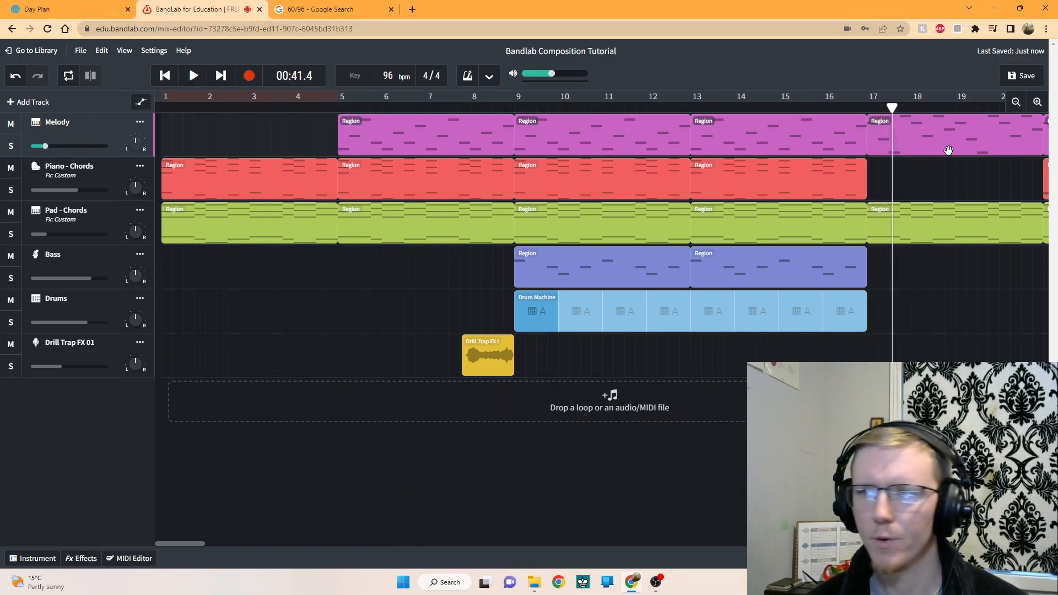
{"action": "left_click", "coordinate": [868, 109]}
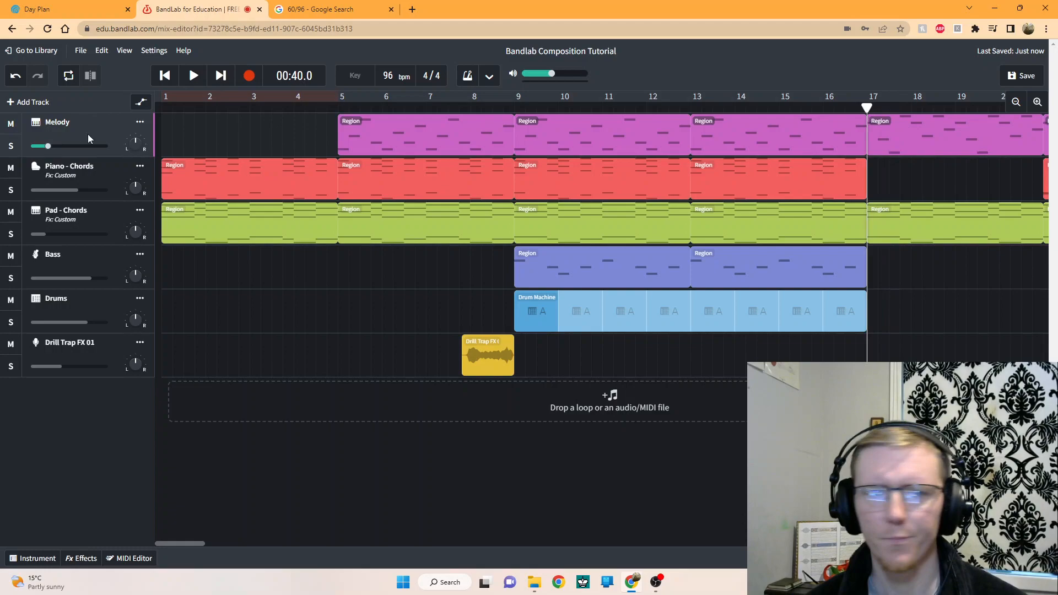
Add the Filter Echo delay effect to the Melody track
{"action": "left_click", "coordinate": [80, 561]}
{"action": "left_click", "coordinate": [237, 545]}
{"action": "mouse_move", "coordinate": [189, 521]}
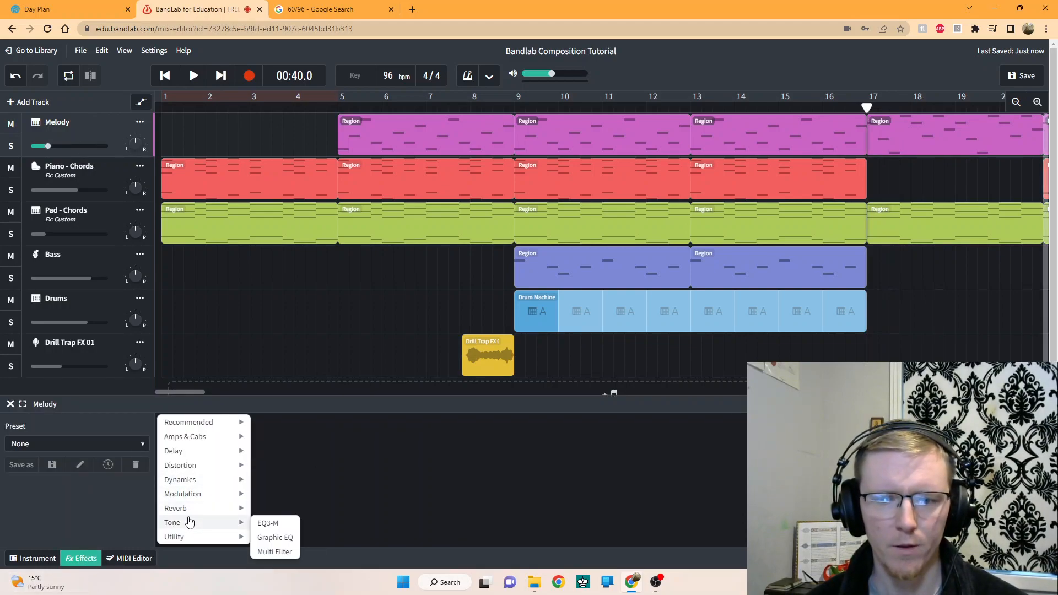
{"action": "mouse_move", "coordinate": [176, 451]}
{"action": "left_click", "coordinate": [273, 466]}
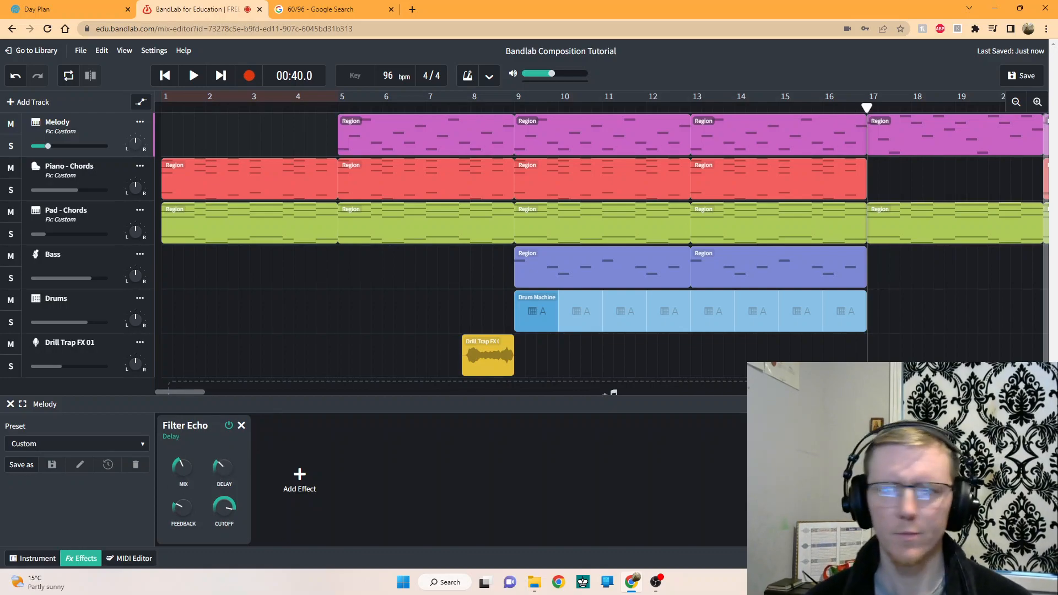
Play from bar 17 to hear the echo, and solo the Melody track
{"action": "left_click", "coordinate": [193, 76]}
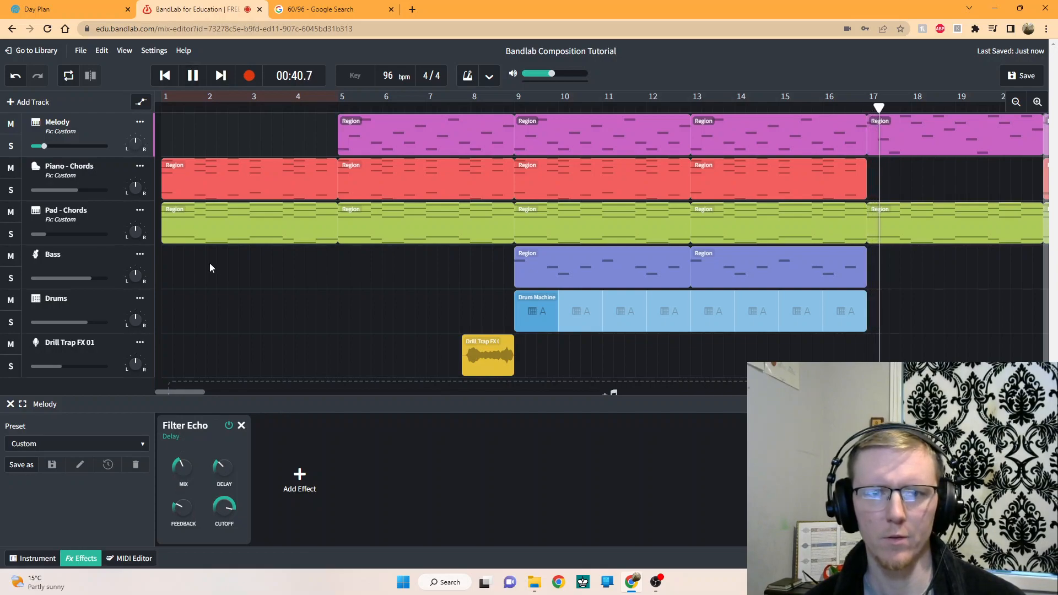
{"action": "left_click", "coordinate": [192, 80]}
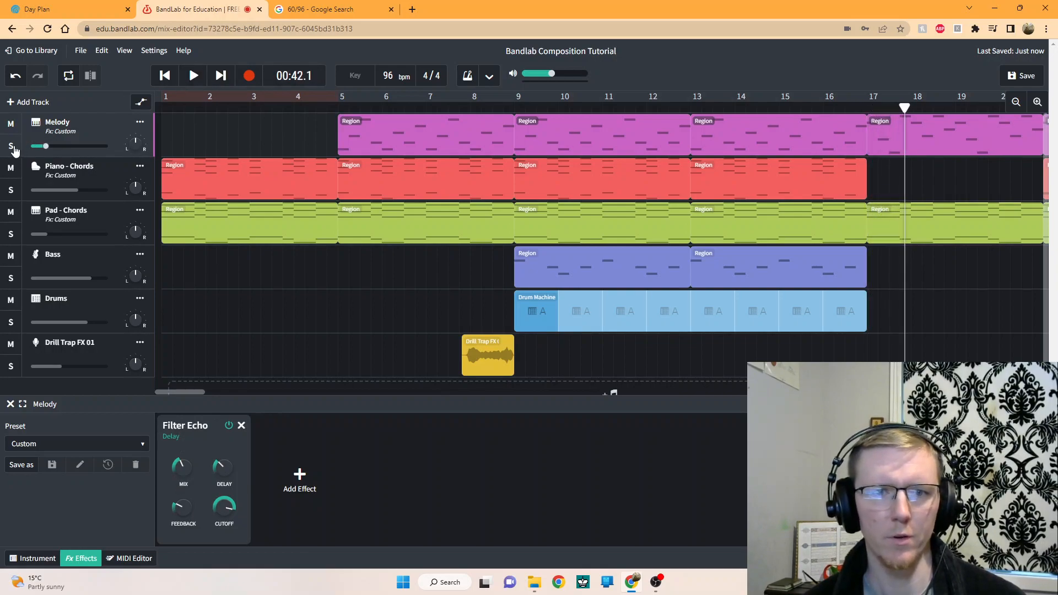
{"action": "left_click_drag", "start_coordinate": [905, 106], "coordinate": [867, 107]}
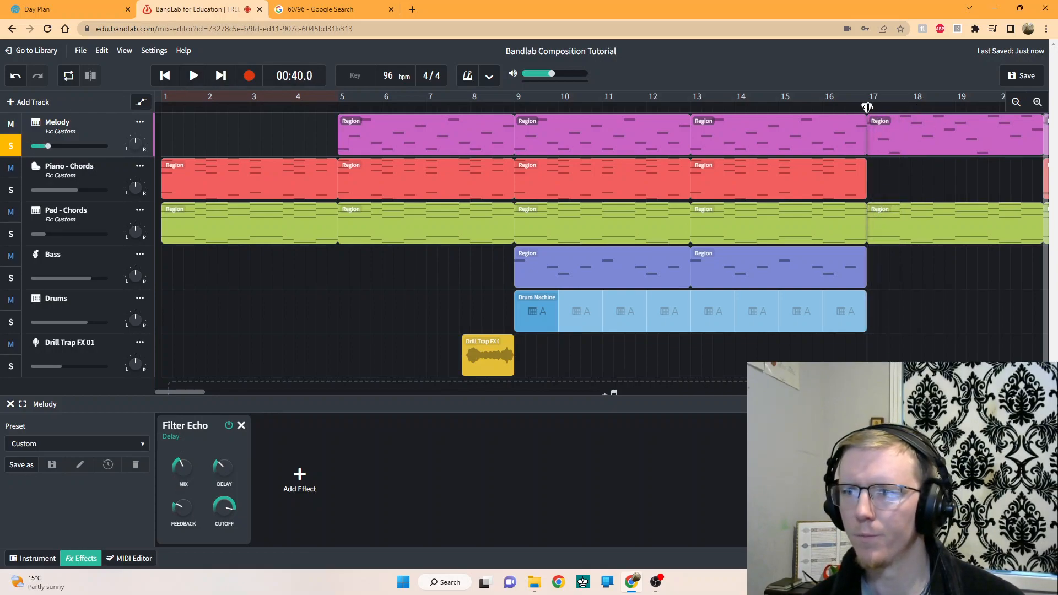
Raise the Melody Filter Echo's feedback to 53% and its mix to about half while playing from bar 17
{"action": "left_click_drag", "start_coordinate": [181, 506], "coordinate": [184, 487]}
{"action": "left_click", "coordinate": [193, 77]}
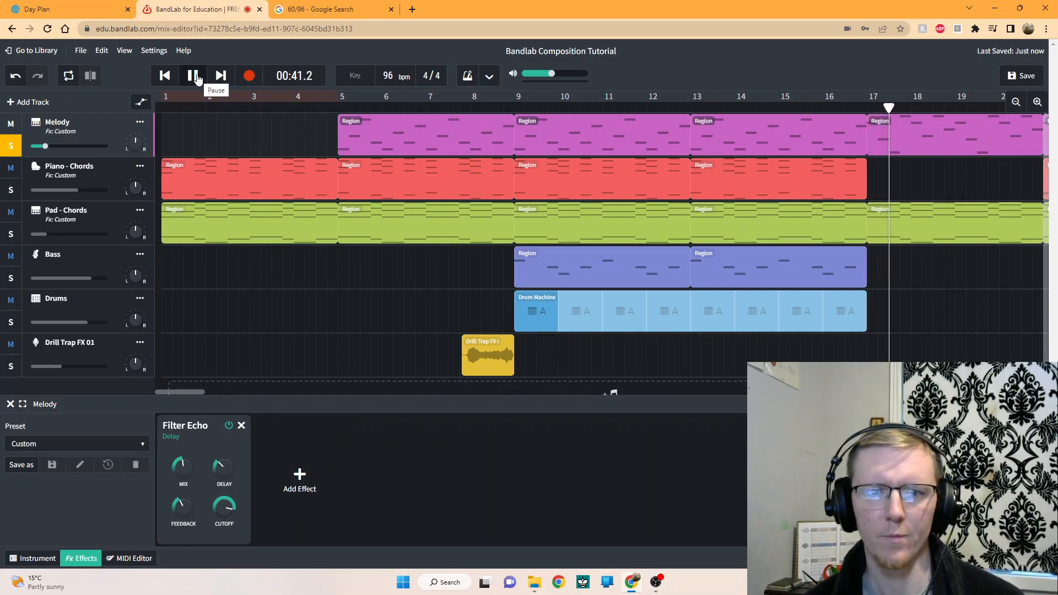
{"action": "mouse_move", "coordinate": [226, 467]}
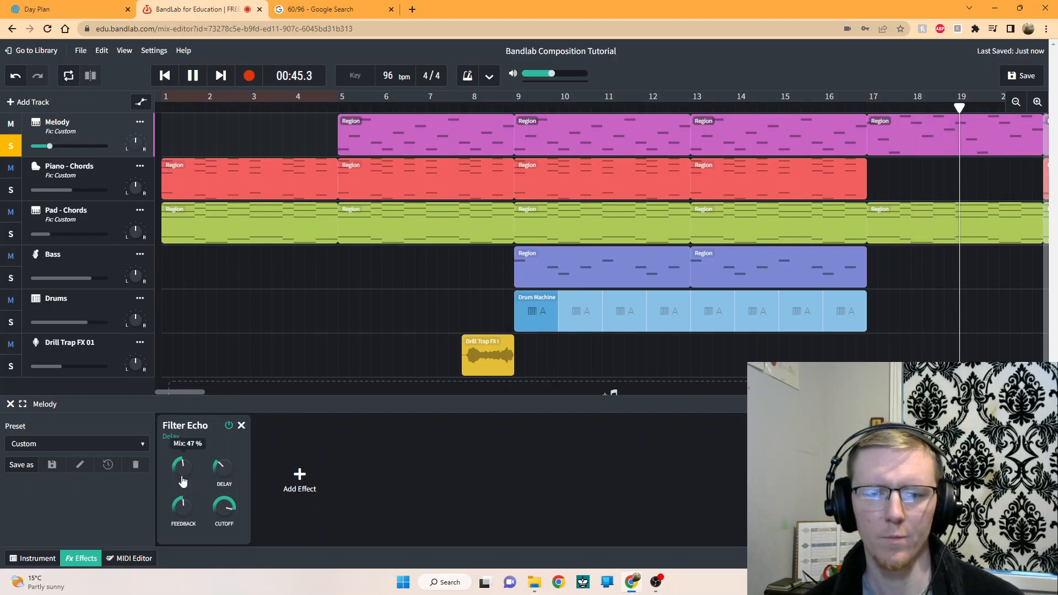
{"action": "mouse_move", "coordinate": [186, 507]}
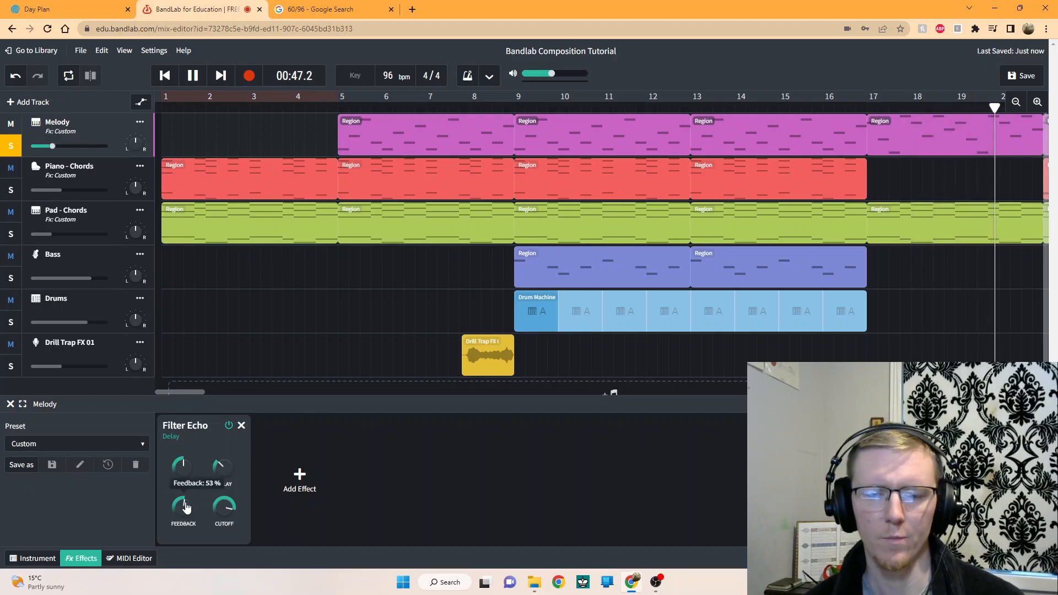
{"action": "mouse_move", "coordinate": [182, 468]}
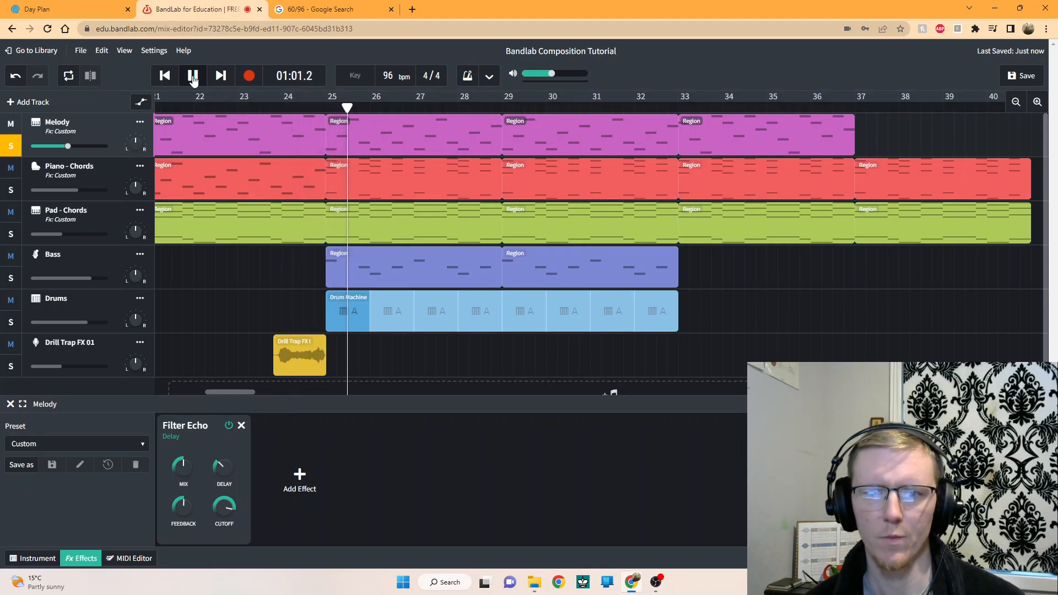
{"action": "left_click", "coordinate": [193, 77]}
Unsolo the Melody, show the automation for more of the song and switch the Melody lane to Filter Echo - Mix
{"action": "left_click_drag", "start_coordinate": [245, 393], "coordinate": [181, 397]}
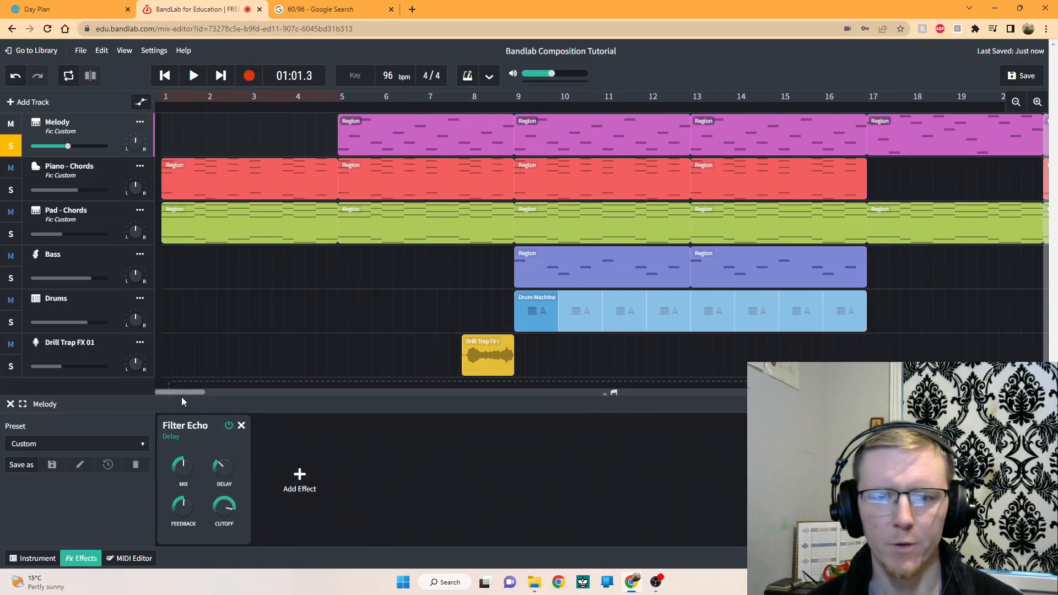
{"action": "left_click", "coordinate": [1017, 106]}
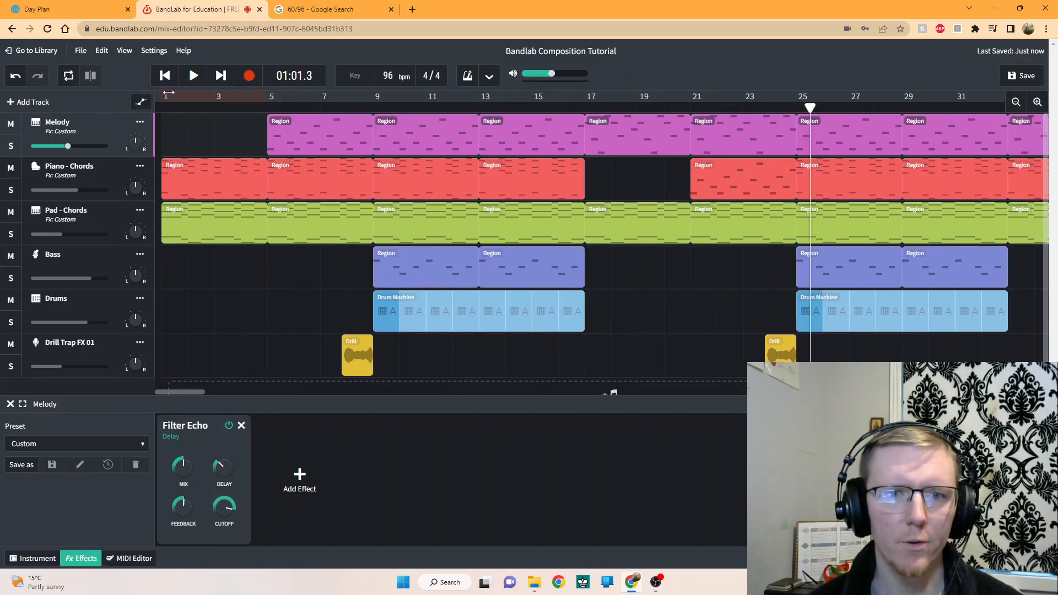
{"action": "left_click", "coordinate": [142, 103]}
{"action": "left_click", "coordinate": [139, 147]}
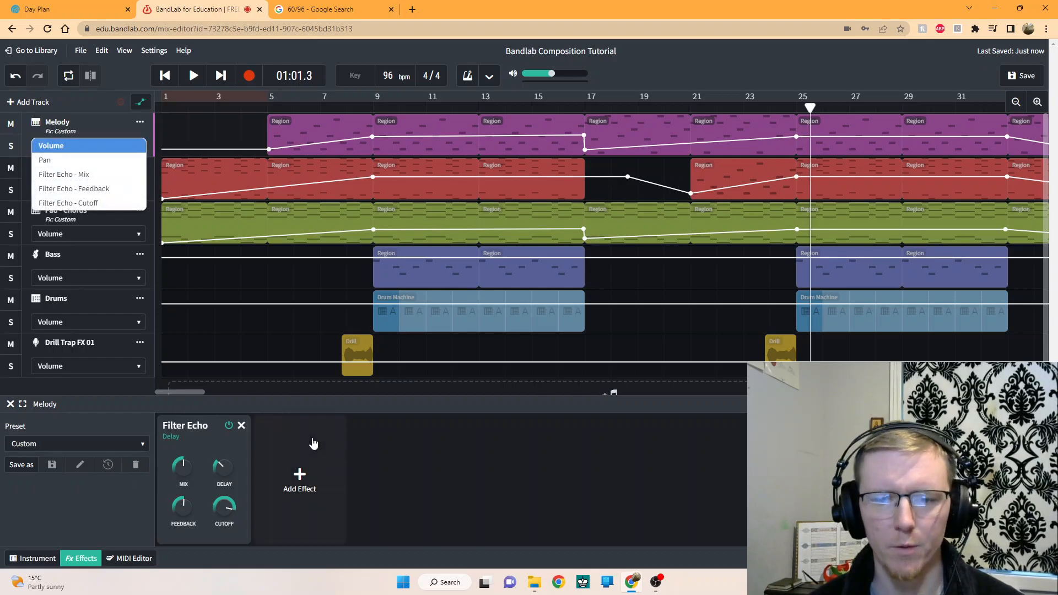
{"action": "left_click", "coordinate": [353, 406]}
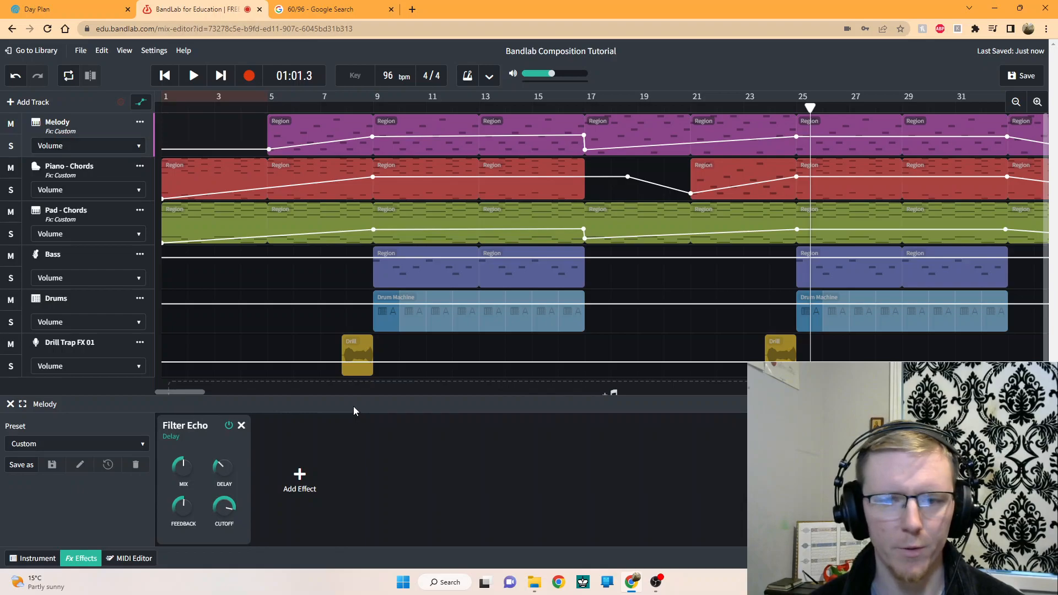
{"action": "left_click", "coordinate": [109, 148]}
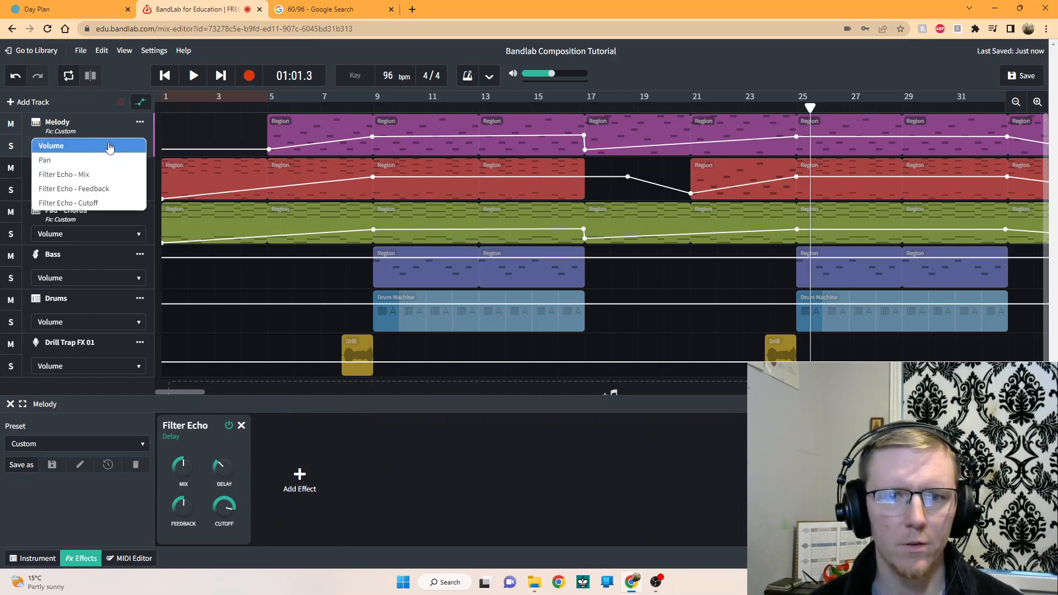
{"action": "left_click", "coordinate": [63, 175]}
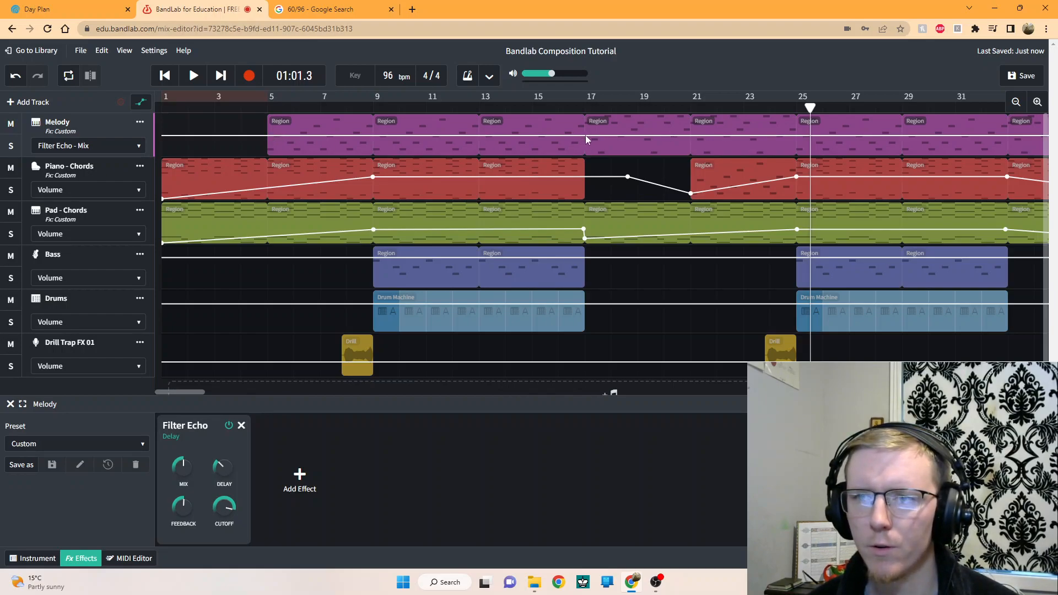
Add Filter Echo - Mix automation points to the Melody at bars 17, 25 and 33
{"action": "left_click", "coordinate": [797, 136]}
{"action": "left_click_drag", "start_coordinate": [797, 137], "coordinate": [797, 137]}
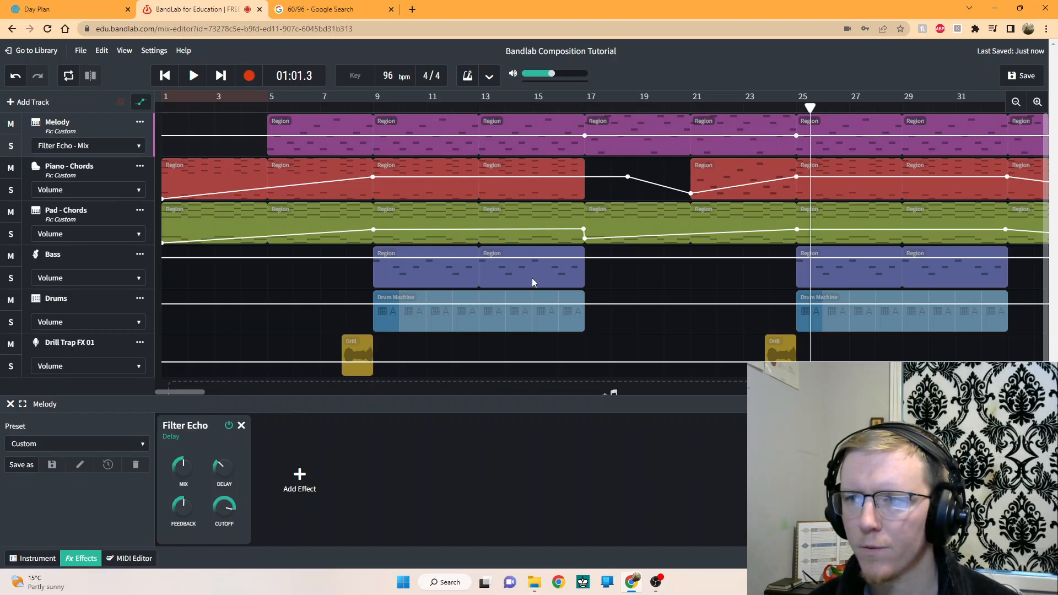
{"action": "left_click_drag", "start_coordinate": [203, 393], "coordinate": [264, 389]}
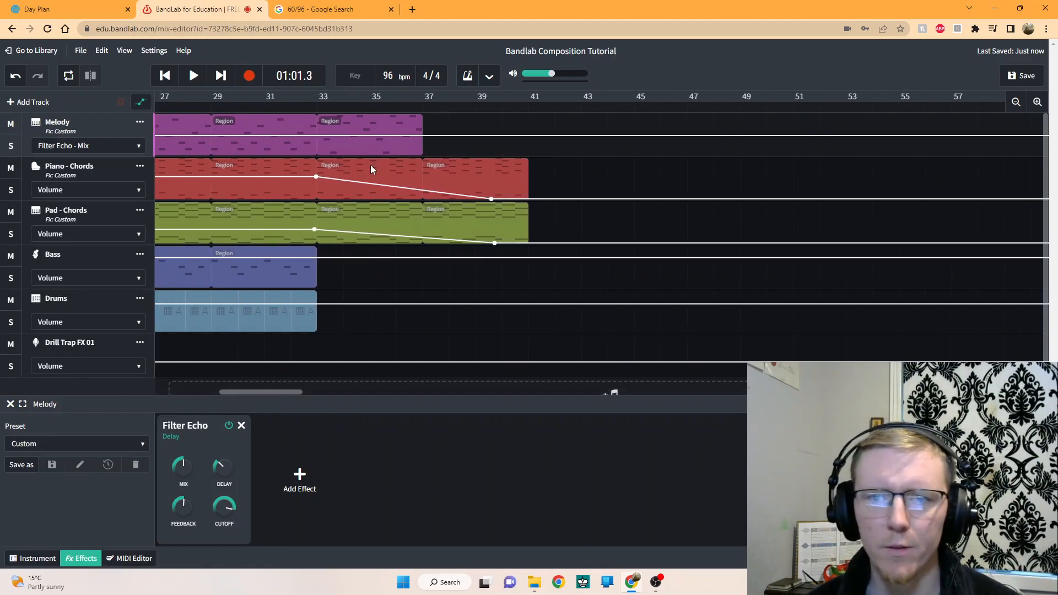
{"action": "left_click", "coordinate": [317, 137]}
{"action": "left_click_drag", "start_coordinate": [317, 136], "coordinate": [317, 135]}
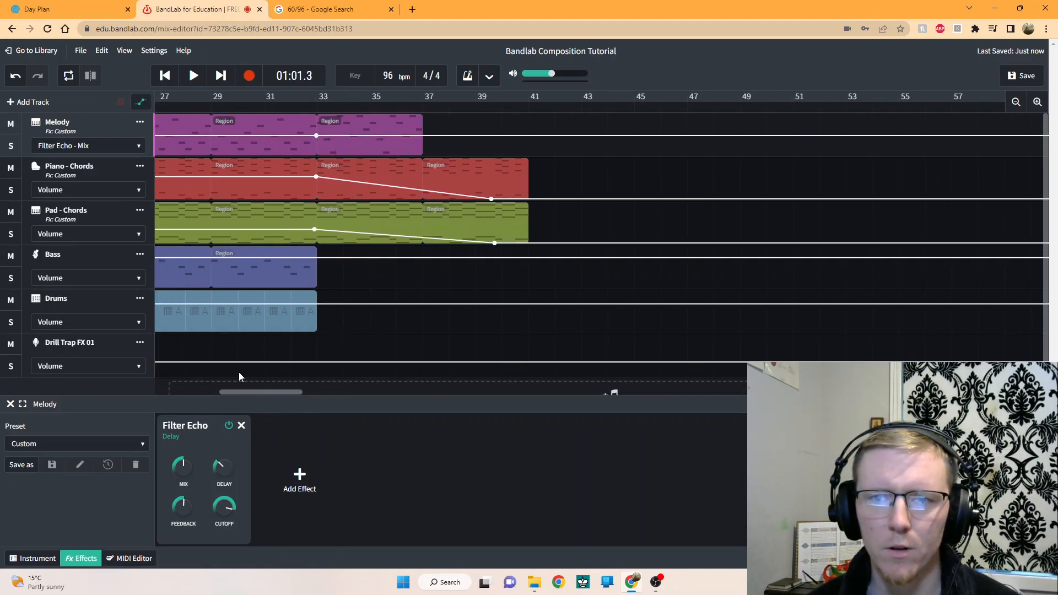
Drop the Melody's Filter Echo mix to 0% from the start to bar 17 and from bar 25 to bar 33
{"action": "left_click_drag", "start_coordinate": [253, 390], "coordinate": [189, 390]}
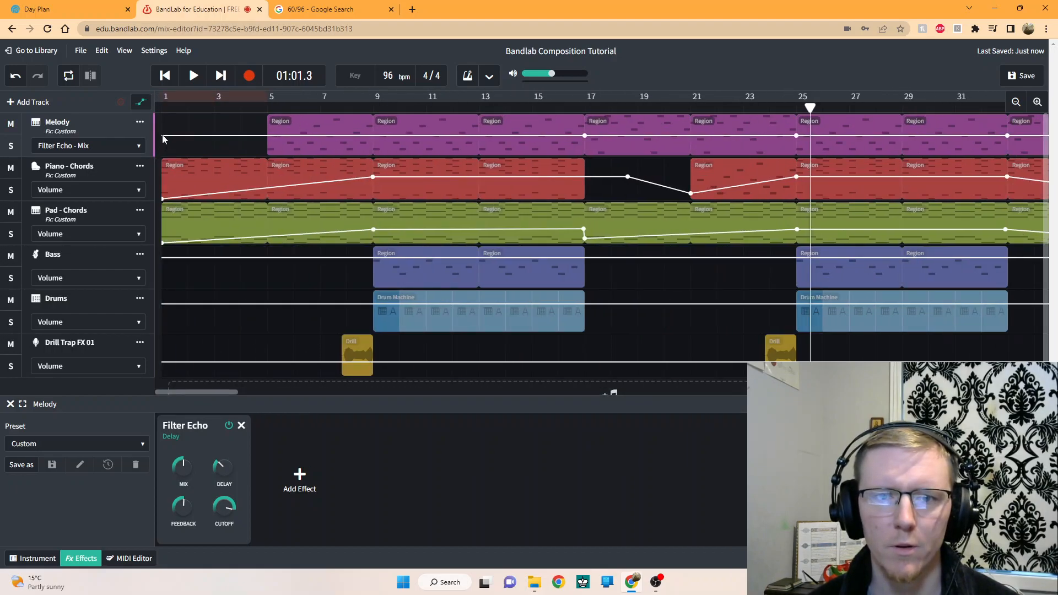
{"action": "left_click_drag", "start_coordinate": [161, 136], "coordinate": [156, 170]}
{"action": "left_click_drag", "start_coordinate": [576, 141], "coordinate": [583, 160]}
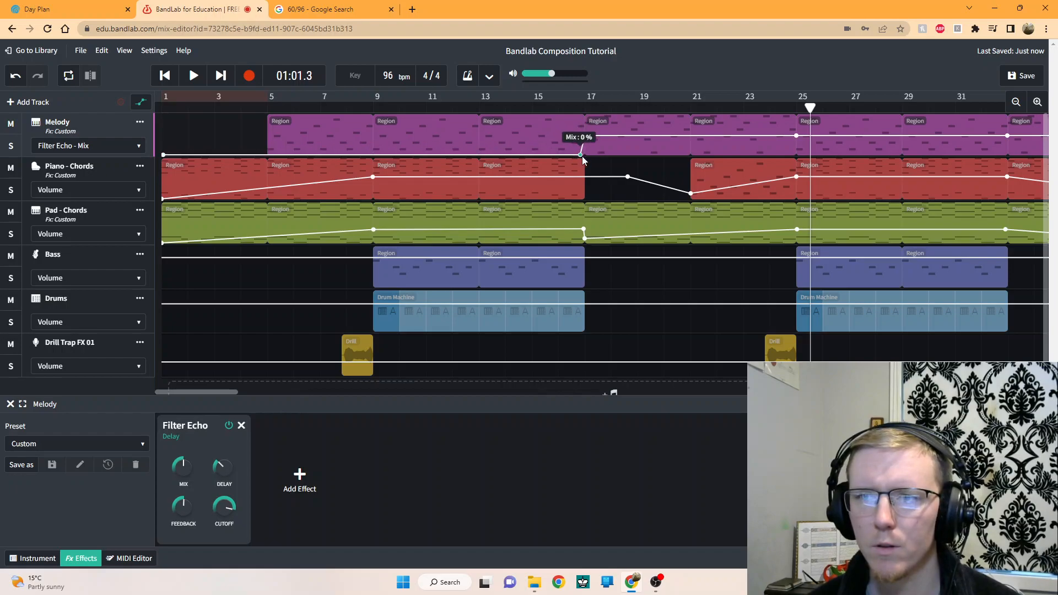
{"action": "left_click_drag", "start_coordinate": [212, 392], "coordinate": [239, 392]}
{"action": "left_click_drag", "start_coordinate": [507, 135], "coordinate": [509, 158]}
{"action": "left_click_drag", "start_coordinate": [716, 137], "coordinate": [716, 158]}
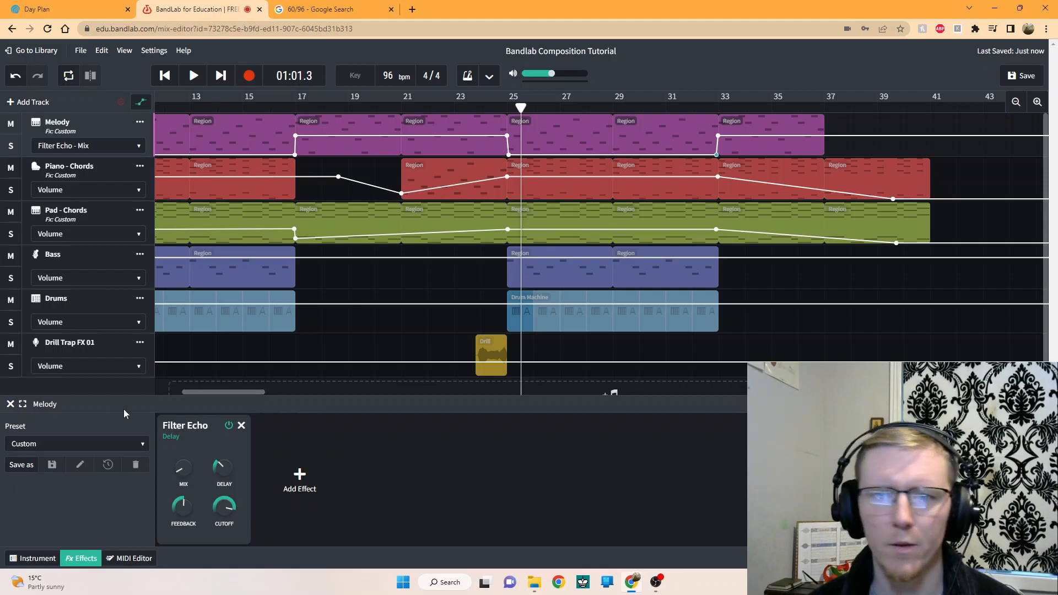
Play the soloed Melody from bar 15, skipping ahead to bar 24, to hear the echo switch on and off
{"action": "scroll", "coordinate": [216, 396], "scroll_direction": "left", "scroll_amount": 3}
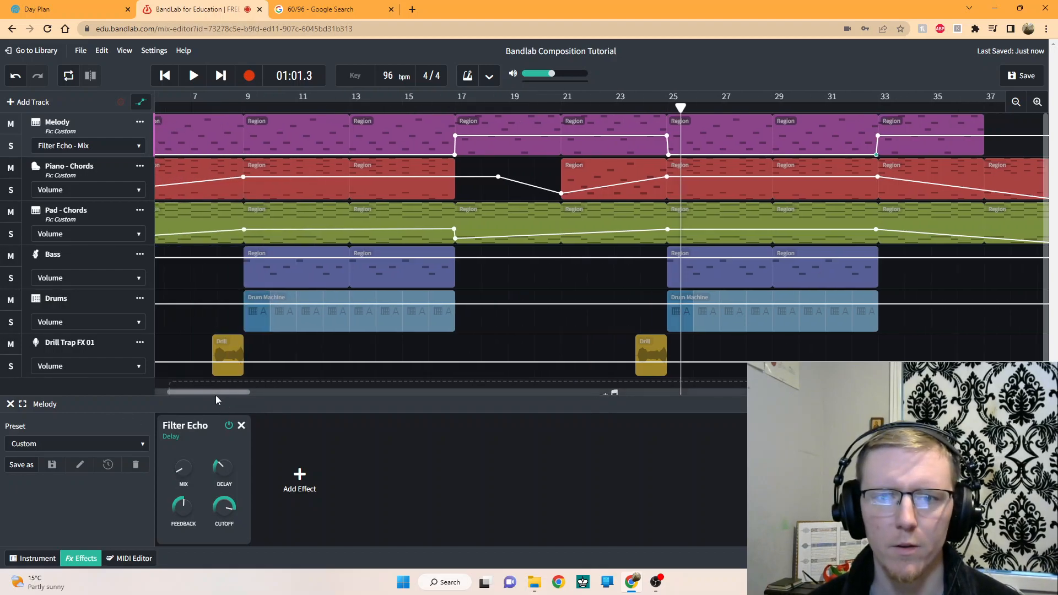
{"action": "left_click", "coordinate": [412, 107]}
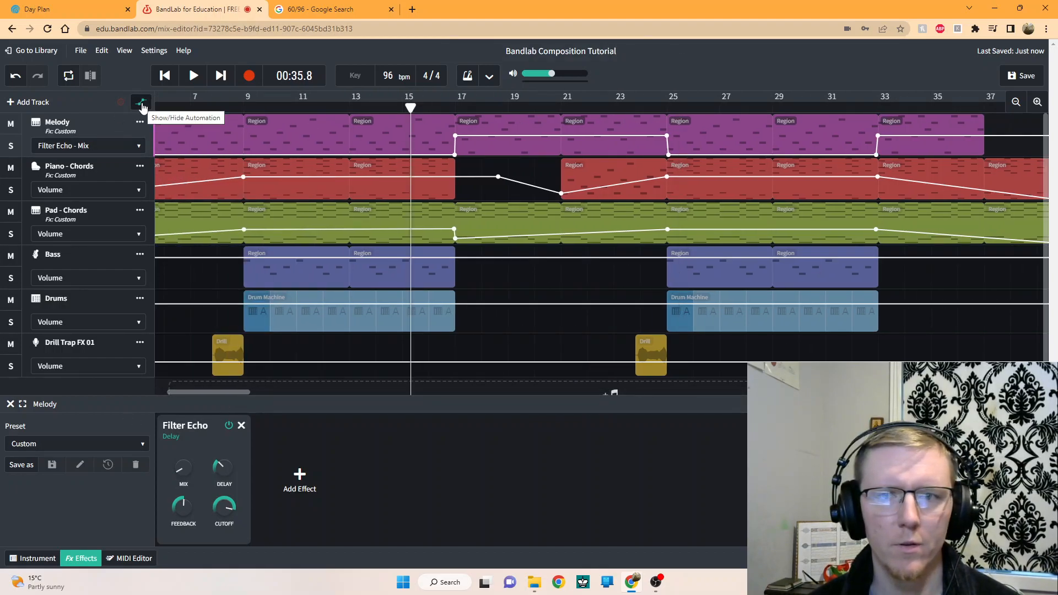
{"action": "left_click", "coordinate": [194, 77]}
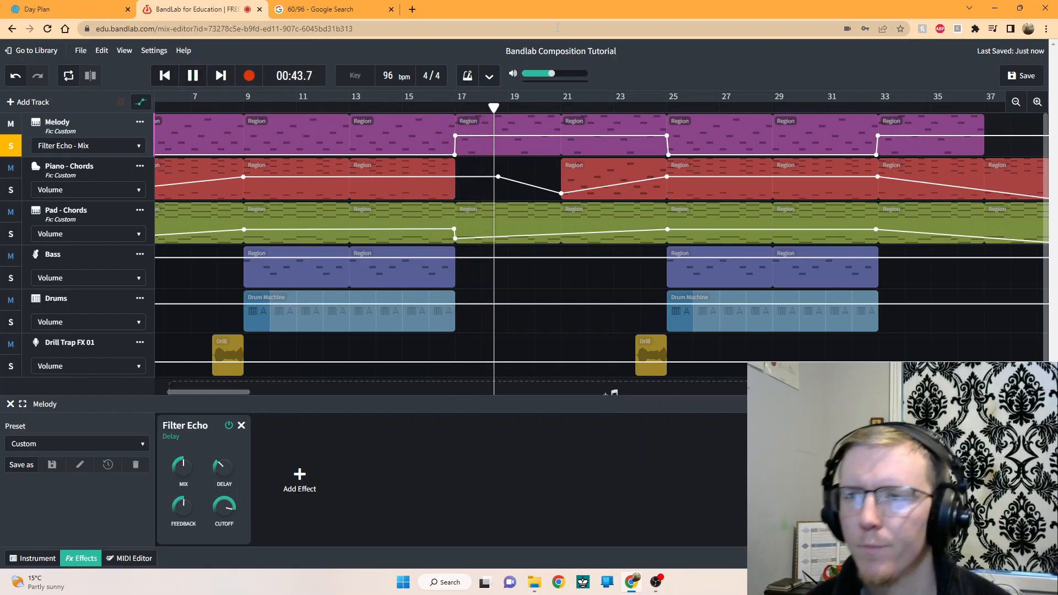
{"action": "left_click", "coordinate": [641, 110]}
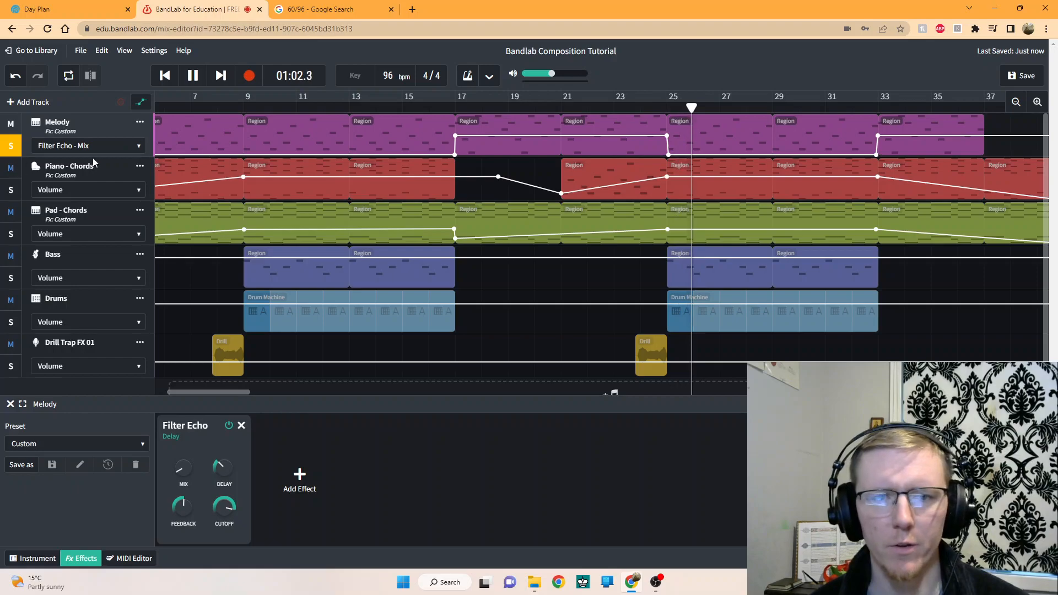
Check the Melody's Volume automation during playback, and return its lane to Filter Echo - Mix
{"action": "left_click", "coordinate": [139, 148]}
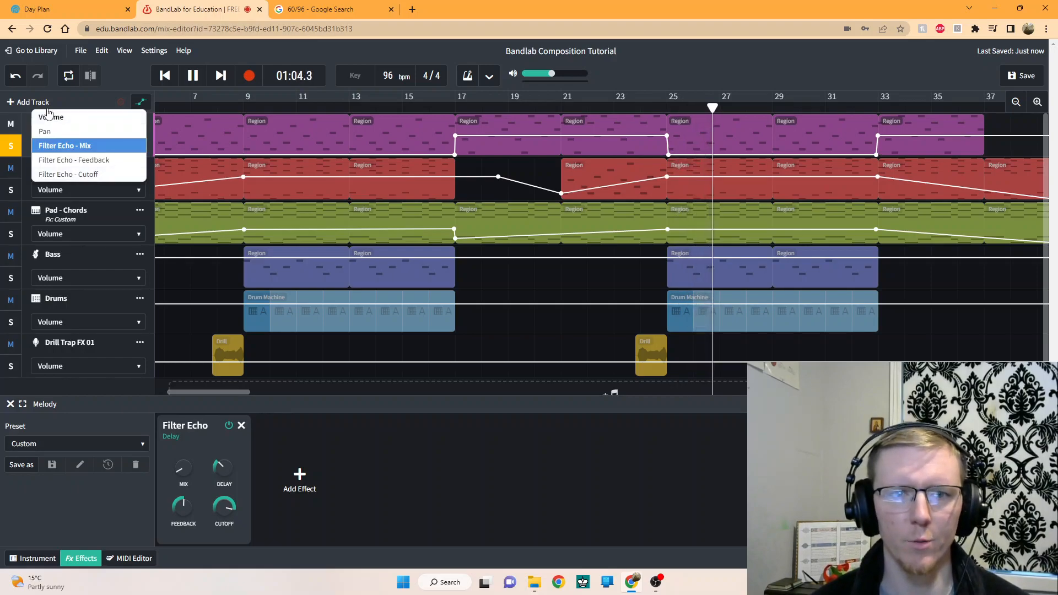
{"action": "left_click", "coordinate": [49, 116]}
{"action": "left_click", "coordinate": [117, 147]}
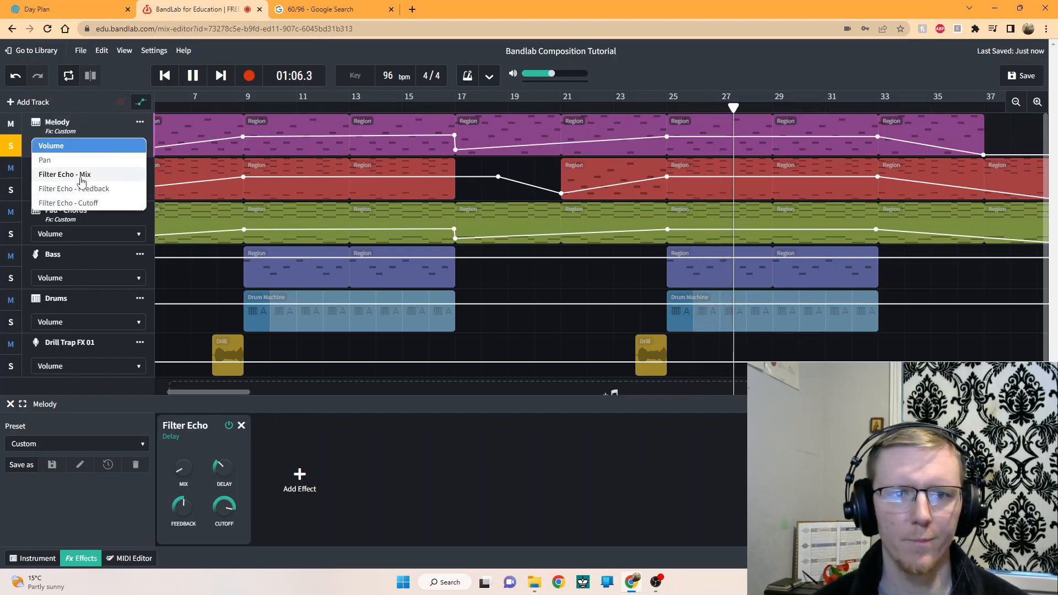
{"action": "left_click", "coordinate": [80, 175]}
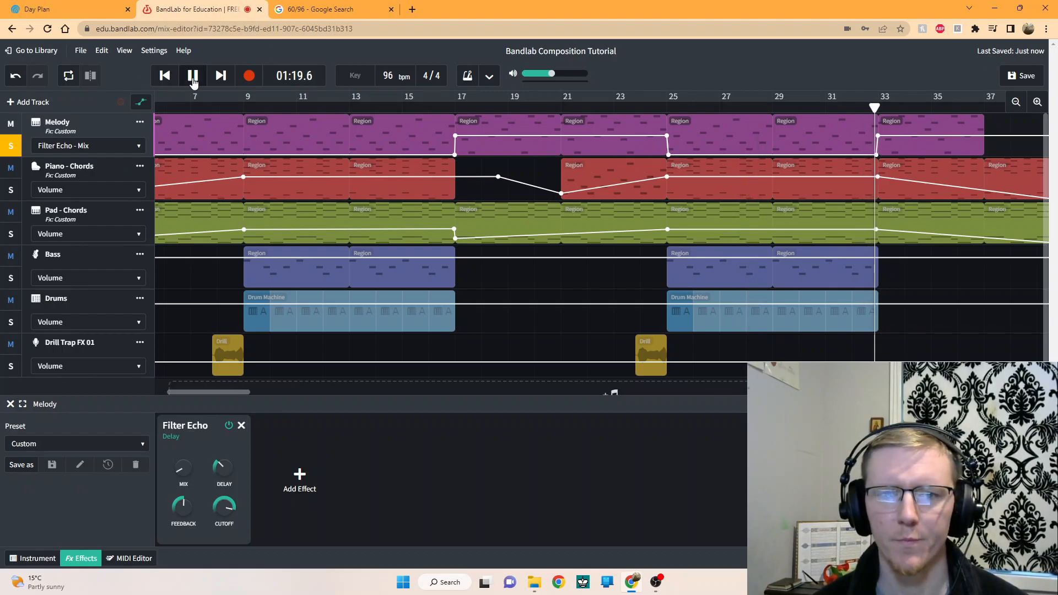
Stop playback, unsolo the Melody, return to the start of the song and hide the automation
{"action": "left_click", "coordinate": [193, 77]}
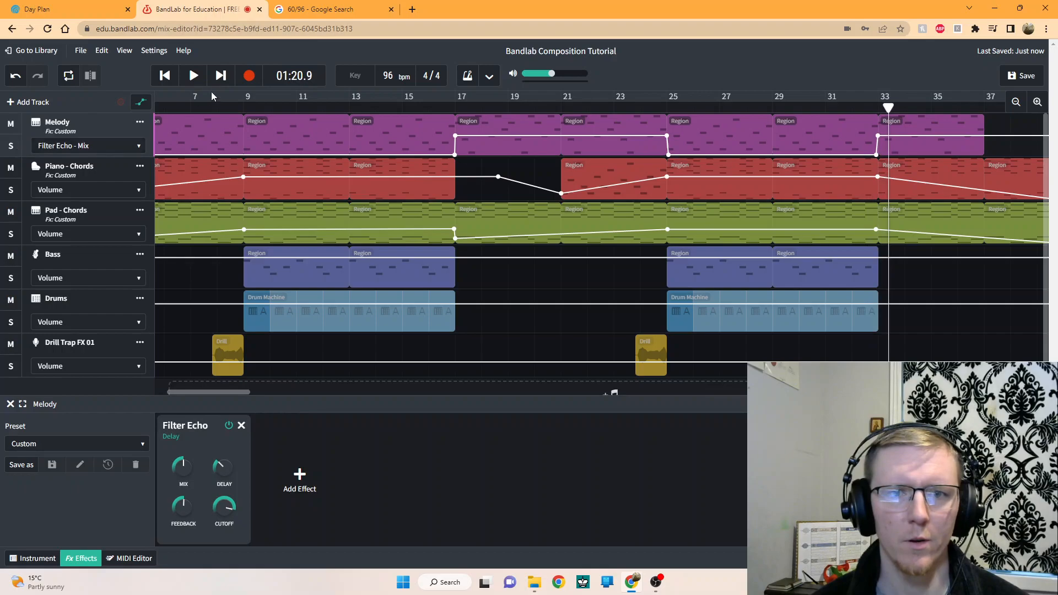
{"action": "left_click", "coordinate": [163, 77]}
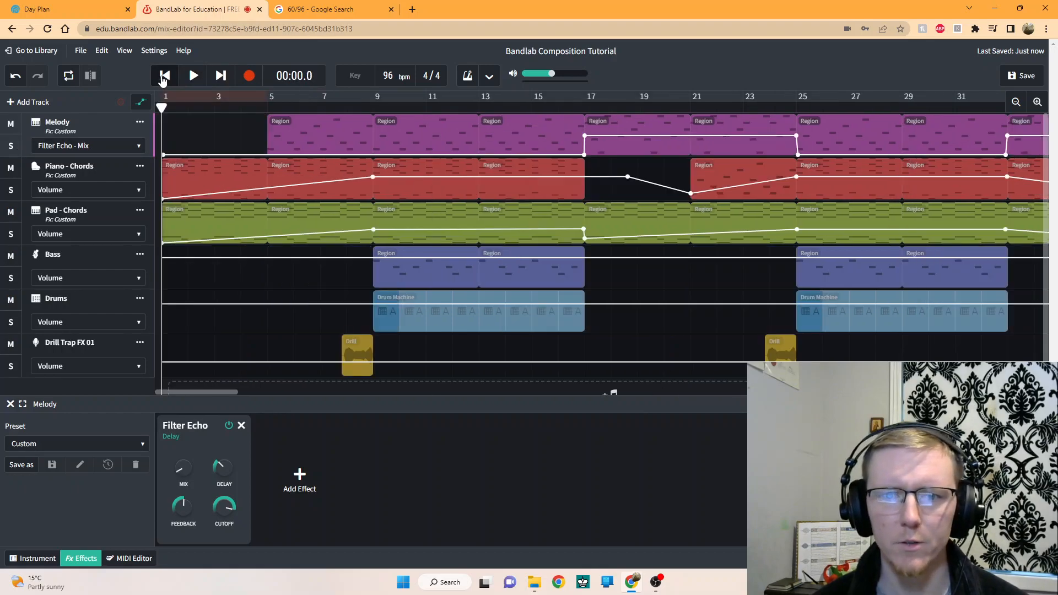
{"action": "left_click", "coordinate": [139, 103]}
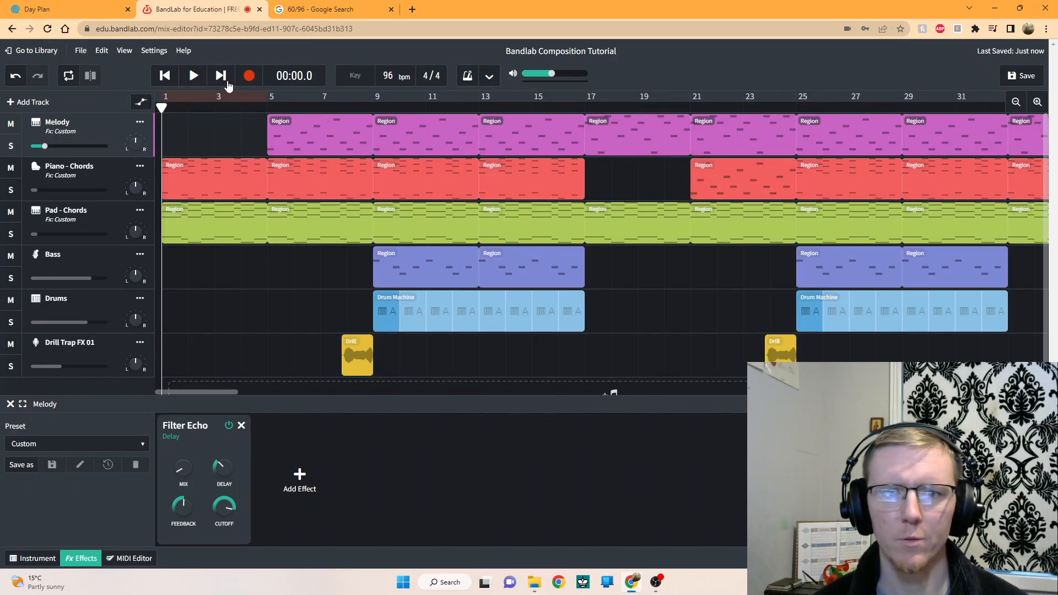
Play the full mix from the start to about bar 39.5, with the effects panel closed, and stop there
{"action": "left_click", "coordinate": [194, 77]}
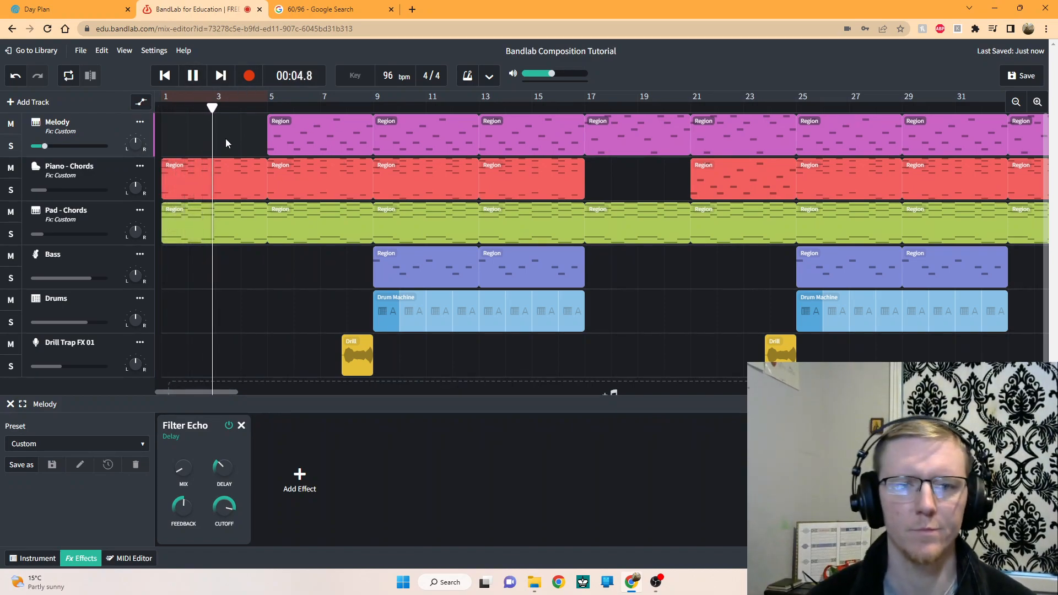
{"action": "left_click", "coordinate": [10, 404]}
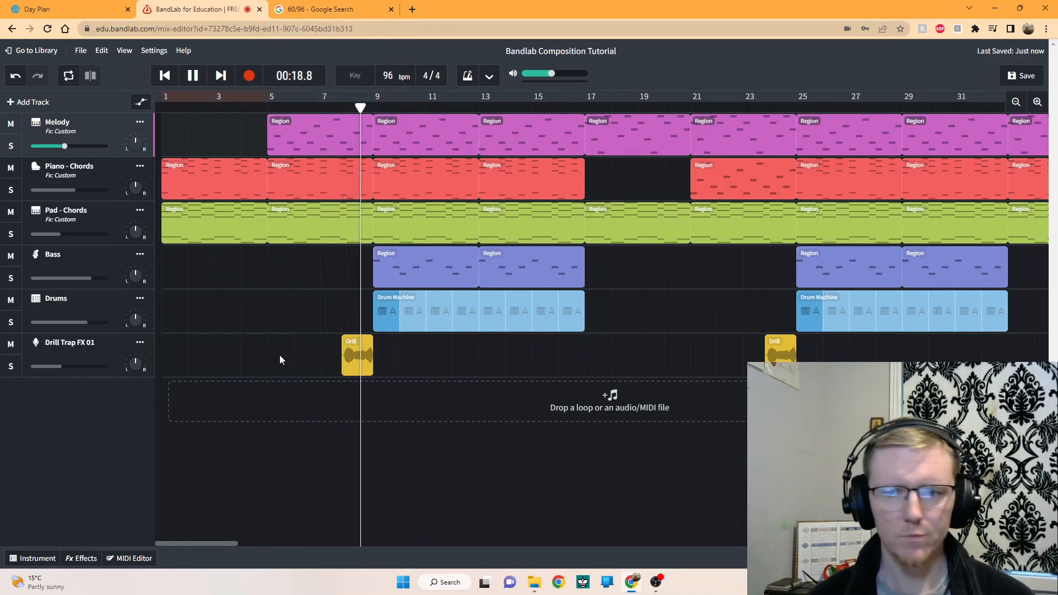
{"action": "left_click_drag", "start_coordinate": [182, 542], "coordinate": [203, 548]}
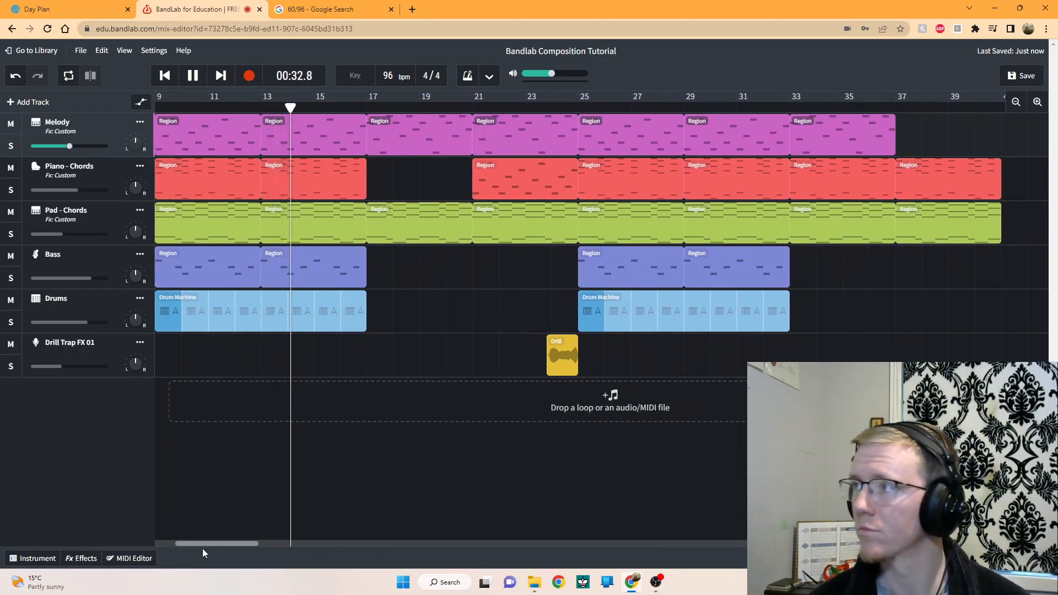
{"action": "left_click_drag", "start_coordinate": [203, 548], "coordinate": [234, 543]}
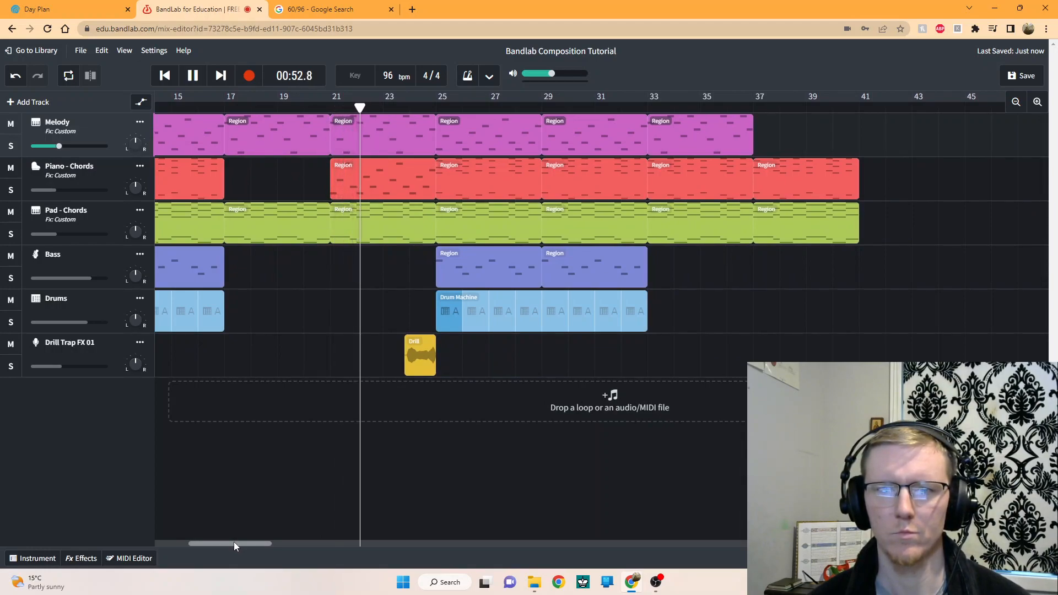
{"action": "left_click_drag", "start_coordinate": [233, 541], "coordinate": [257, 544]}
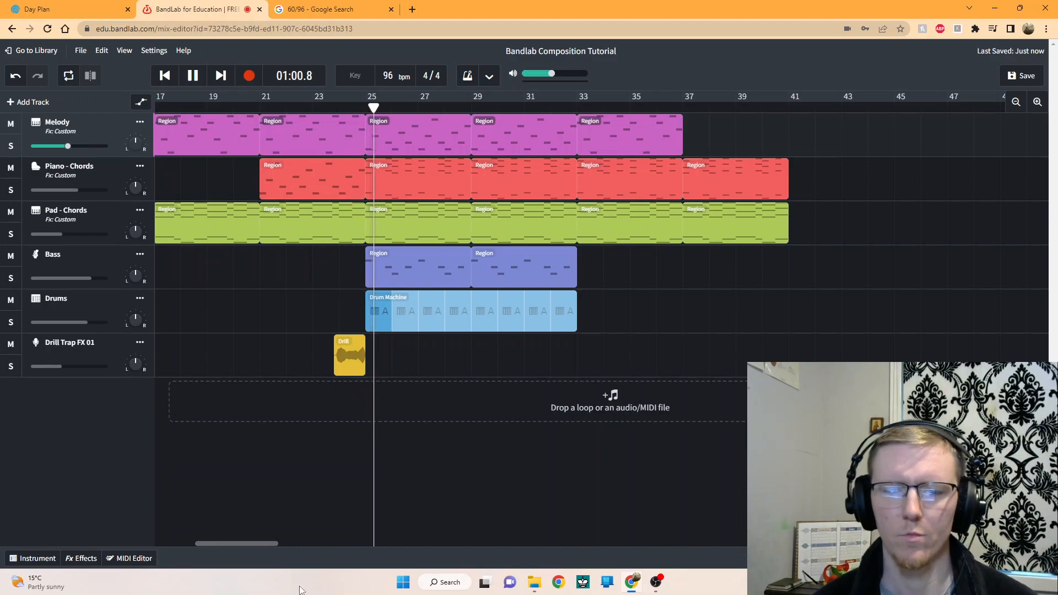
{"action": "mouse_move", "coordinate": [256, 545]}
{"action": "left_mouse_down"}
{"action": "mouse_move", "coordinate": [197, 546]}
{"action": "mouse_move", "coordinate": [257, 541]}
{"action": "left_mouse_up"}
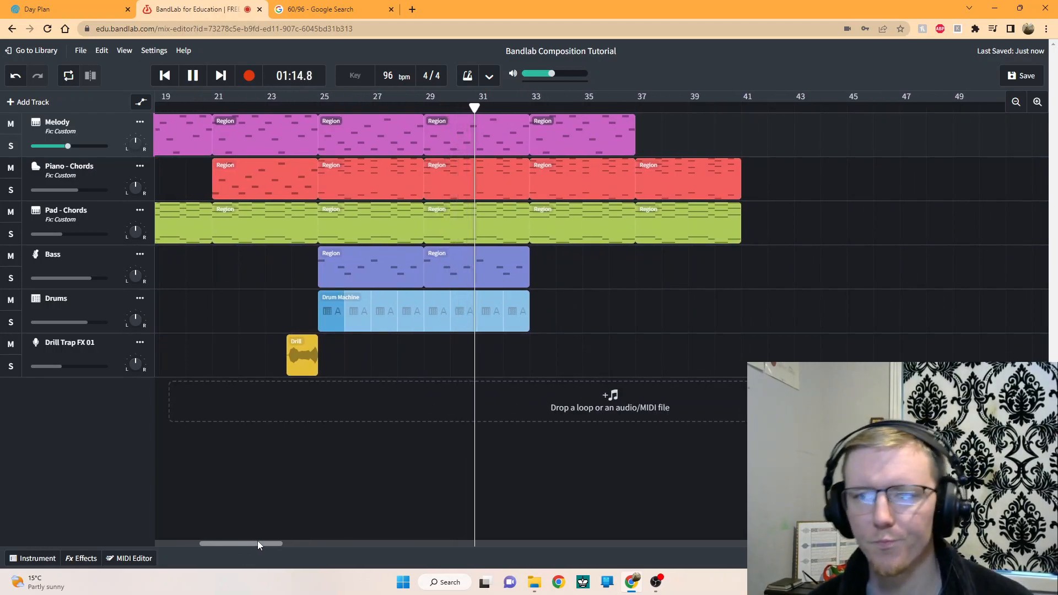
{"action": "mouse_move", "coordinate": [258, 540]}
{"action": "left_mouse_down"}
{"action": "mouse_move", "coordinate": [243, 539]}
{"action": "mouse_move", "coordinate": [257, 540]}
{"action": "left_mouse_up"}
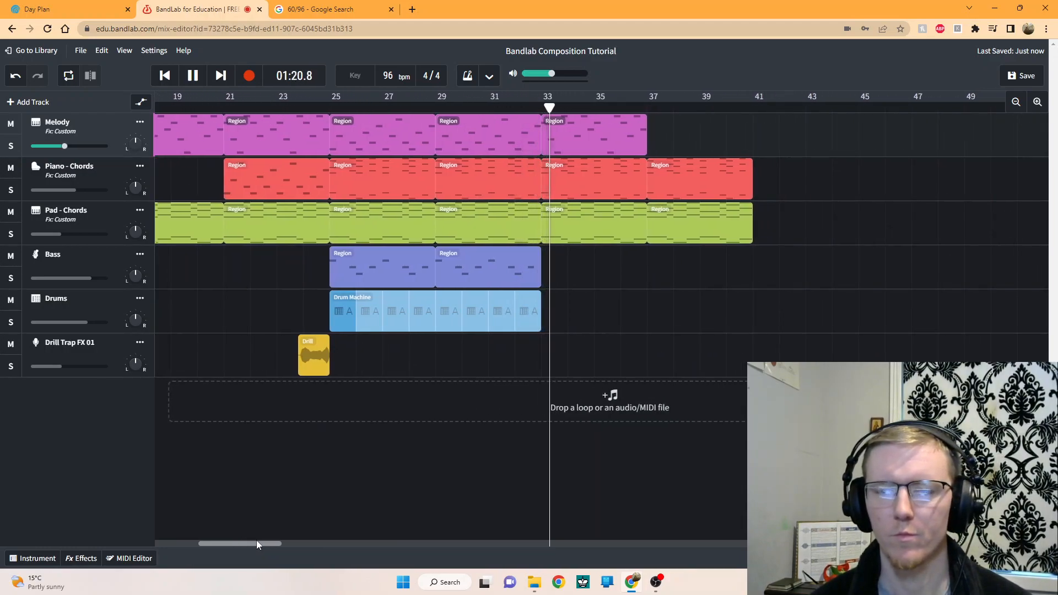
{"action": "mouse_move", "coordinate": [256, 540]}
{"action": "left_mouse_down"}
{"action": "mouse_move", "coordinate": [227, 541]}
{"action": "mouse_move", "coordinate": [270, 543]}
{"action": "left_mouse_up"}
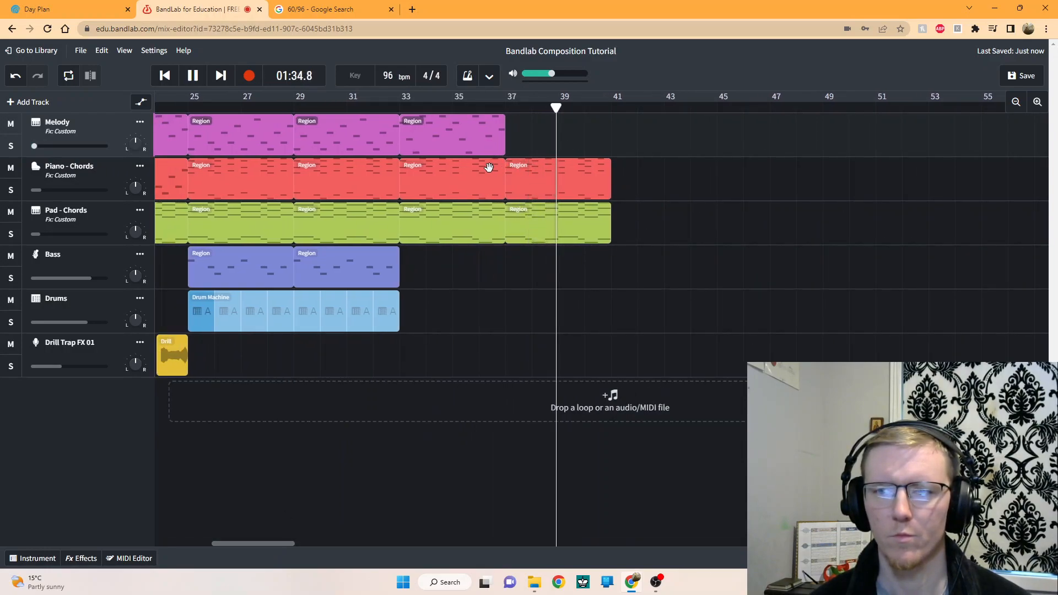
{"action": "left_click", "coordinate": [193, 77]}
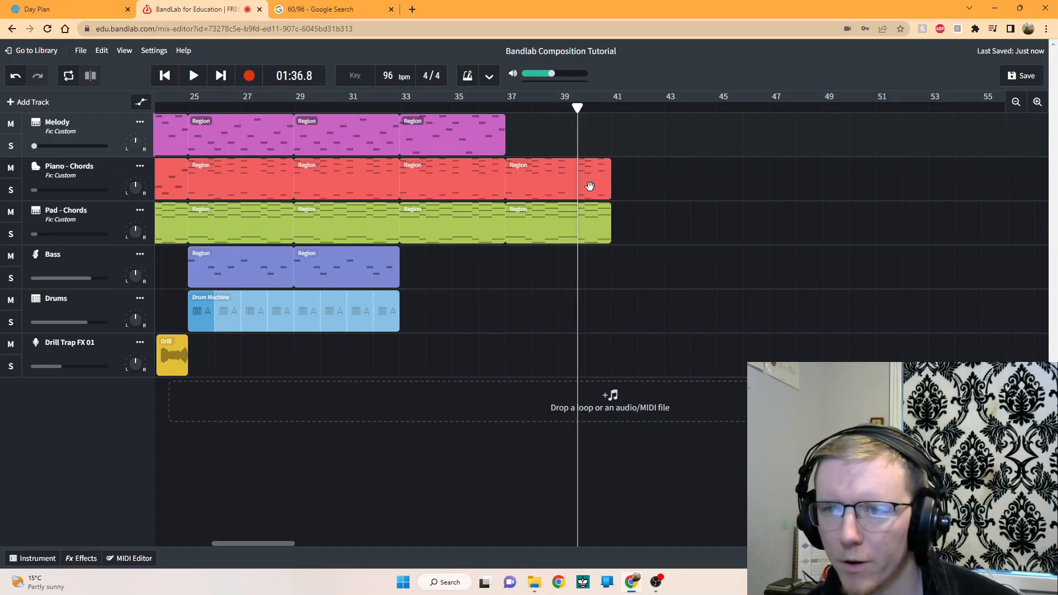
Shorten the final Piano - Chords and Pad - Chords regions so both end at the playhead, about halfway through bar 39
{"action": "left_click", "coordinate": [590, 186]}
{"action": "left_click_drag", "start_coordinate": [610, 196], "coordinate": [570, 197]}
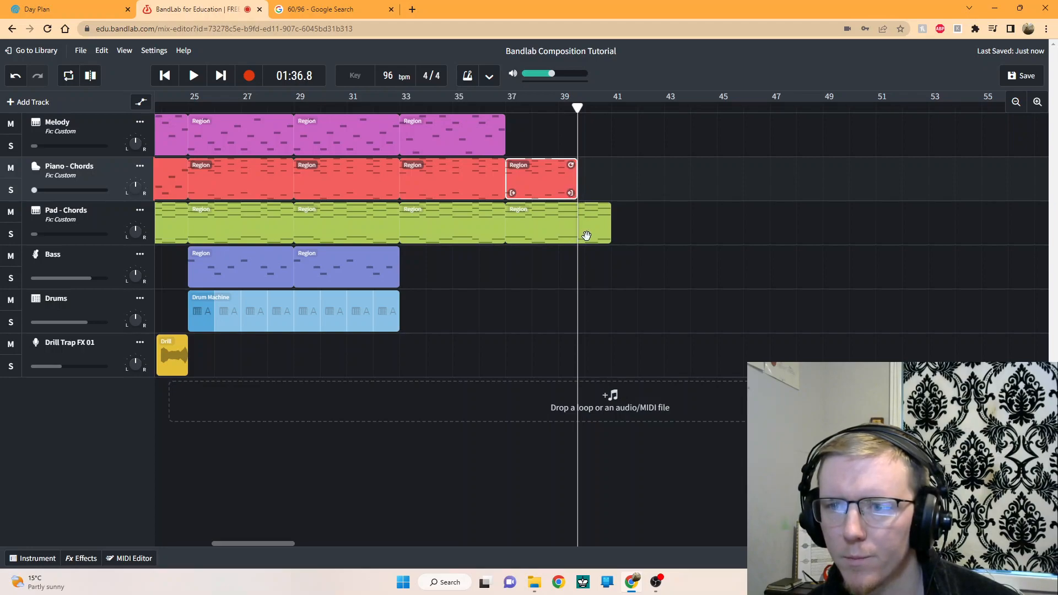
{"action": "left_click", "coordinate": [587, 236]}
{"action": "left_click_drag", "start_coordinate": [606, 238], "coordinate": [583, 241]}
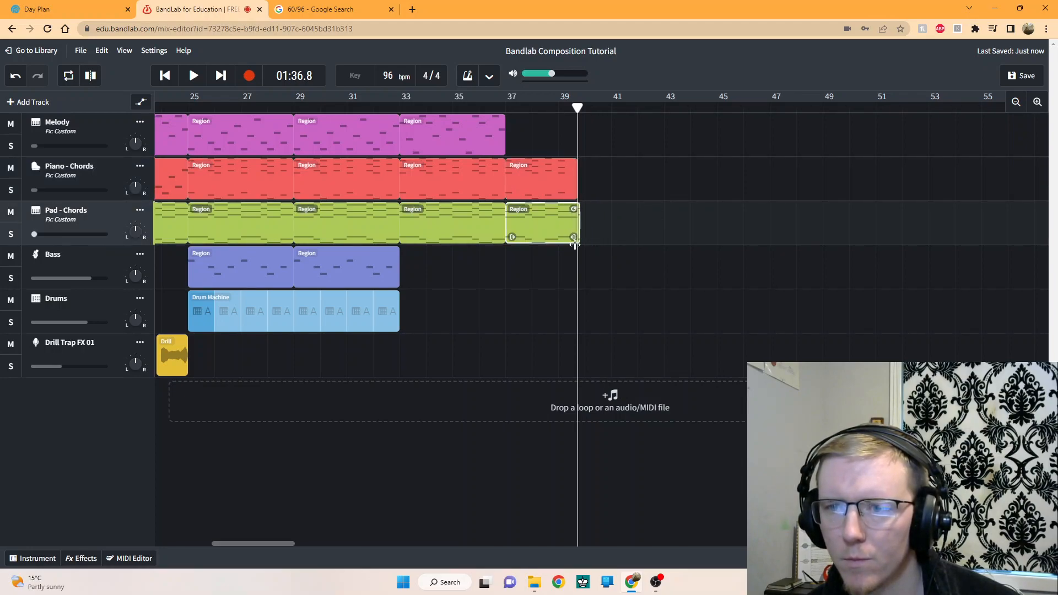
{"action": "left_click", "coordinate": [517, 331]}
Play the transition out of the first drum section, and set the playhead at 00:40.0, where that section ends
{"action": "left_click_drag", "start_coordinate": [273, 546], "coordinate": [247, 538]}
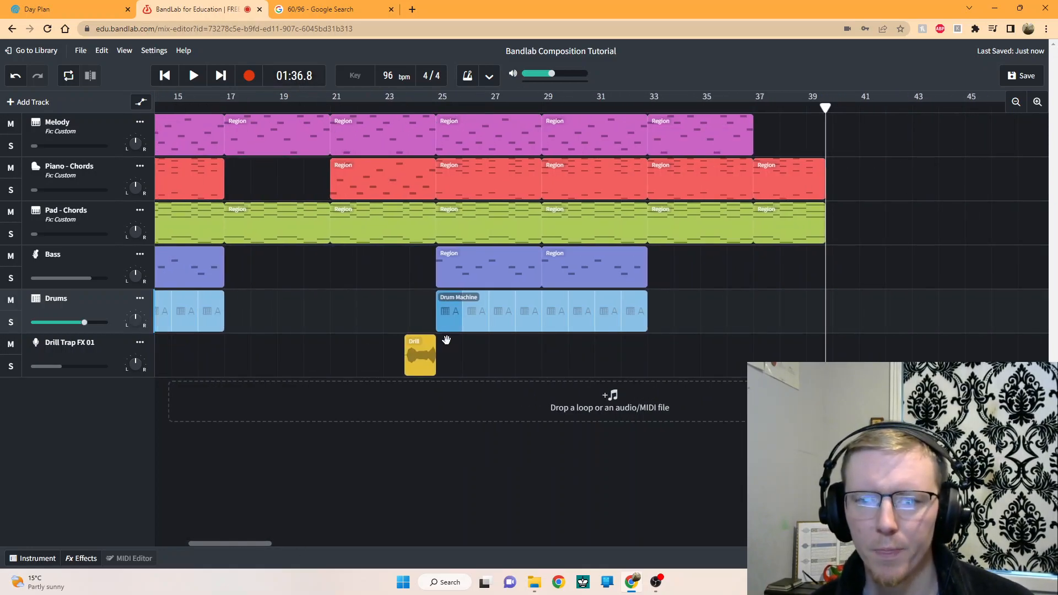
{"action": "left_click_drag", "start_coordinate": [246, 544], "coordinate": [218, 544]}
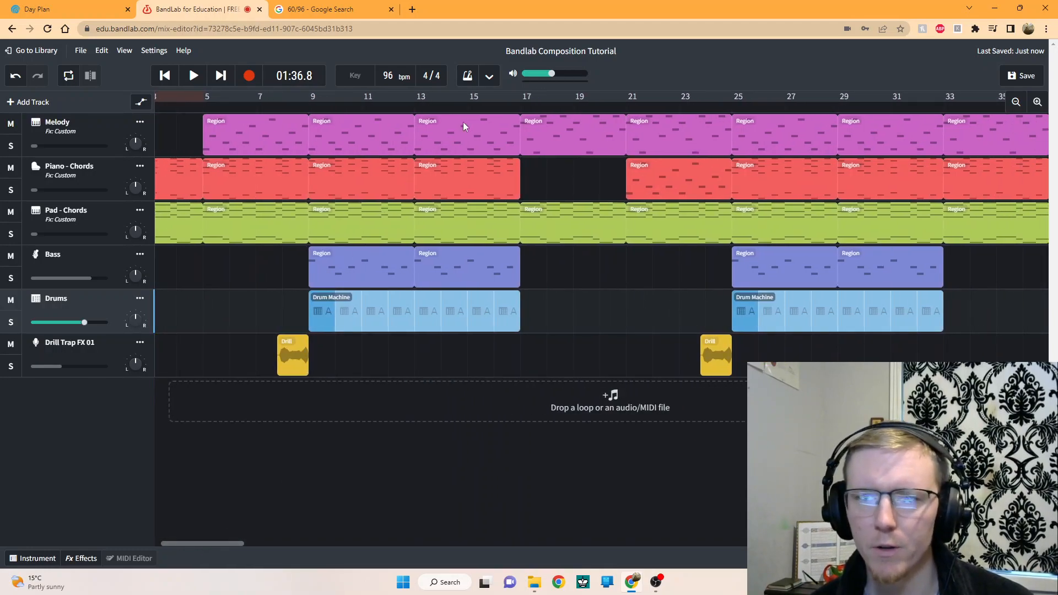
{"action": "left_click", "coordinate": [508, 108]}
{"action": "left_click", "coordinate": [193, 76]}
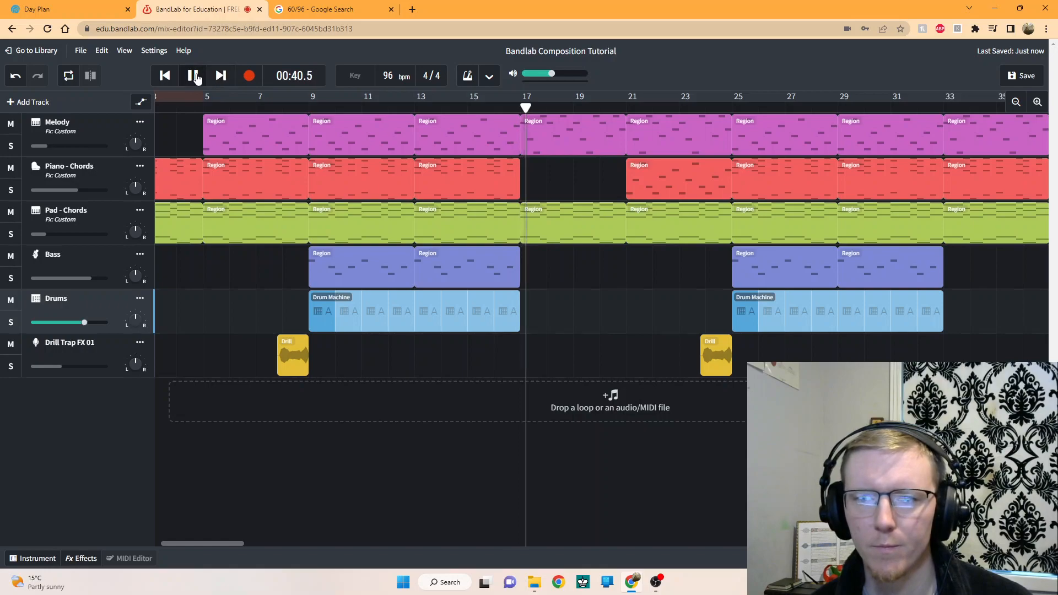
{"action": "left_click", "coordinate": [193, 76]}
{"action": "left_click_drag", "start_coordinate": [533, 108], "coordinate": [521, 107]}
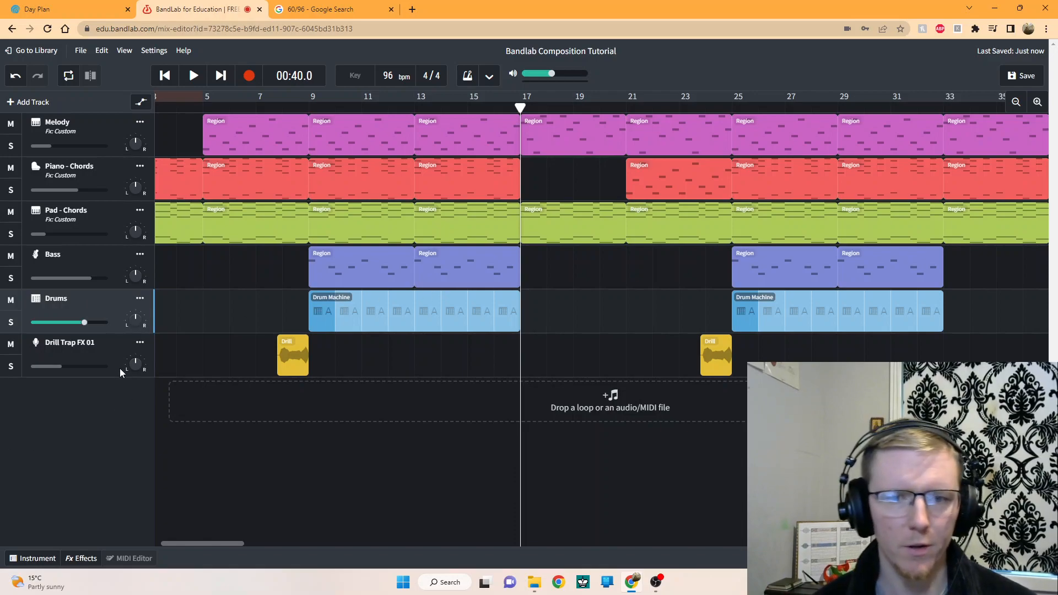
Open pattern B in the Drums track's drum machine and clear all of its hits
{"action": "left_click", "coordinate": [36, 303]}
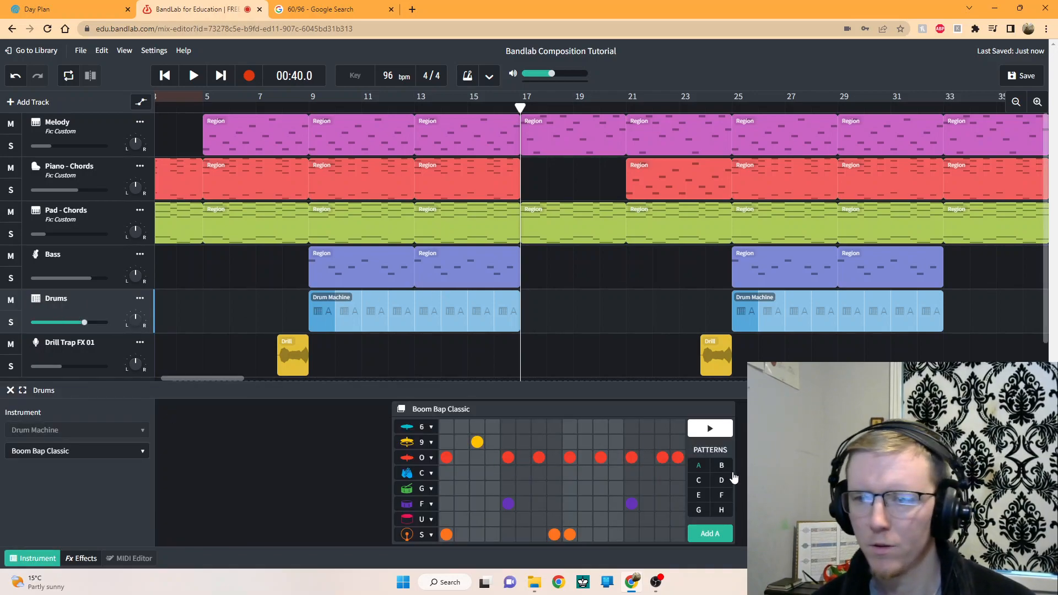
{"action": "left_click", "coordinate": [721, 466]}
{"action": "left_click", "coordinate": [446, 458]}
{"action": "left_click", "coordinate": [477, 457]}
{"action": "left_click", "coordinate": [539, 457]}
{"action": "left_click", "coordinate": [509, 457]}
{"action": "left_click", "coordinate": [478, 519]}
{"action": "left_click", "coordinate": [447, 534]}
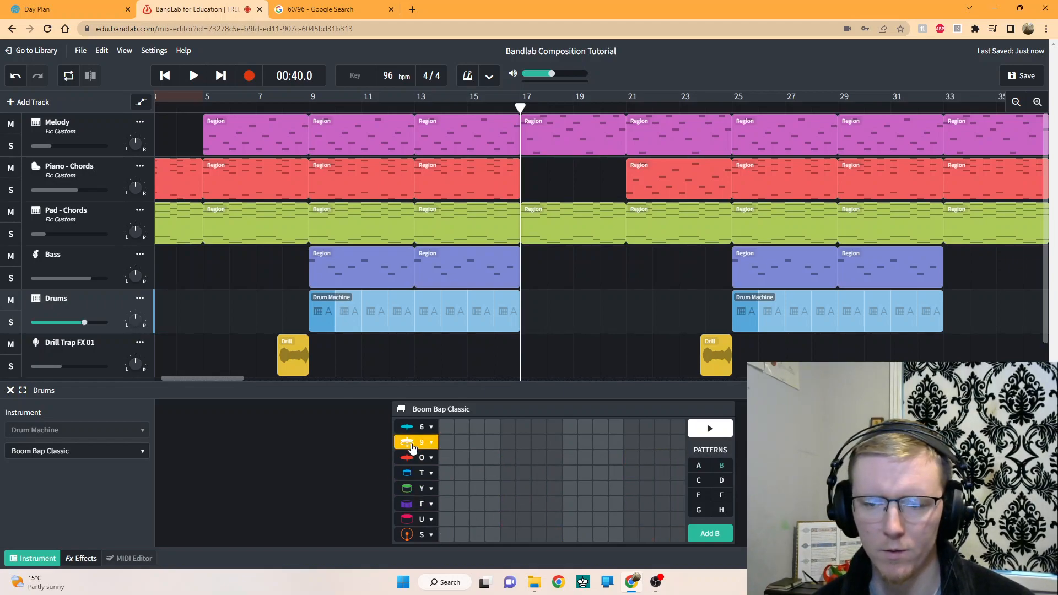
Audition the drum sounds, trying Cowbell in place of Crash Cymbal and restoring Crash Cymbal
{"action": "left_click", "coordinate": [412, 447]}
{"action": "left_click", "coordinate": [447, 449]}
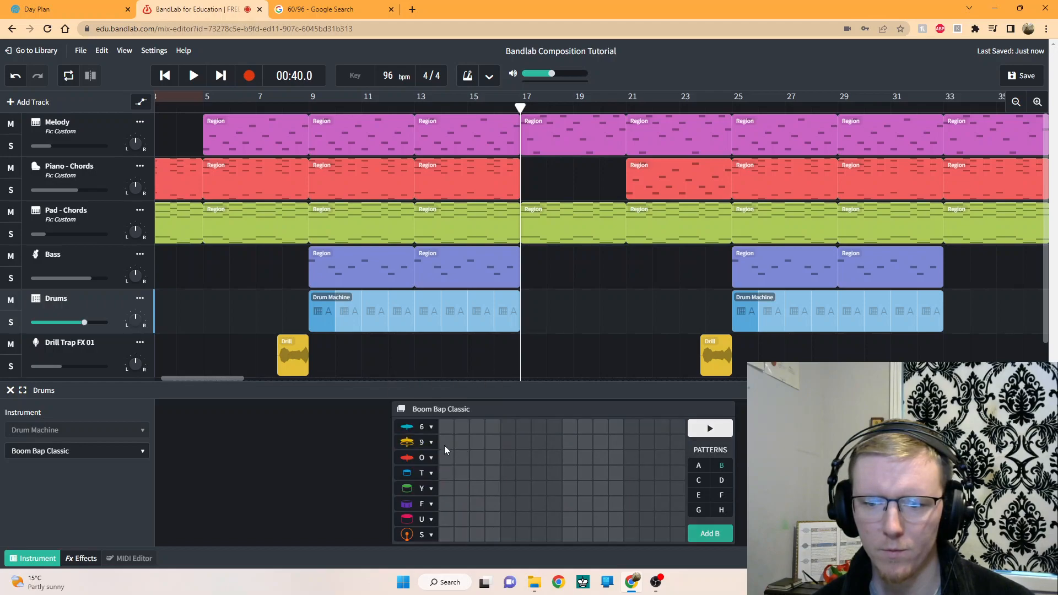
{"action": "left_click", "coordinate": [408, 430]}
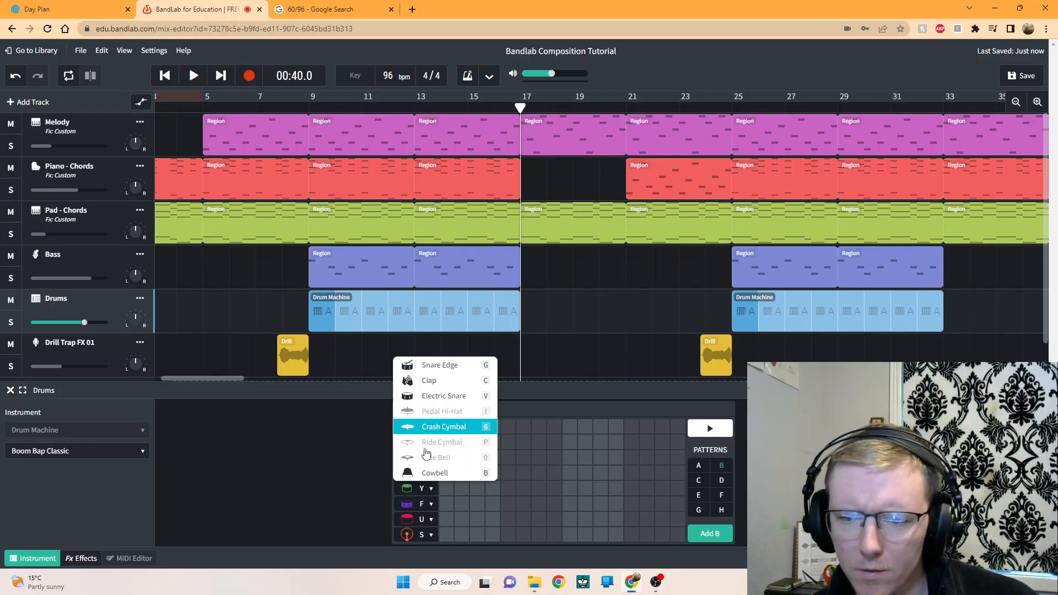
{"action": "left_click", "coordinate": [432, 474]}
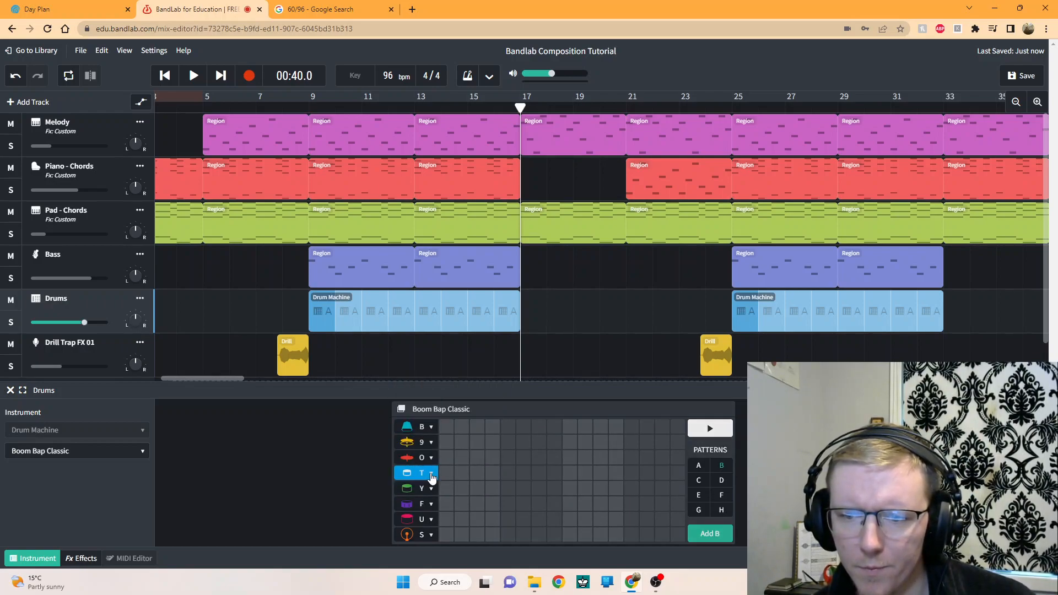
{"action": "left_click", "coordinate": [409, 428]}
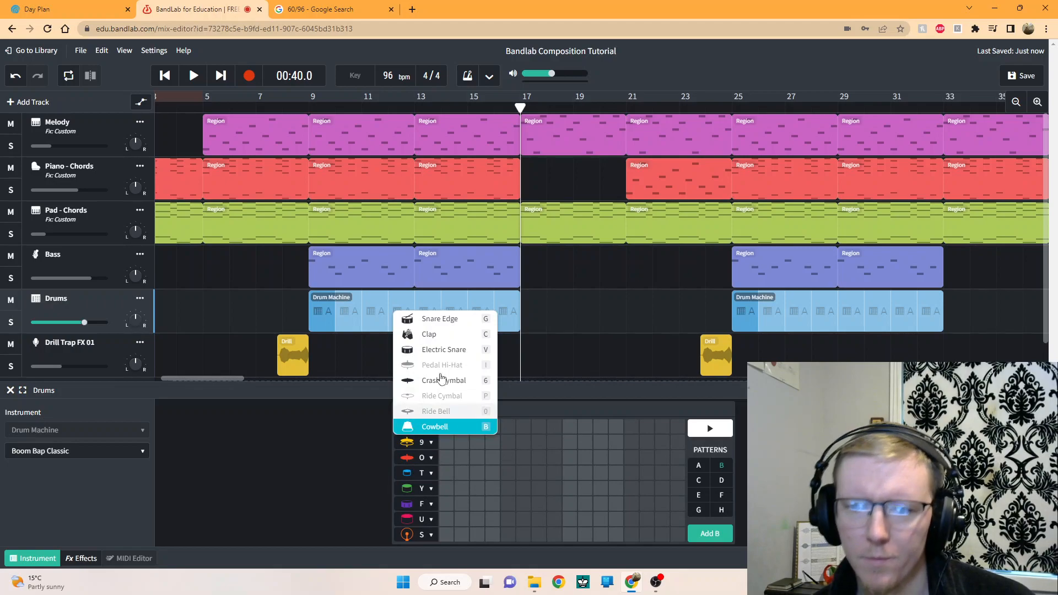
{"action": "left_click", "coordinate": [425, 380]}
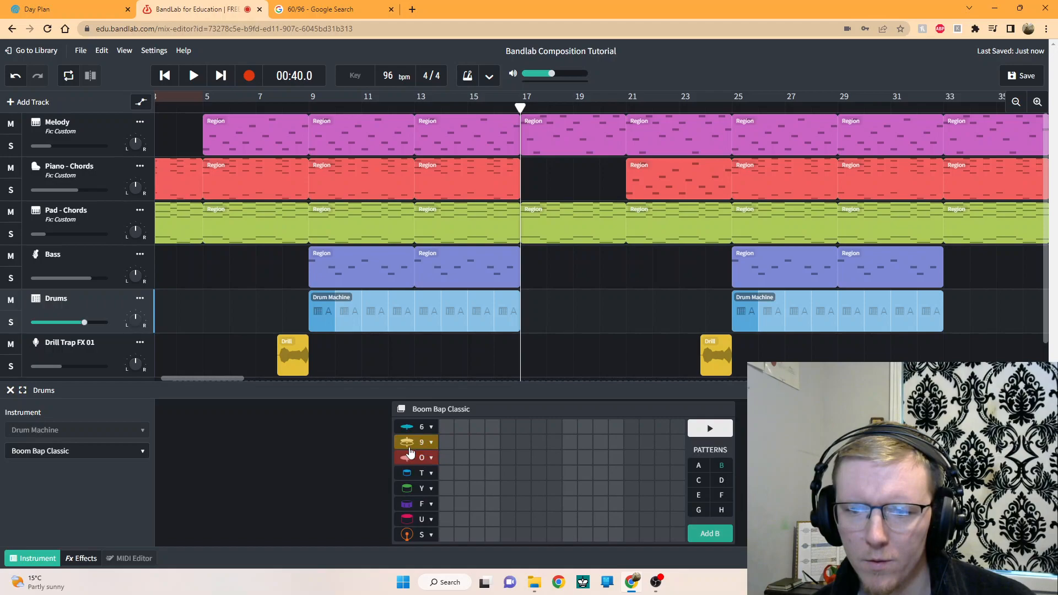
{"action": "left_click", "coordinate": [408, 448]}
{"action": "left_click", "coordinate": [417, 448]}
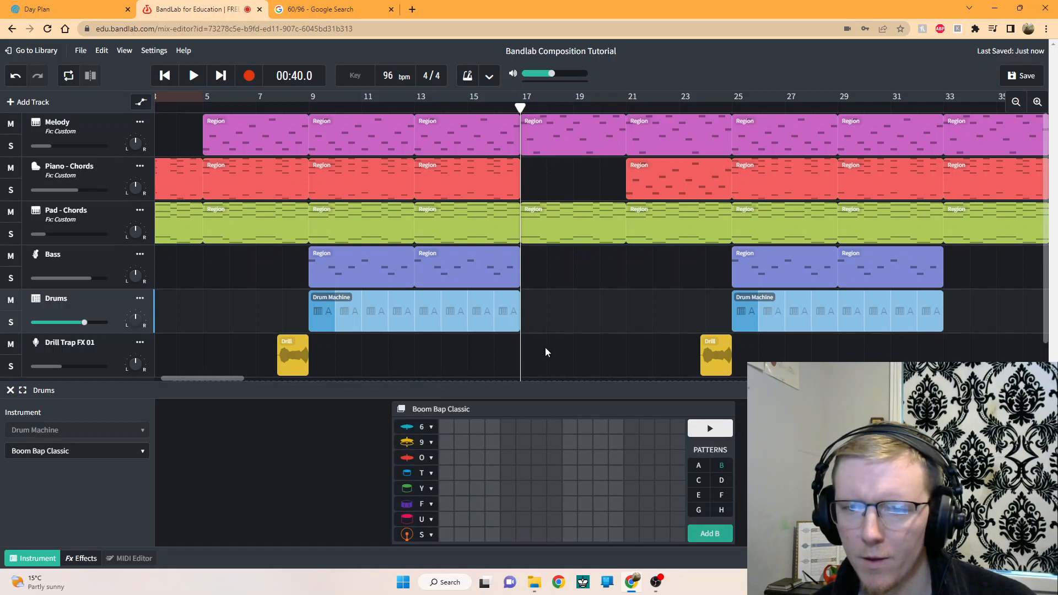
Put a Crash Cymbal hit on the first step of pattern B and add the pattern to Drums at 00:40.0
{"action": "scroll", "coordinate": [528, 349], "scroll_direction": "down", "scroll_amount": 1}
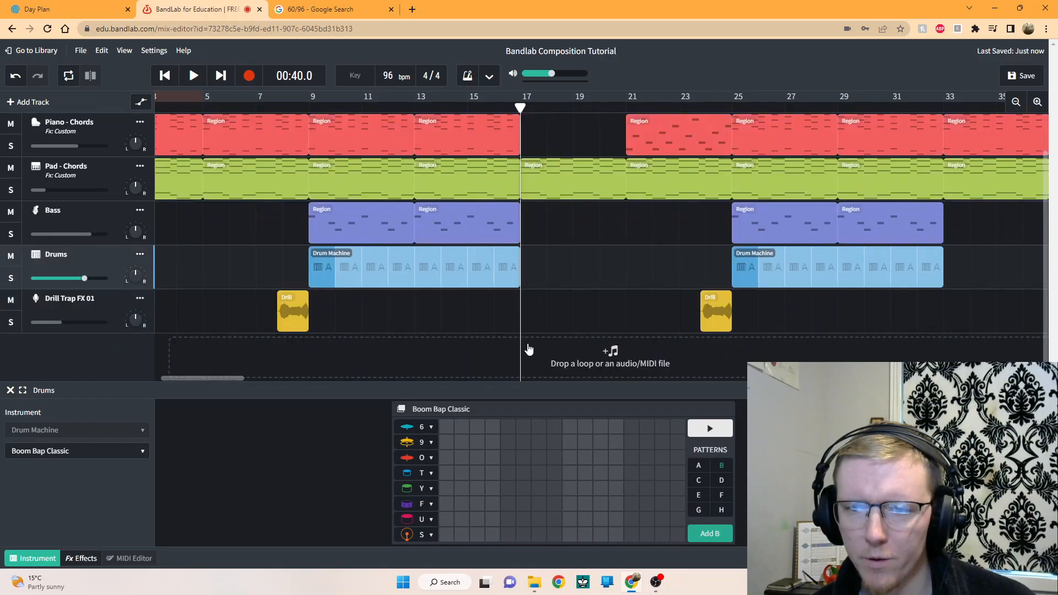
{"action": "left_click", "coordinate": [447, 428]}
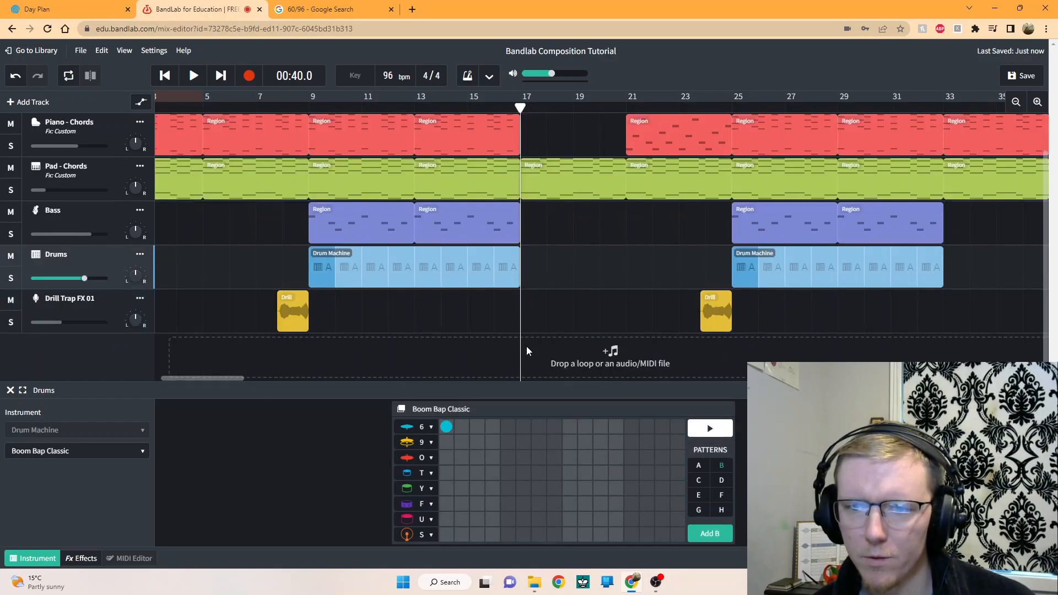
{"action": "left_click", "coordinate": [713, 534]}
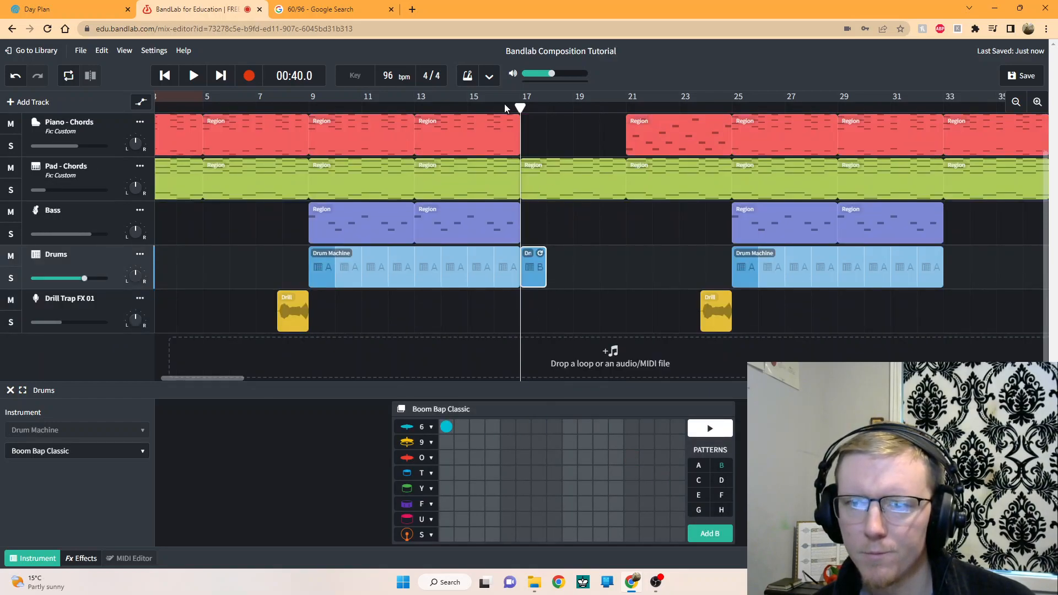
Play the transition into the crash pattern, and delete the pattern B region from the Drums track
{"action": "left_click", "coordinate": [506, 106]}
{"action": "left_click", "coordinate": [194, 76]}
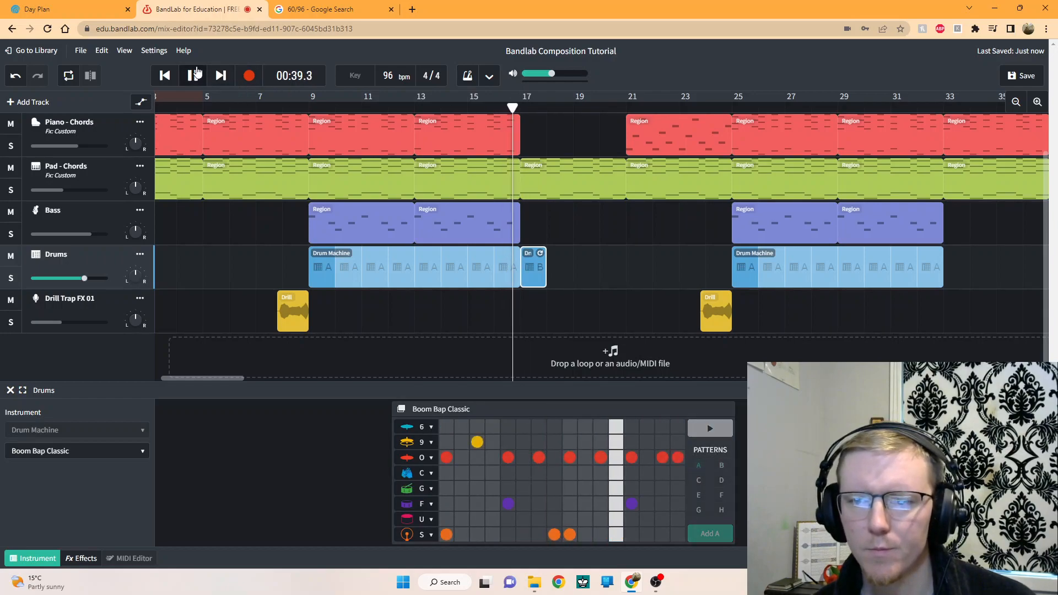
{"action": "left_click", "coordinate": [196, 75]}
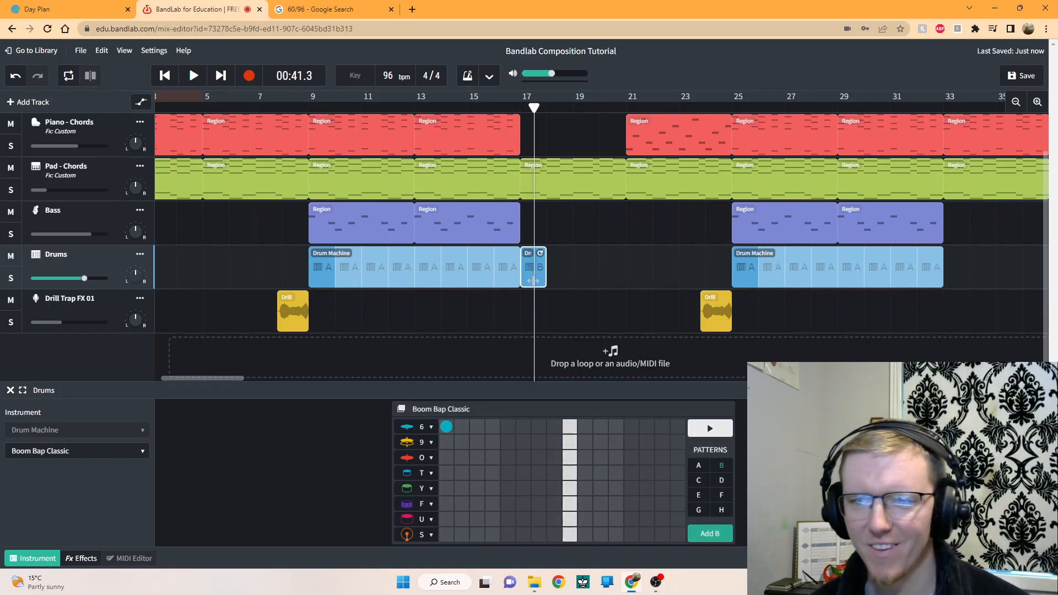
{"action": "right_click", "coordinate": [527, 279]}
{"action": "left_click", "coordinate": [549, 338]}
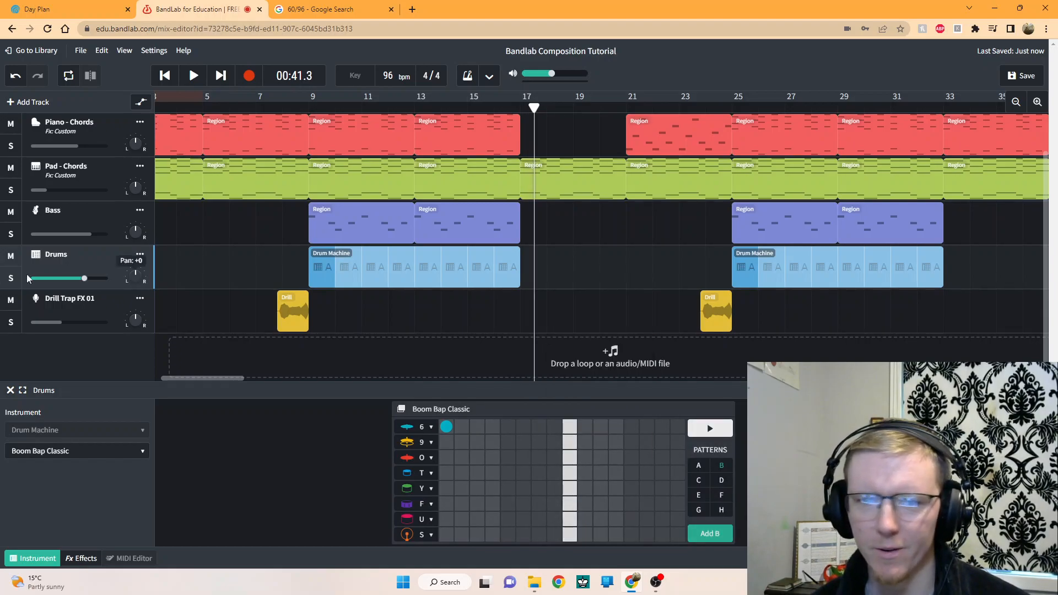
Add a new instrument track directly below Drums and set its instrument category to Drum Kits
{"action": "left_click", "coordinate": [40, 106]}
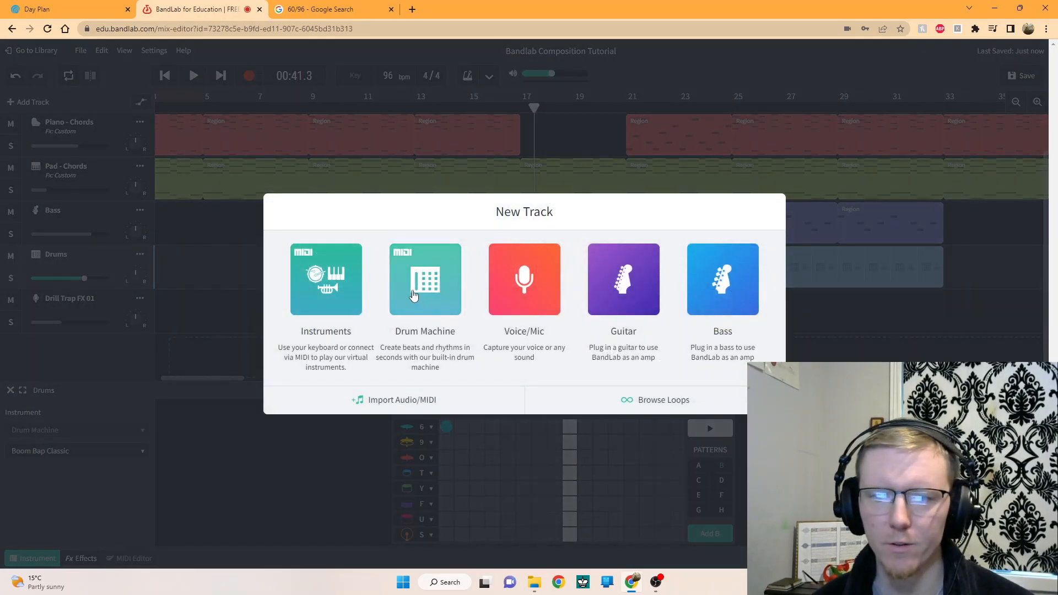
{"action": "left_click", "coordinate": [317, 276]}
{"action": "left_click_drag", "start_coordinate": [87, 367], "coordinate": [101, 312]}
{"action": "left_click", "coordinate": [107, 436]}
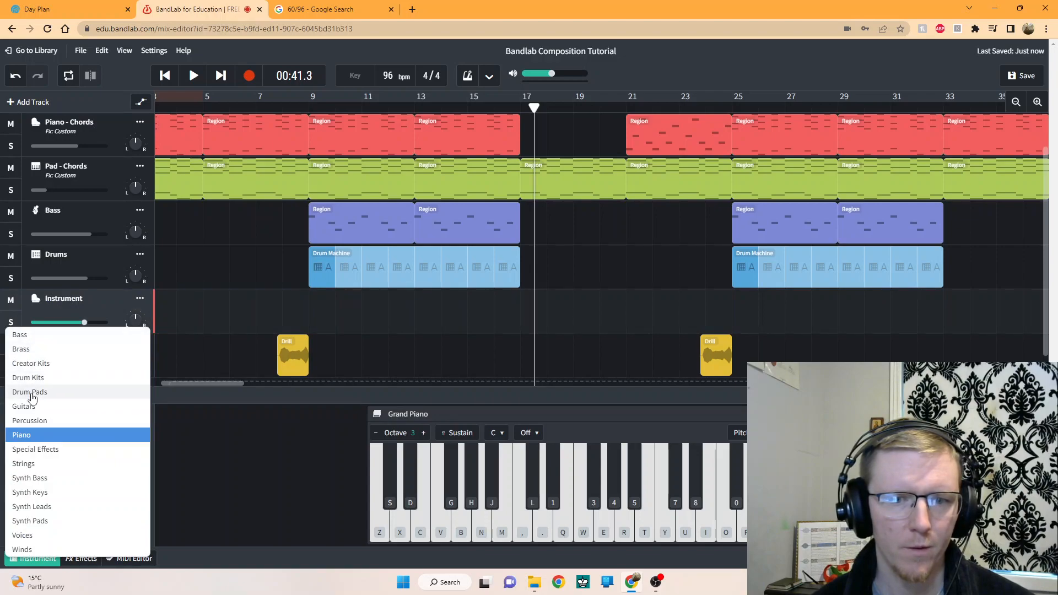
{"action": "left_click", "coordinate": [28, 378]}
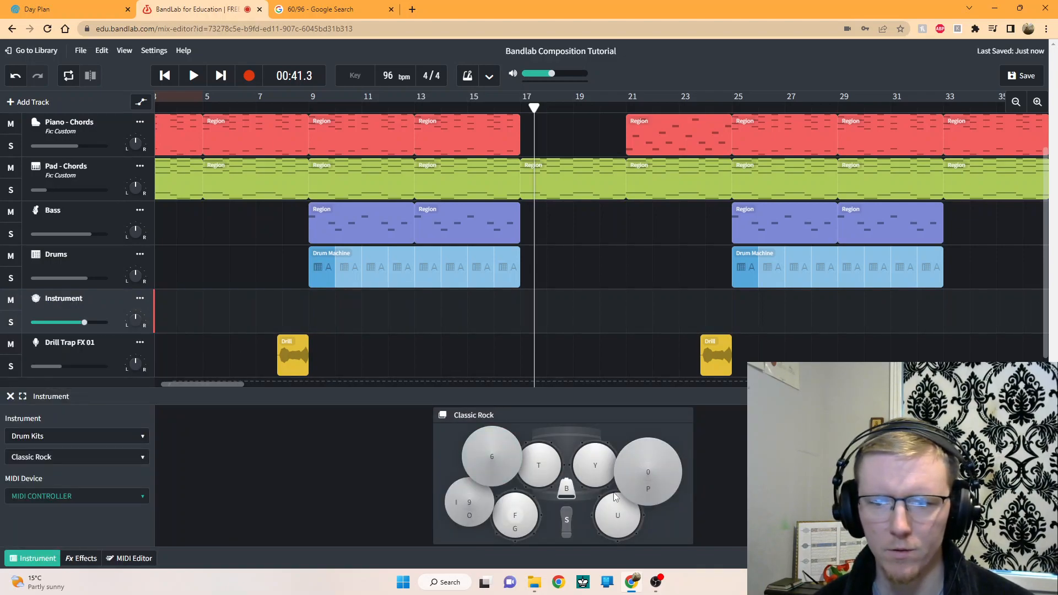
Audition a cymbal in the Classic Rock kit and change the new track's kit to Brush
{"action": "left_click", "coordinate": [652, 474]}
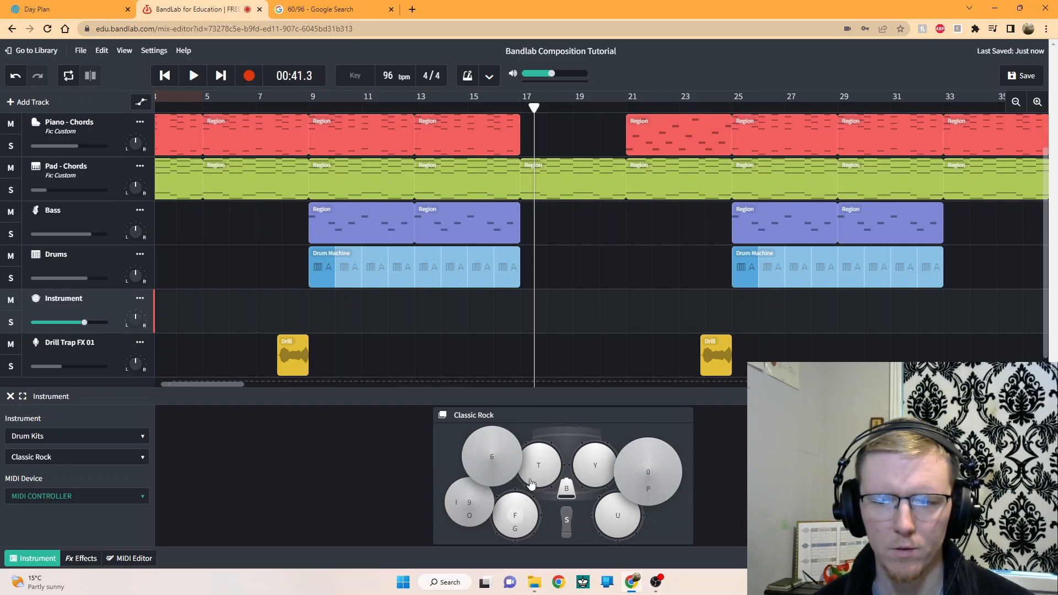
{"action": "left_click", "coordinate": [101, 459]}
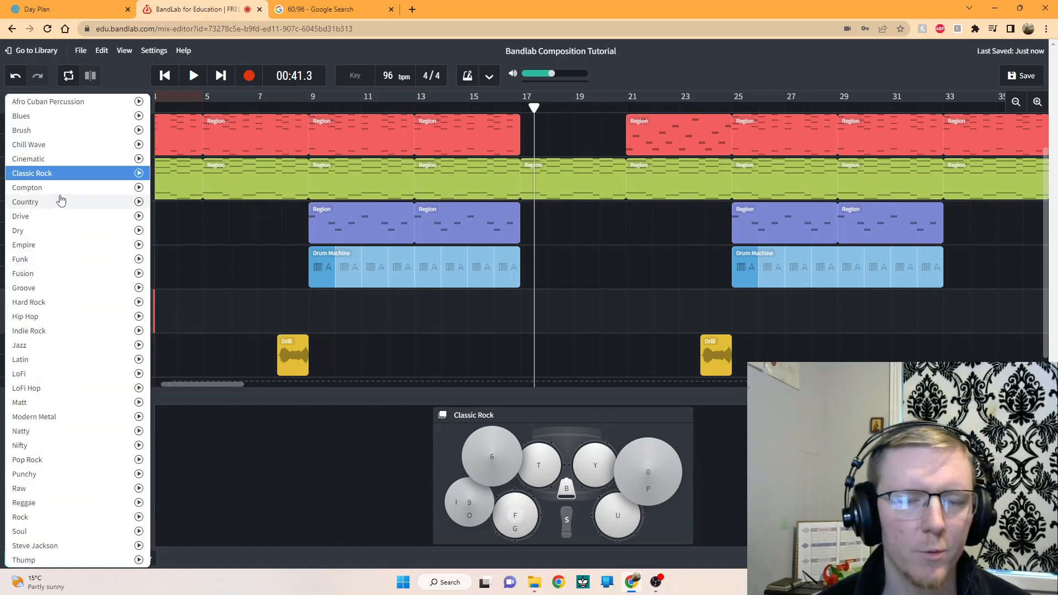
{"action": "left_click", "coordinate": [44, 132]}
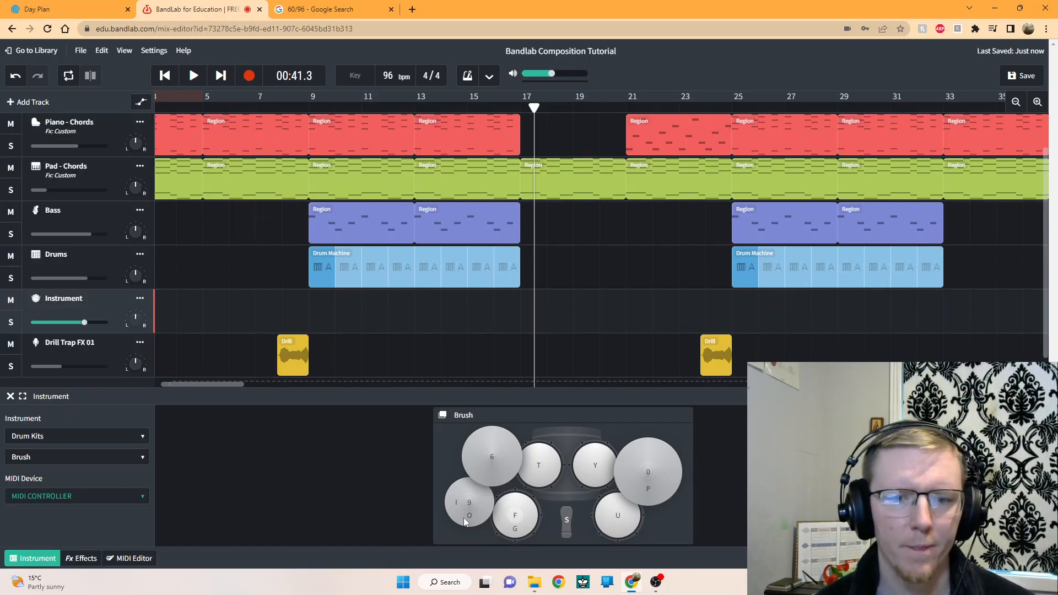
Audition cymbals in the Brush kit, and try the Cinematic and Chill Wave kits on the new instrument track
{"action": "left_click", "coordinate": [655, 494]}
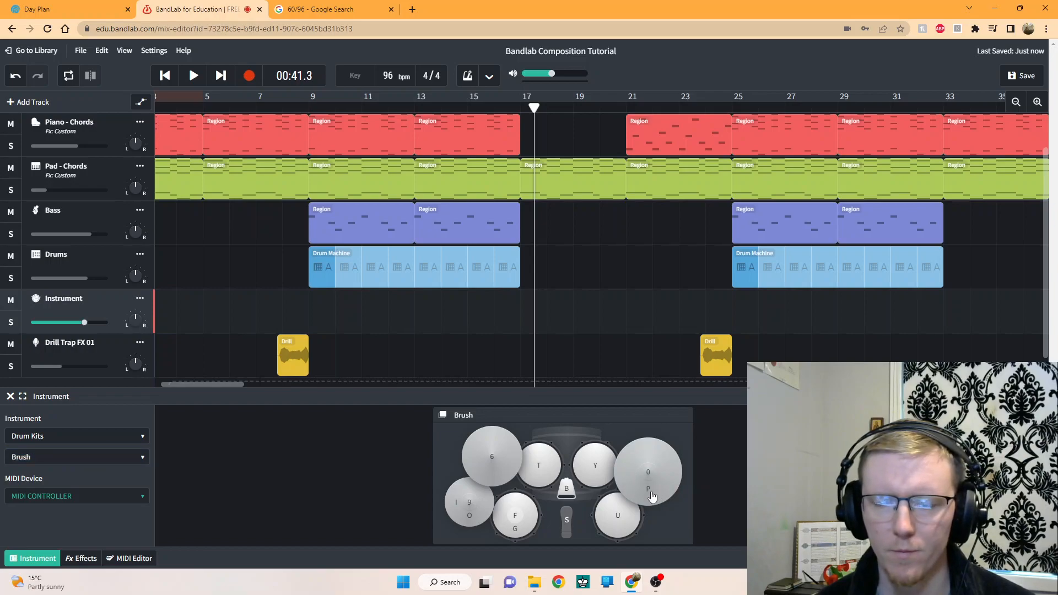
{"action": "left_click", "coordinate": [510, 475]}
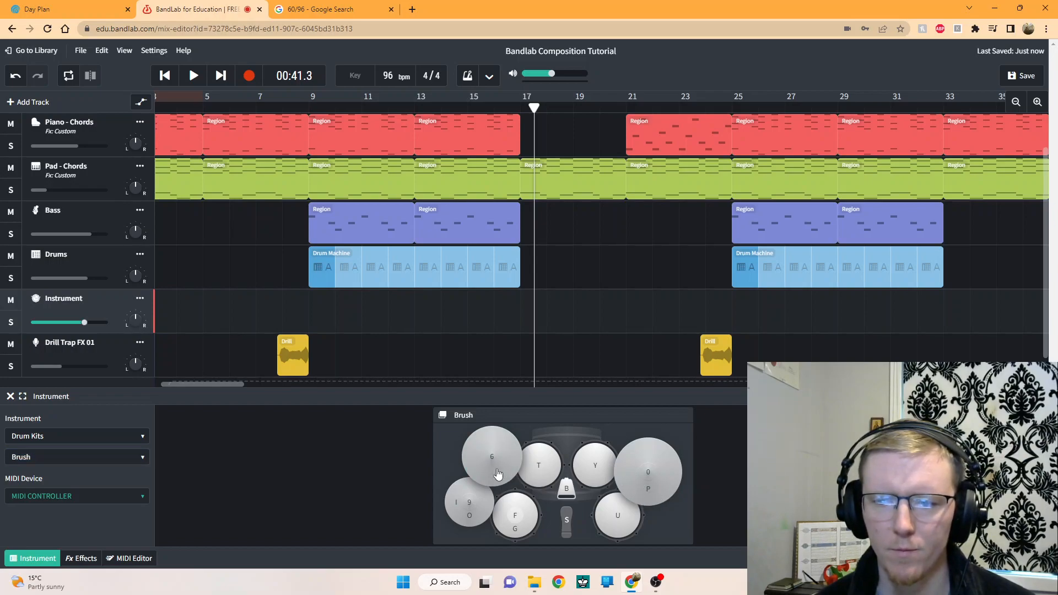
{"action": "left_click", "coordinate": [86, 458]}
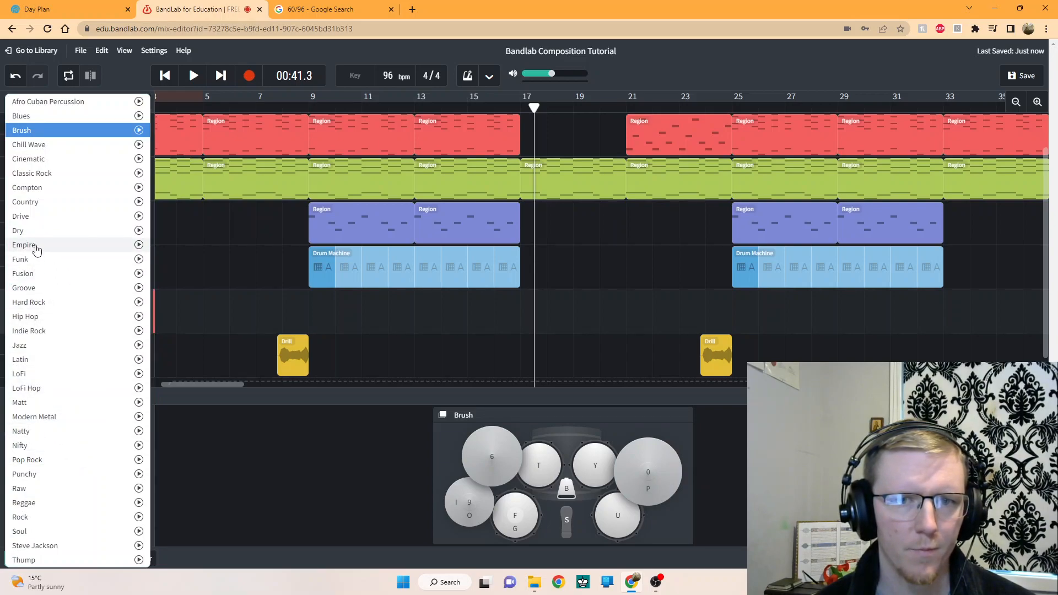
{"action": "left_click", "coordinate": [33, 159]}
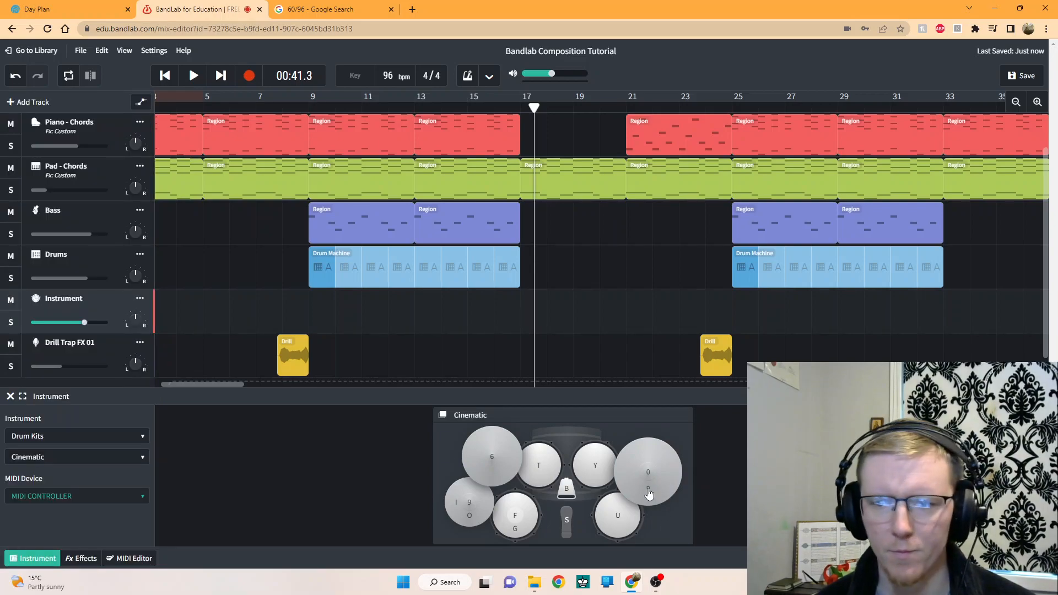
{"action": "left_click", "coordinate": [77, 457]}
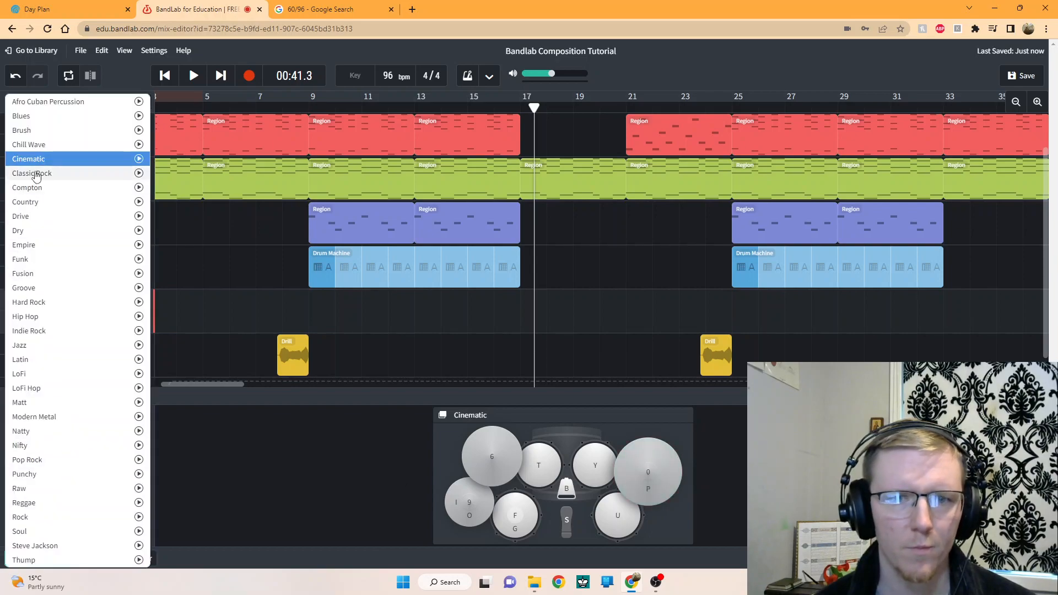
{"action": "left_click", "coordinate": [33, 145]}
{"action": "left_click", "coordinate": [653, 488]}
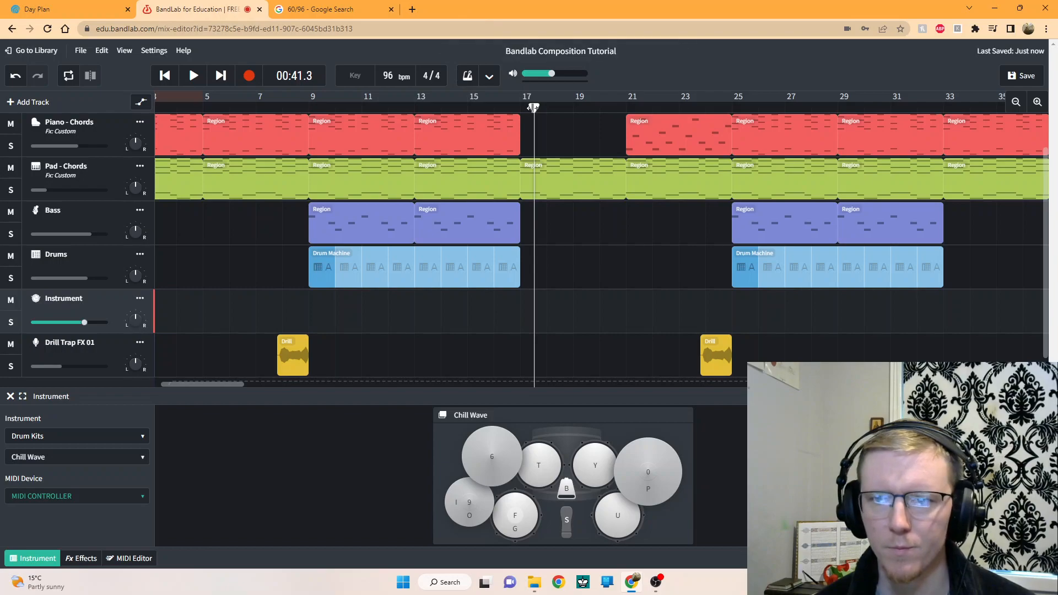
Place the playhead at 00:40.0, set the new track's kit to Classic Rock and audition its large cymbal
{"action": "left_click_drag", "start_coordinate": [533, 107], "coordinate": [521, 108]}
{"action": "left_click", "coordinate": [55, 456]}
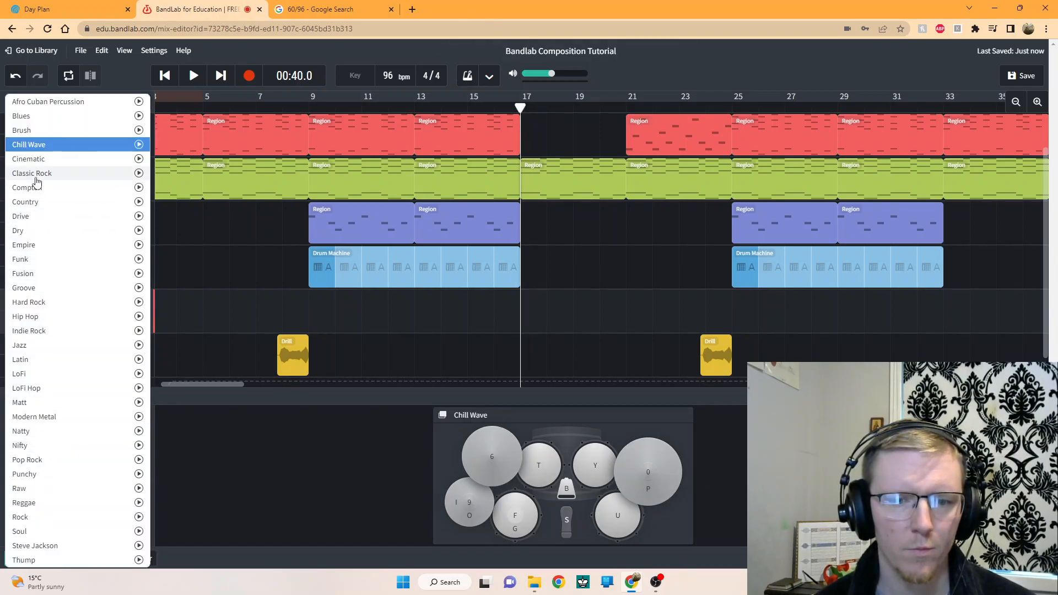
{"action": "left_click", "coordinate": [35, 175]}
{"action": "left_click", "coordinate": [648, 493]}
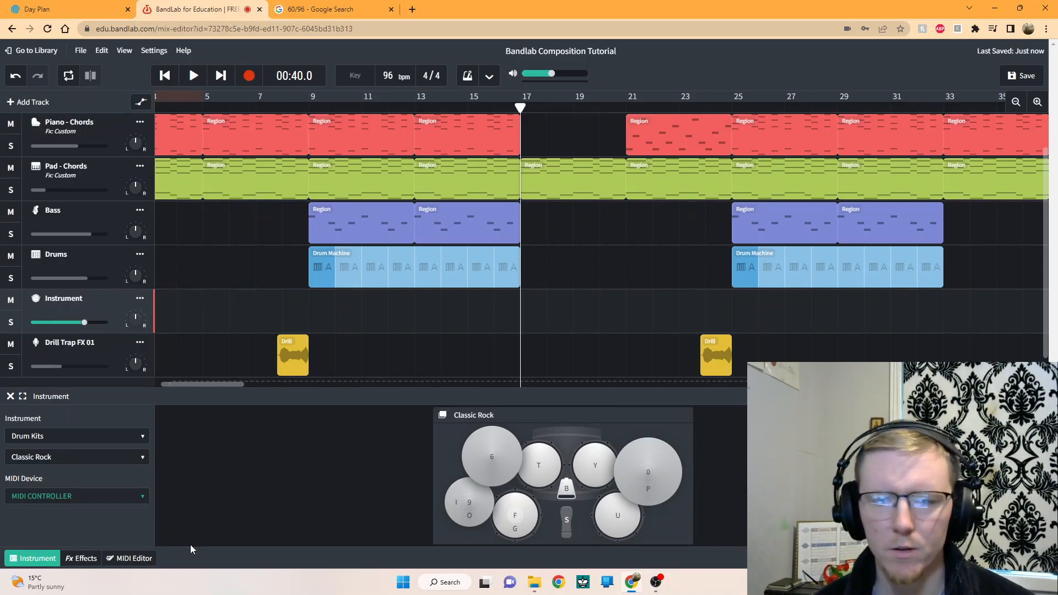
Create a MIDI region on the Instrument track at bar 17 and add one cymbal note at its start
{"action": "left_click", "coordinate": [134, 559]}
{"action": "scroll", "coordinate": [149, 374], "scroll_direction": "up", "scroll_amount": 2}
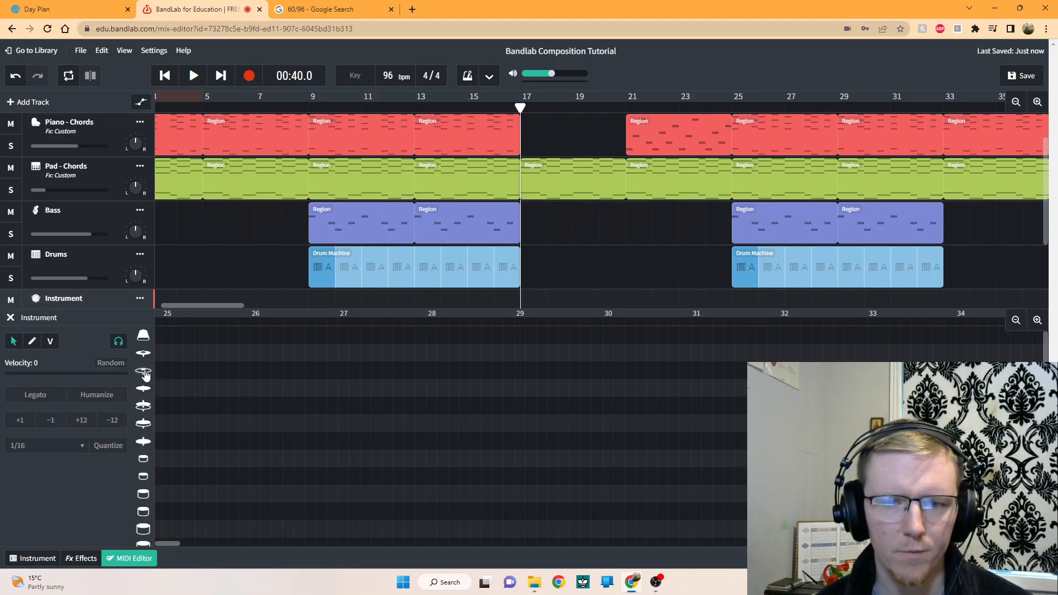
{"action": "left_click_drag", "start_coordinate": [168, 543], "coordinate": [165, 544]}
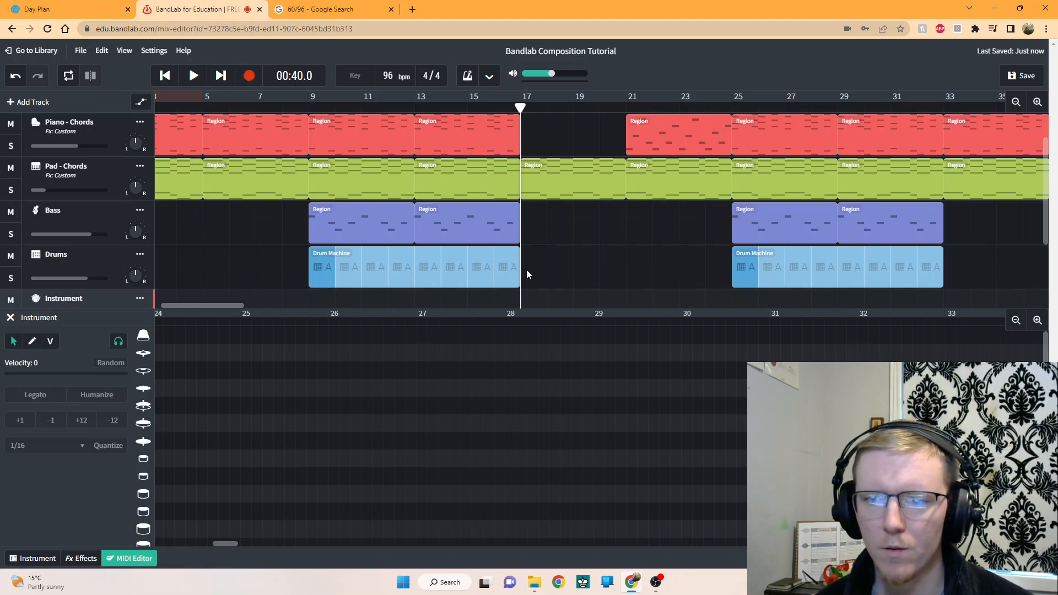
{"action": "scroll", "coordinate": [527, 265], "scroll_direction": "down", "scroll_amount": 2}
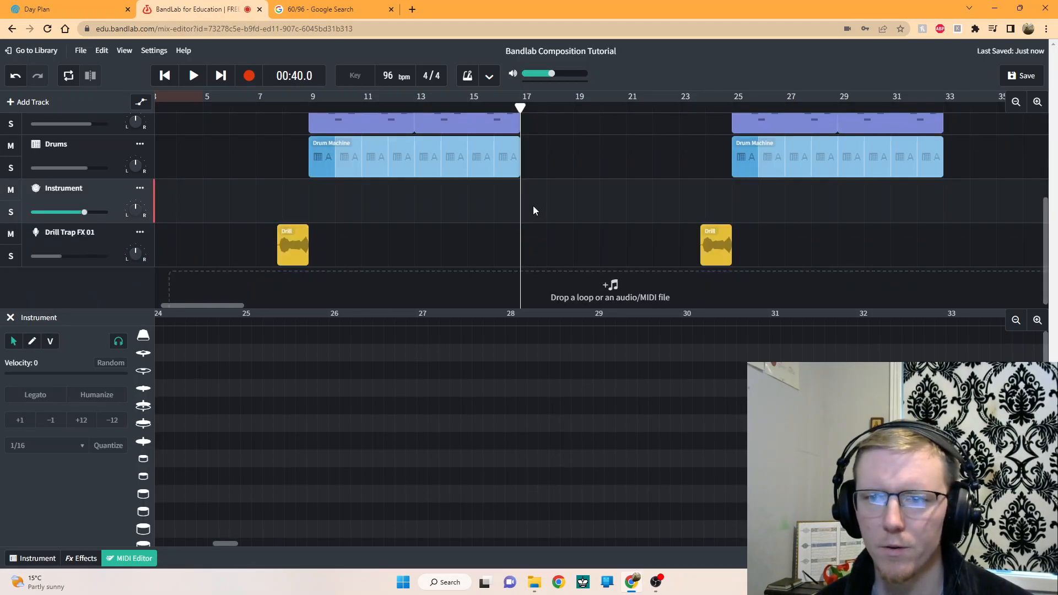
{"action": "double_click", "coordinate": [533, 211]}
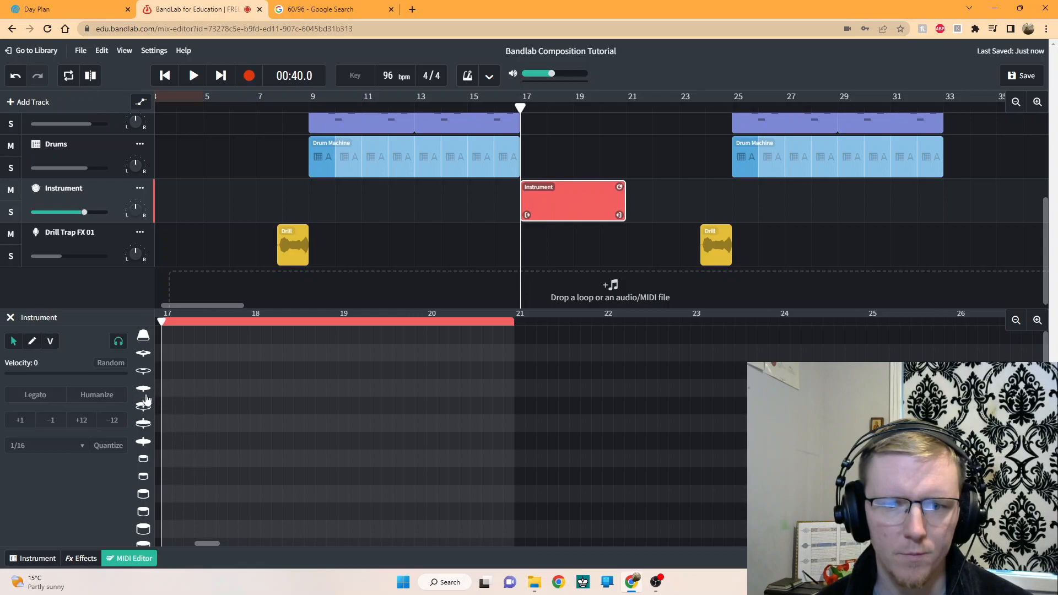
{"action": "left_click", "coordinate": [168, 370]}
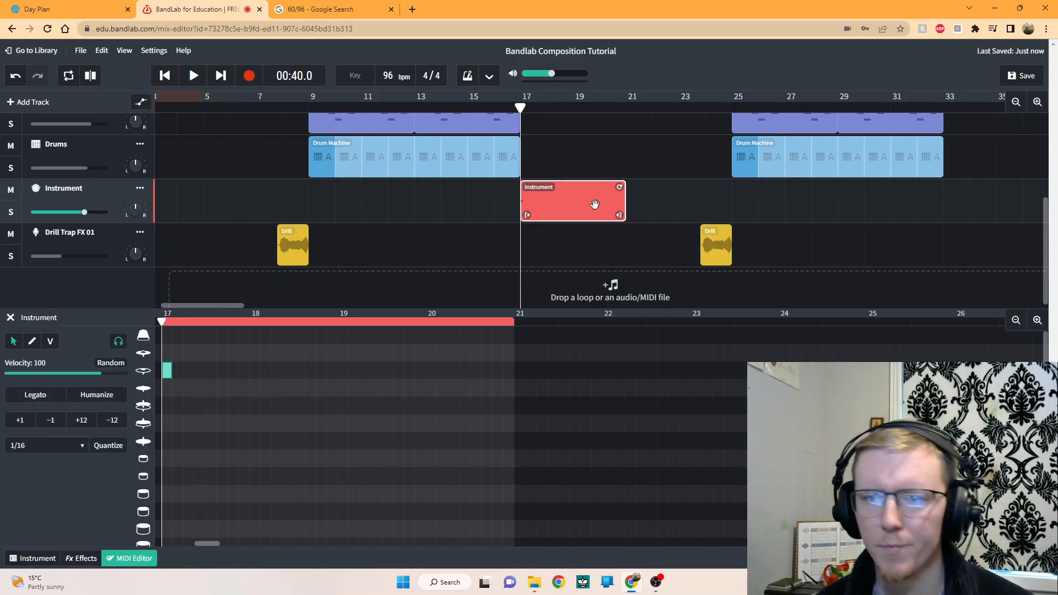
Shorten the cymbal region at bar 17 to one bar
{"action": "scroll", "coordinate": [637, 267], "scroll_direction": "up", "scroll_amount": 2}
{"action": "scroll", "coordinate": [637, 267], "scroll_direction": "down", "scroll_amount": 1}
{"action": "left_click_drag", "start_coordinate": [621, 270], "coordinate": [542, 272]}
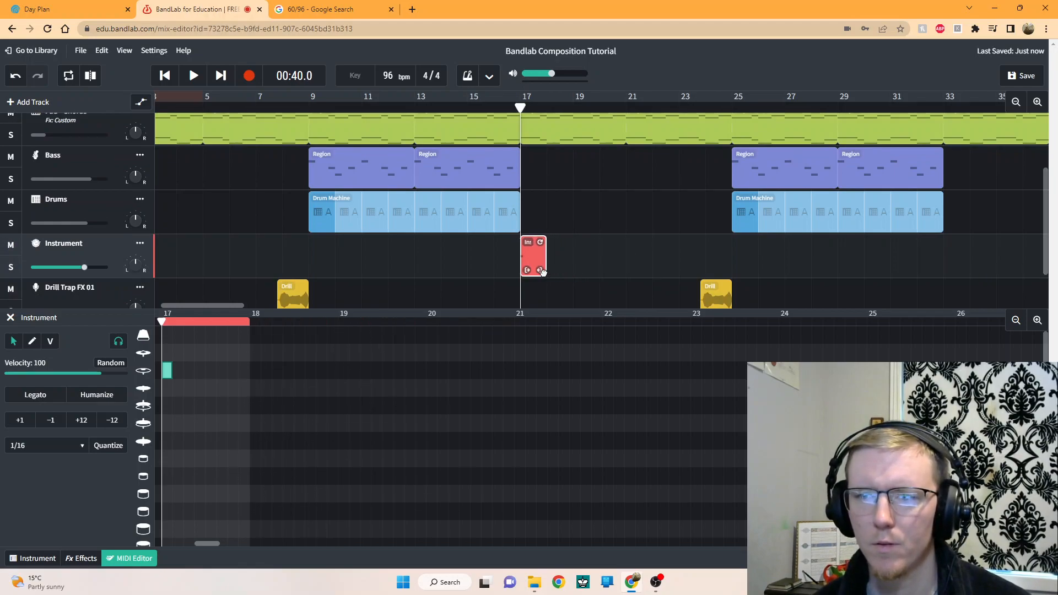
Copy the cymbal region and paste it on the same track at 01:20.0, where the second drum section ends
{"action": "left_click", "coordinate": [943, 107]}
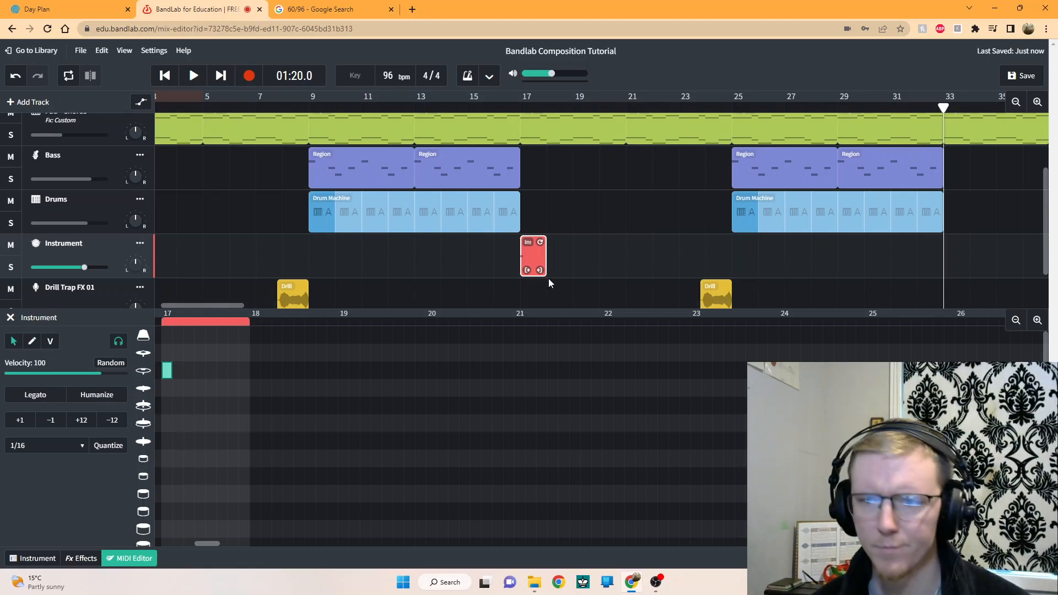
{"action": "right_click", "coordinate": [537, 260]}
{"action": "left_click", "coordinate": [583, 290]}
{"action": "right_click", "coordinate": [956, 270]}
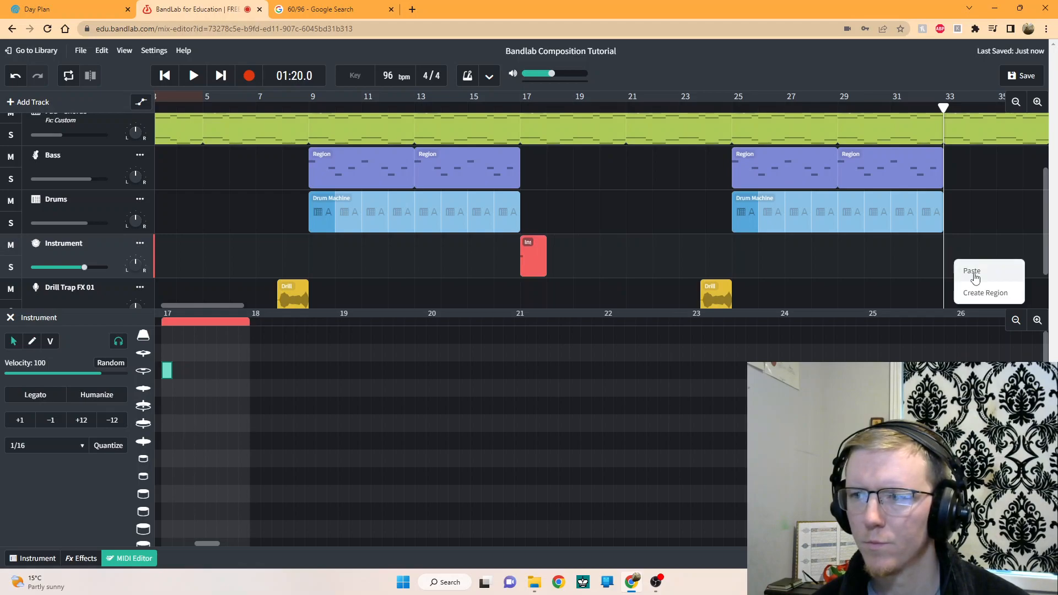
{"action": "left_click", "coordinate": [965, 271]}
Play the transition into bar 17 from 00:37.5, lower the Instrument track's volume slightly and replay the cymbal hit
{"action": "left_click", "coordinate": [498, 106]}
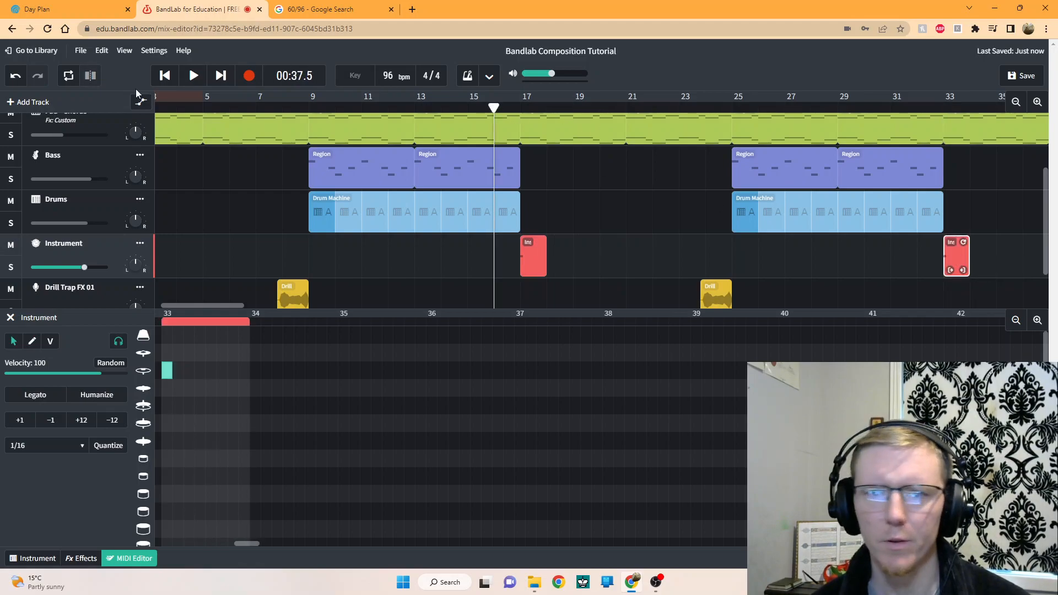
{"action": "left_click", "coordinate": [194, 76]}
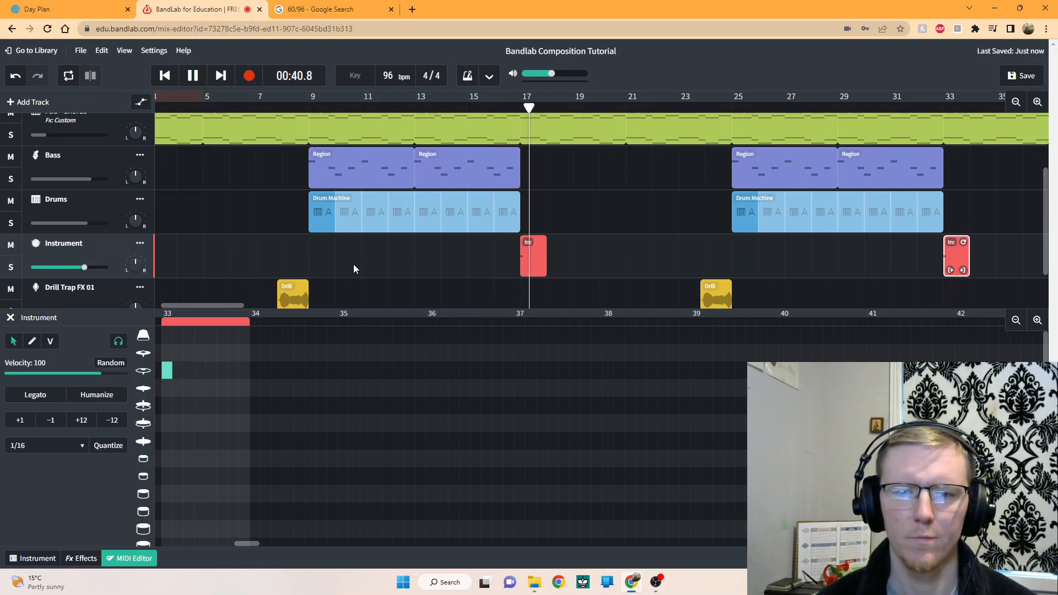
{"action": "left_click_drag", "start_coordinate": [85, 267], "coordinate": [78, 270]}
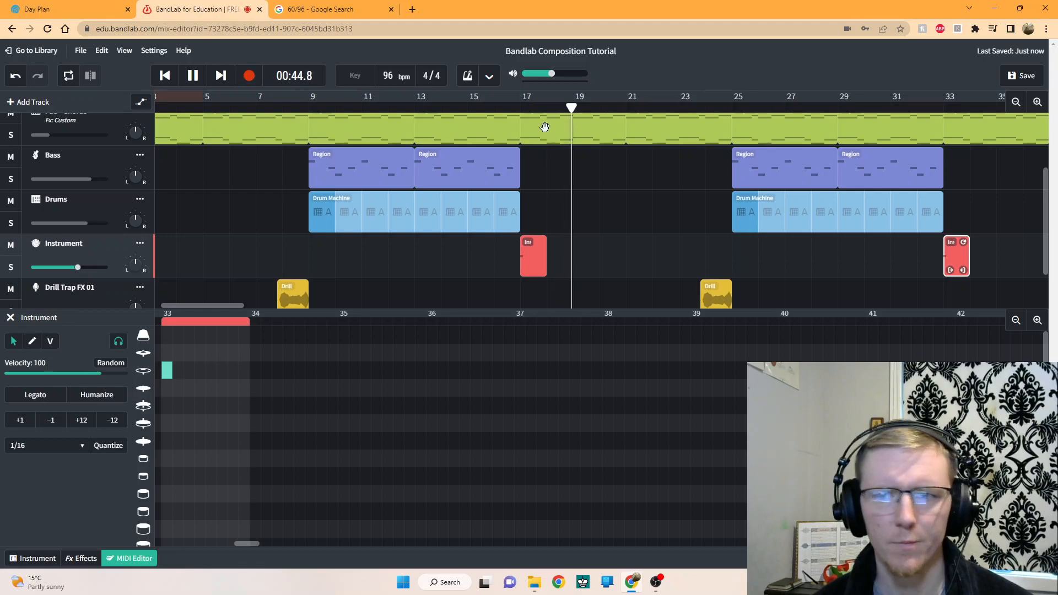
{"action": "left_click", "coordinate": [512, 108]}
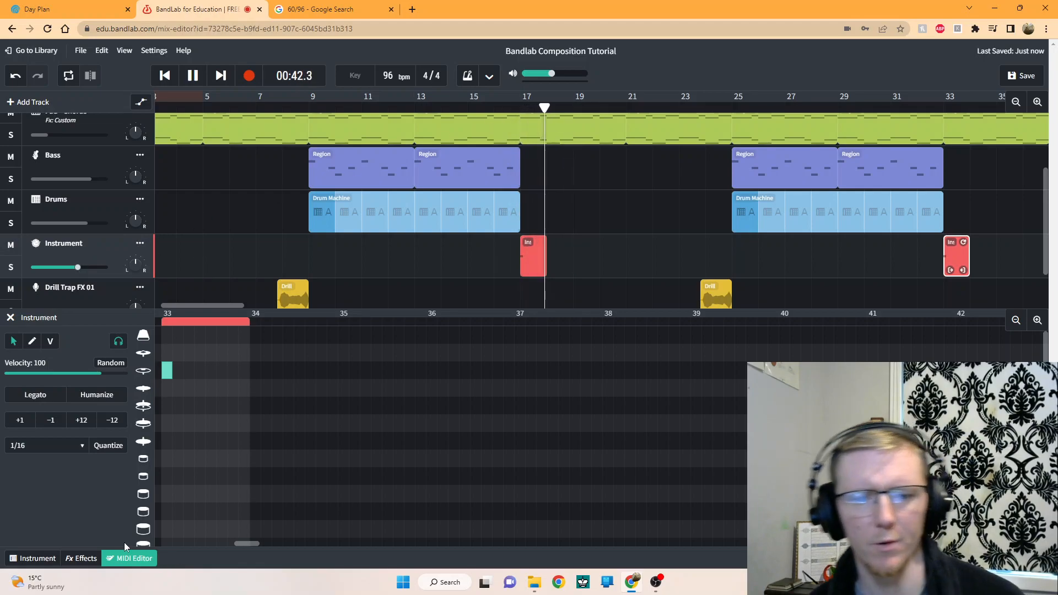
Close the MIDI Editor and play the transition into the second cymbal hit at bar 33
{"action": "left_click", "coordinate": [135, 561]}
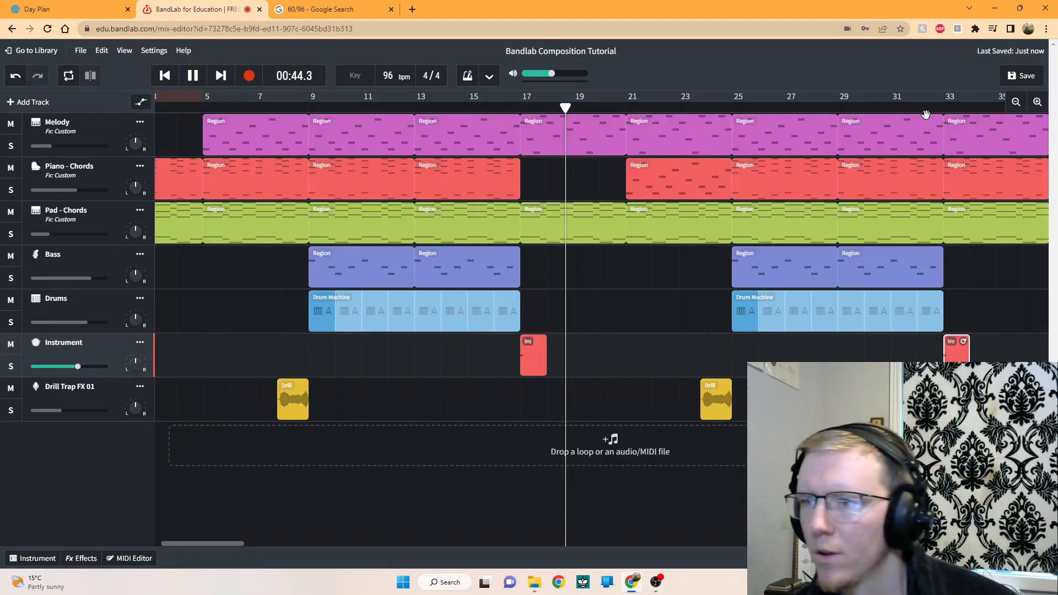
{"action": "left_click", "coordinate": [932, 107]}
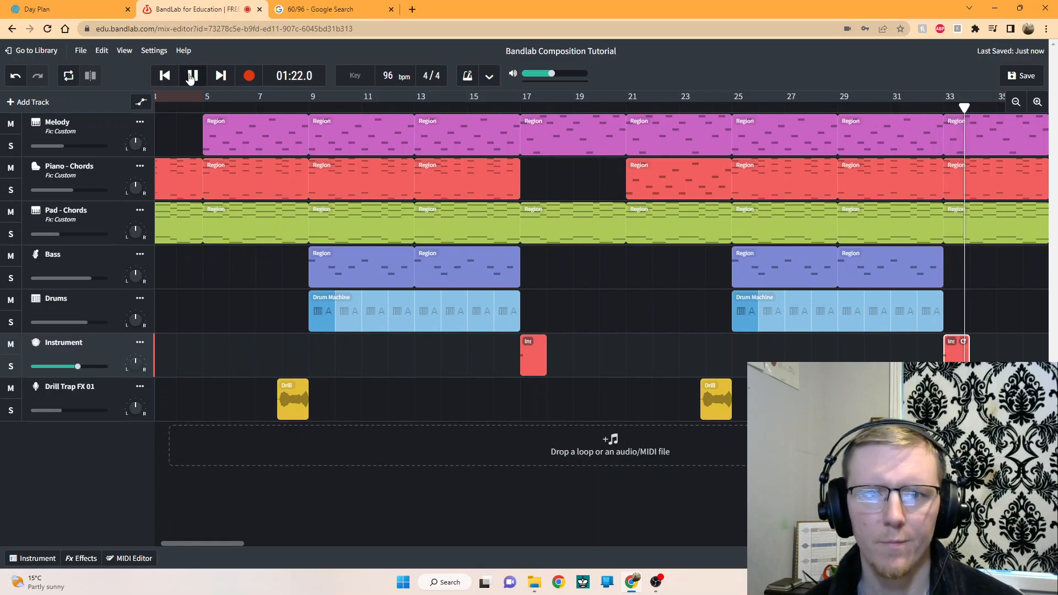
{"action": "left_click", "coordinate": [193, 77]}
Rename the Instrument track as Ride Cymbal
{"action": "left_click_drag", "start_coordinate": [224, 544], "coordinate": [277, 545]}
{"action": "left_click", "coordinate": [456, 315]}
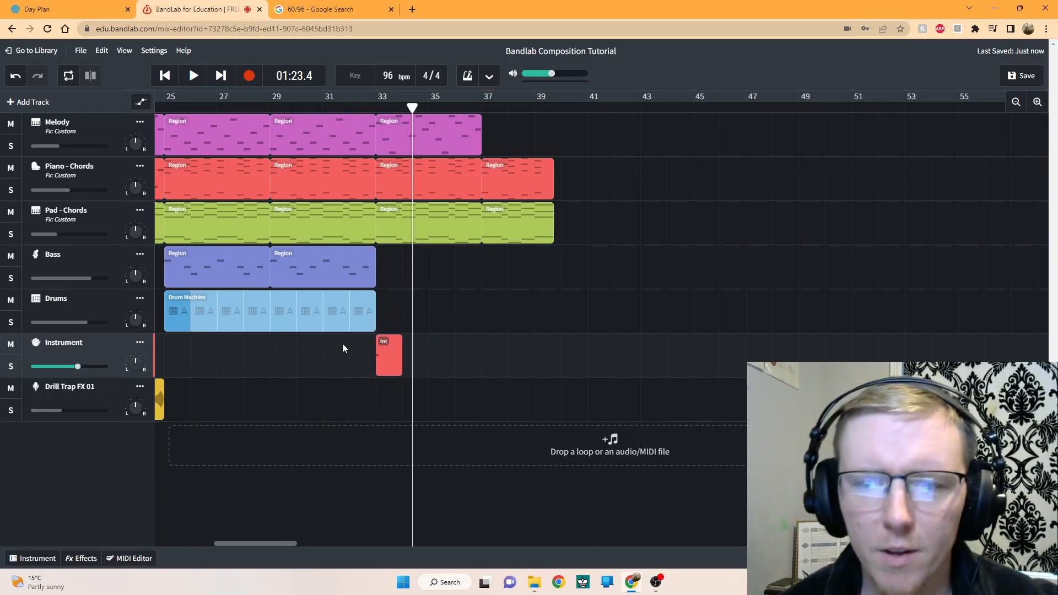
{"action": "double_click", "coordinate": [66, 339]}
{"action": "type", "text": "Ride Cymbal"}
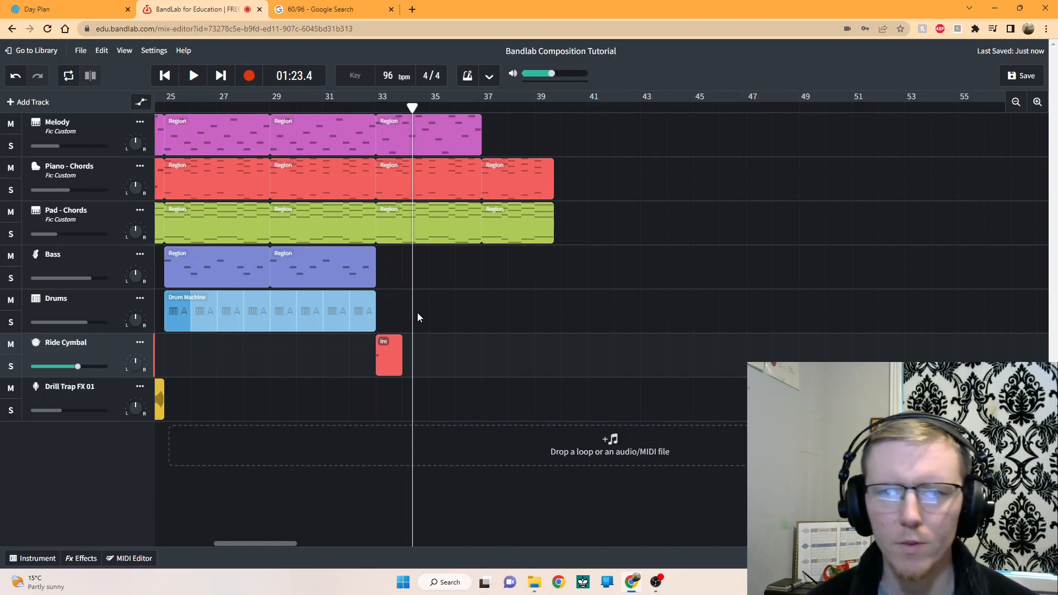
Review the whole arrangement from start to end and return the playhead to 00:00.0
{"action": "left_click_drag", "start_coordinate": [272, 541], "coordinate": [232, 543]}
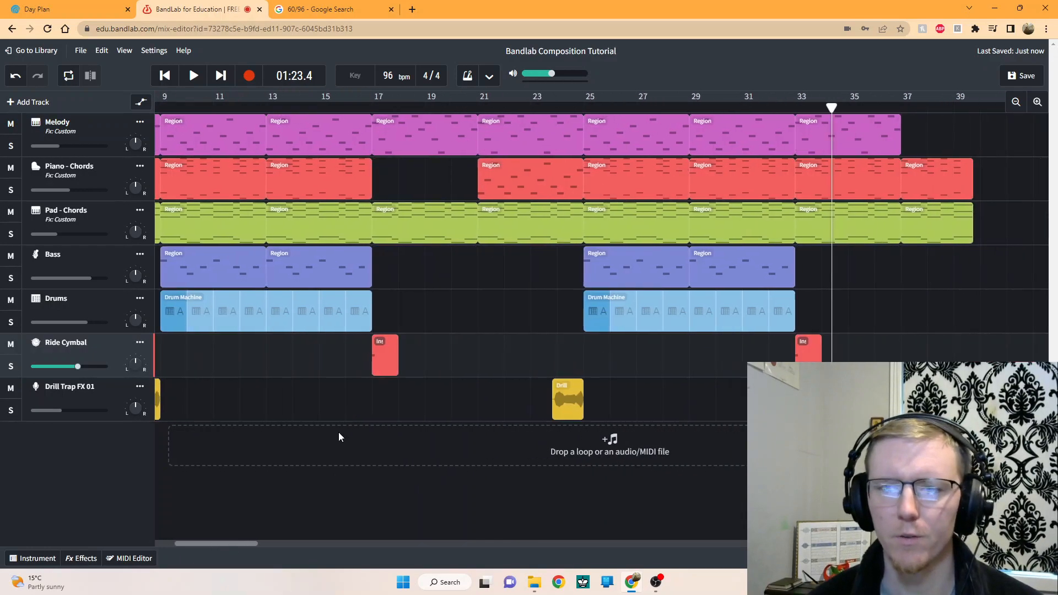
{"action": "left_click", "coordinate": [1016, 102]}
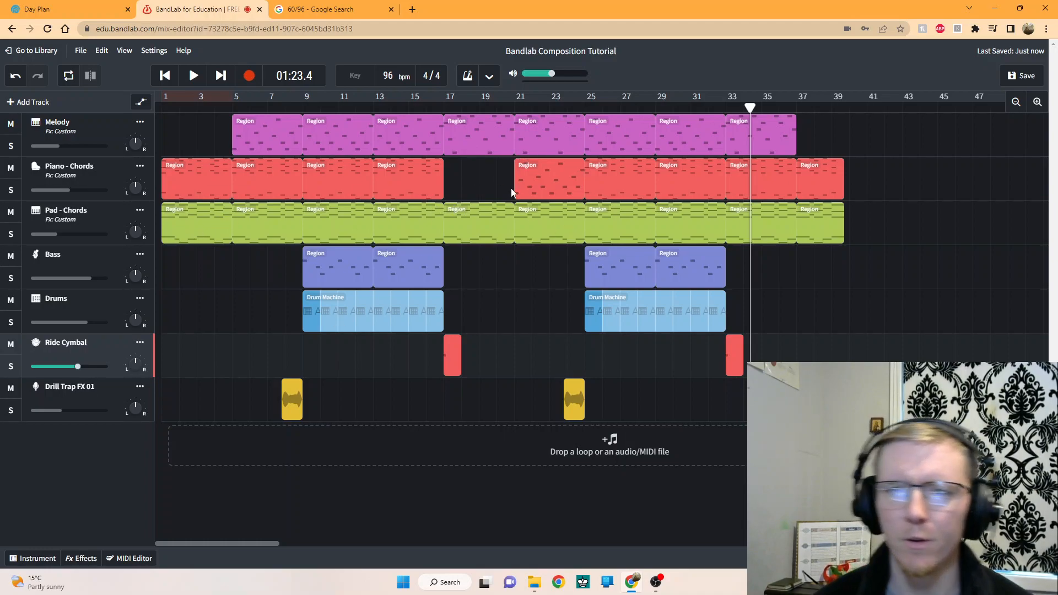
{"action": "left_click_drag", "start_coordinate": [750, 109], "coordinate": [844, 109]}
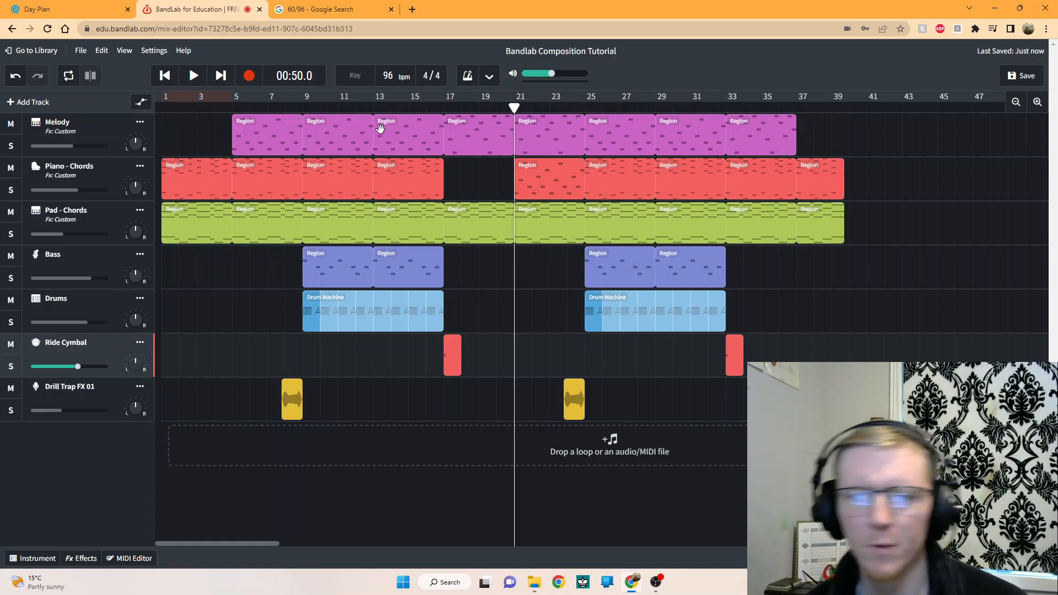
{"action": "left_click_drag", "start_coordinate": [258, 106], "coordinate": [58, 117]}
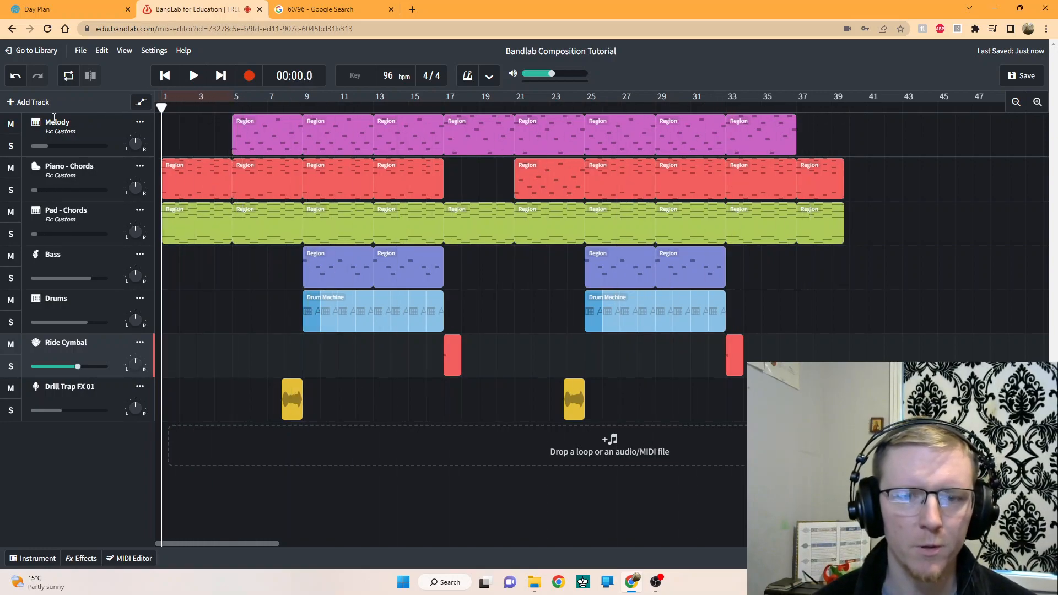